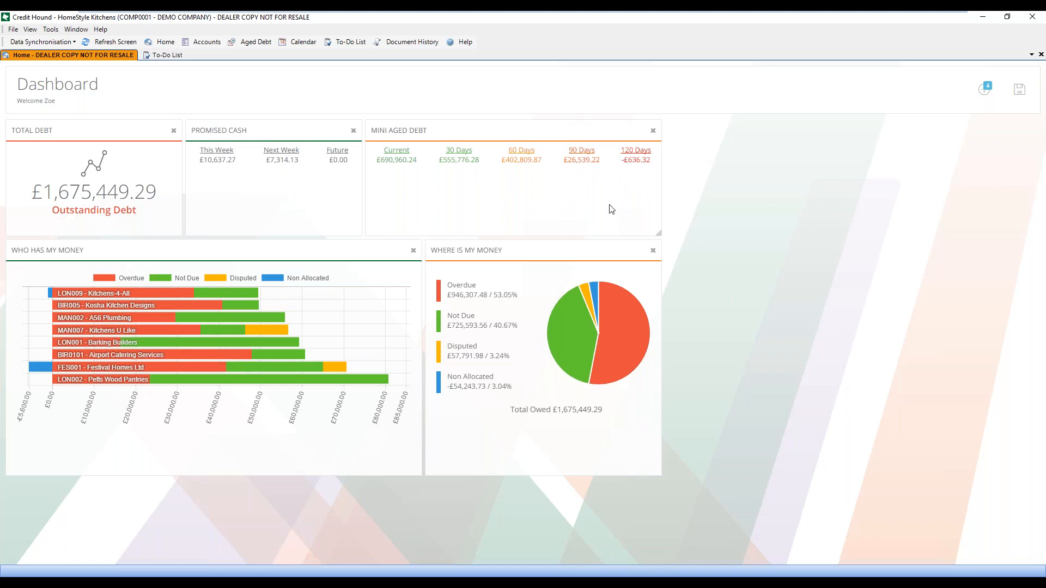
View the widgets that can be added to the dashboard and switch to the To-Do List.
left_click(984, 89)
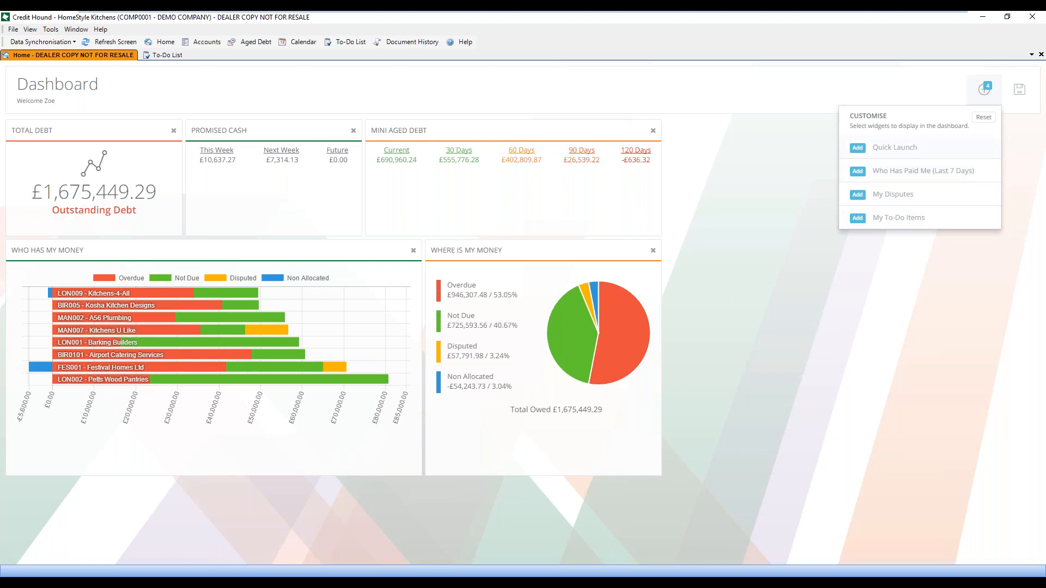
left_click(812, 302)
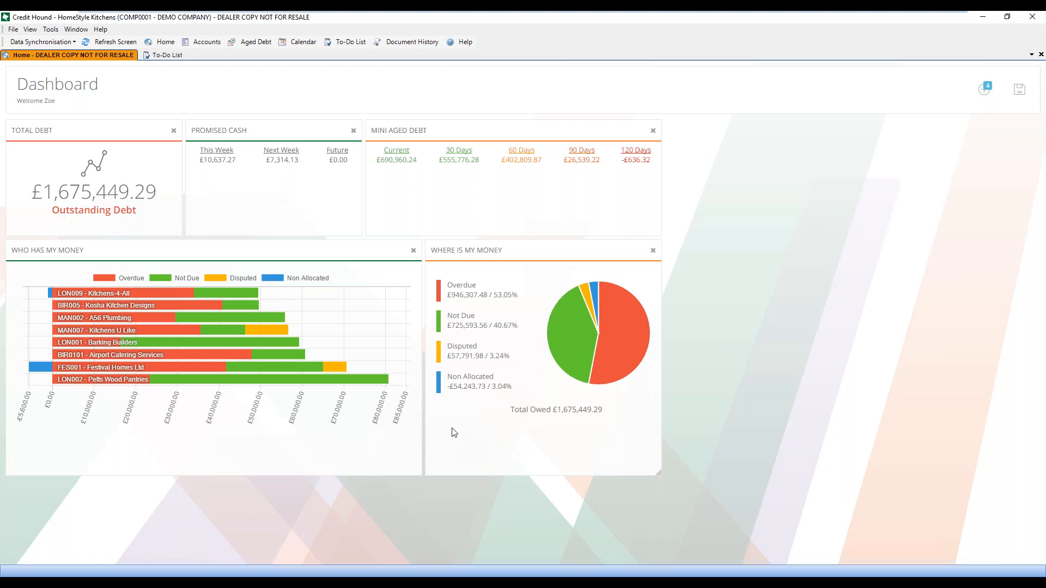
mouse_move(279, 334)
left_click(175, 57)
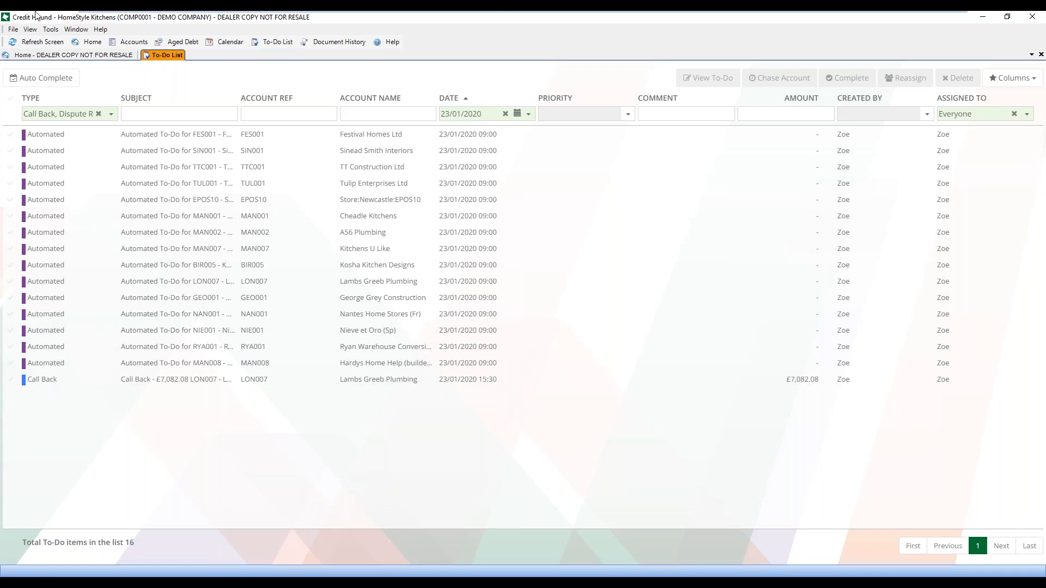
Review the descriptions of the chasing rules, including Chasing Letter 1, Chasing Letter 2, Pre-emptive Letter and Telephone Chasing List.
left_click(47, 29)
left_click(44, 42)
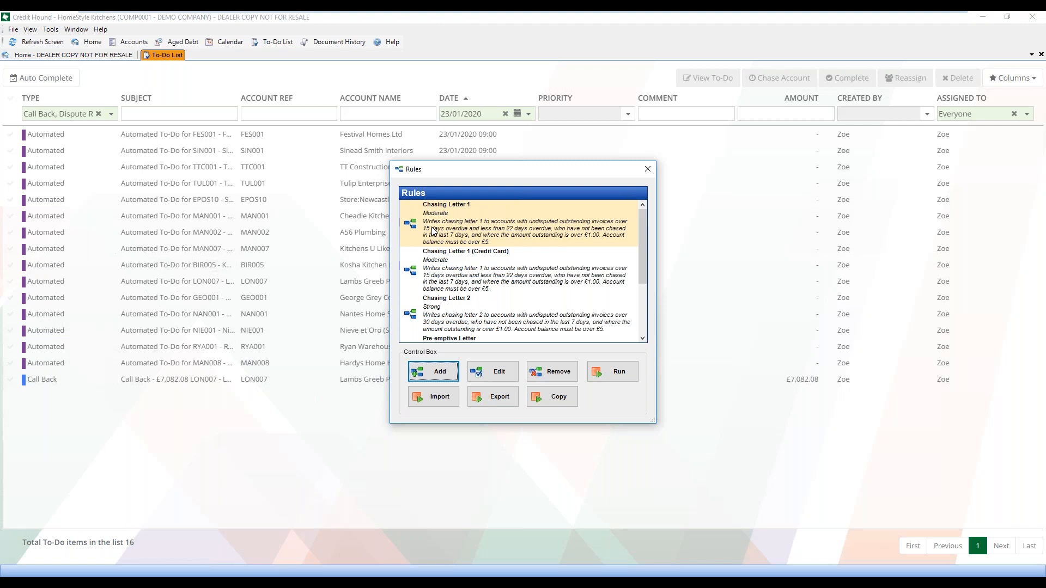
left_click_drag(641, 243, 645, 276)
left_click(505, 267)
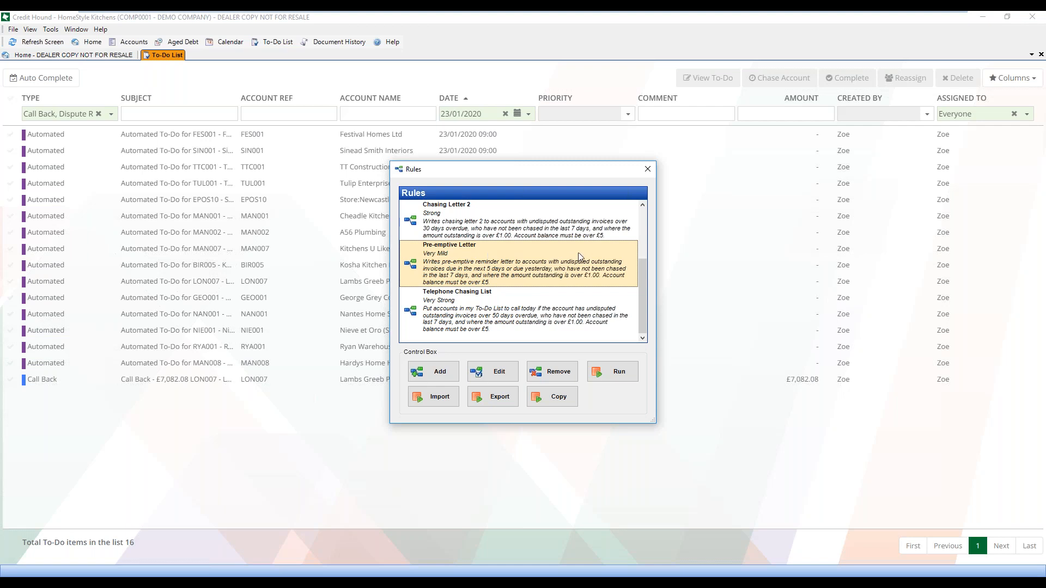
left_click_drag(643, 285, 652, 199)
left_click(544, 219)
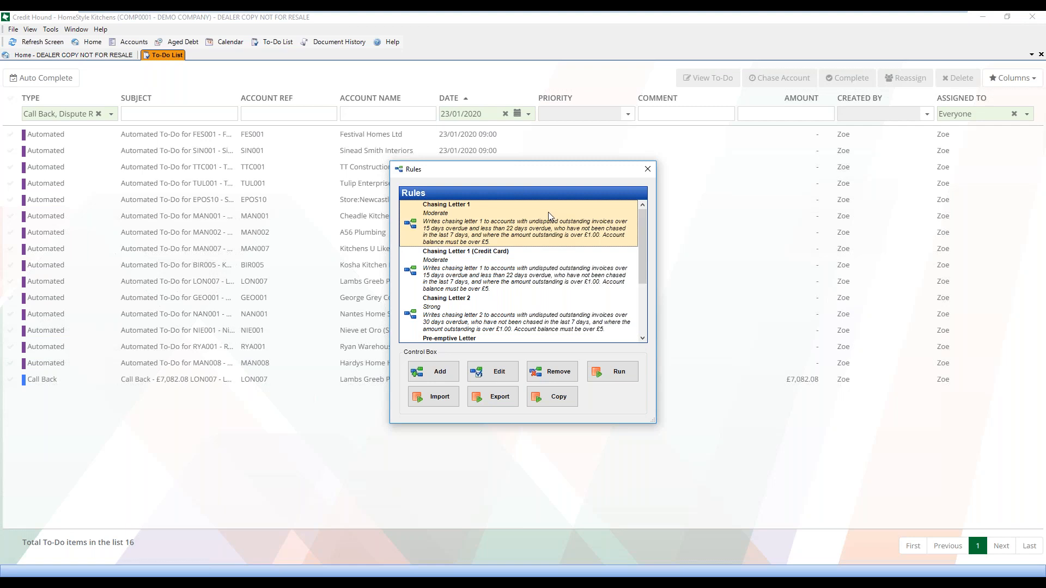
left_click(530, 314)
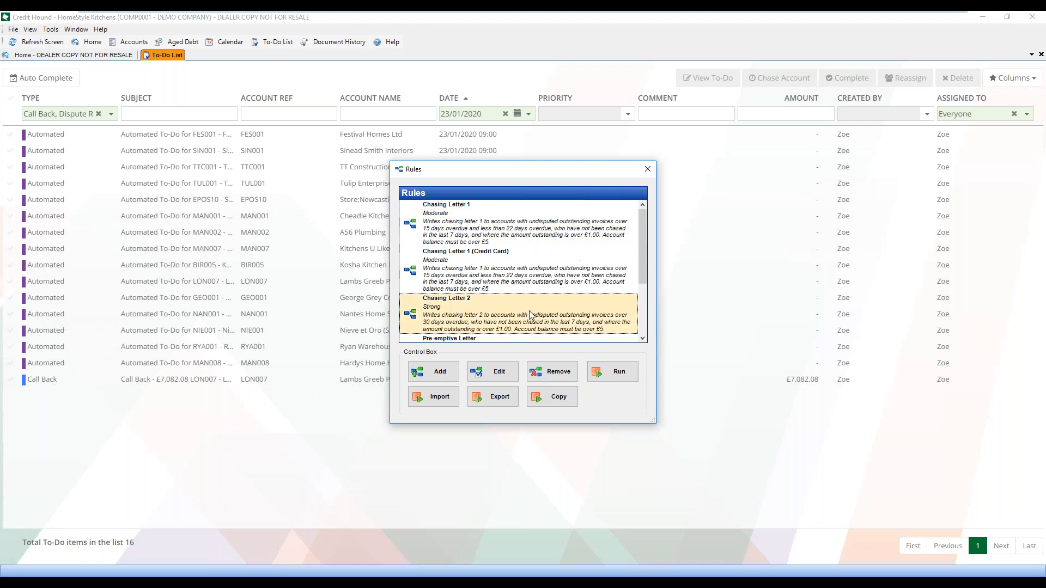
scroll(530, 315, "down", 2)
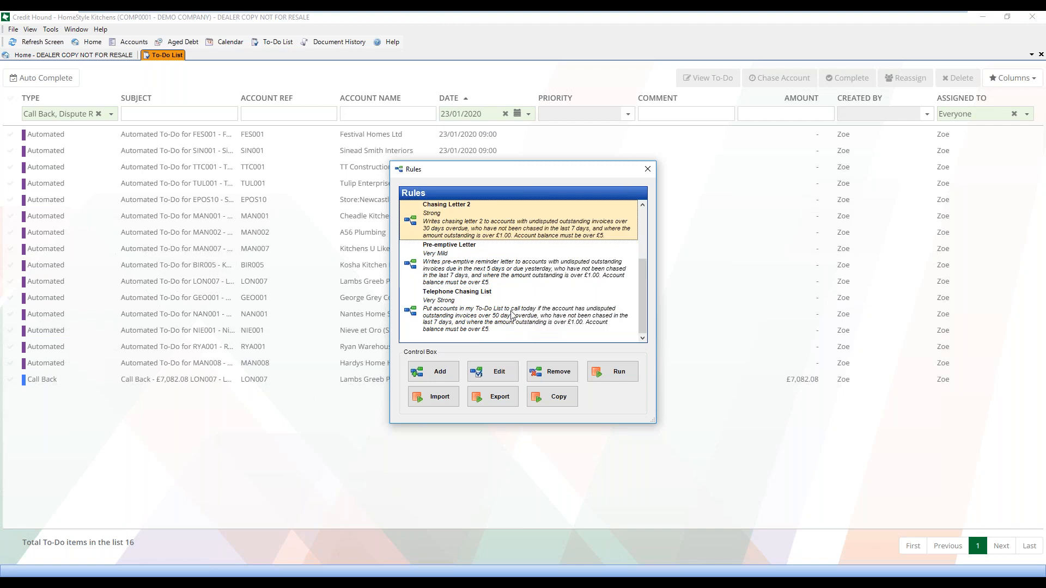
left_click(470, 315)
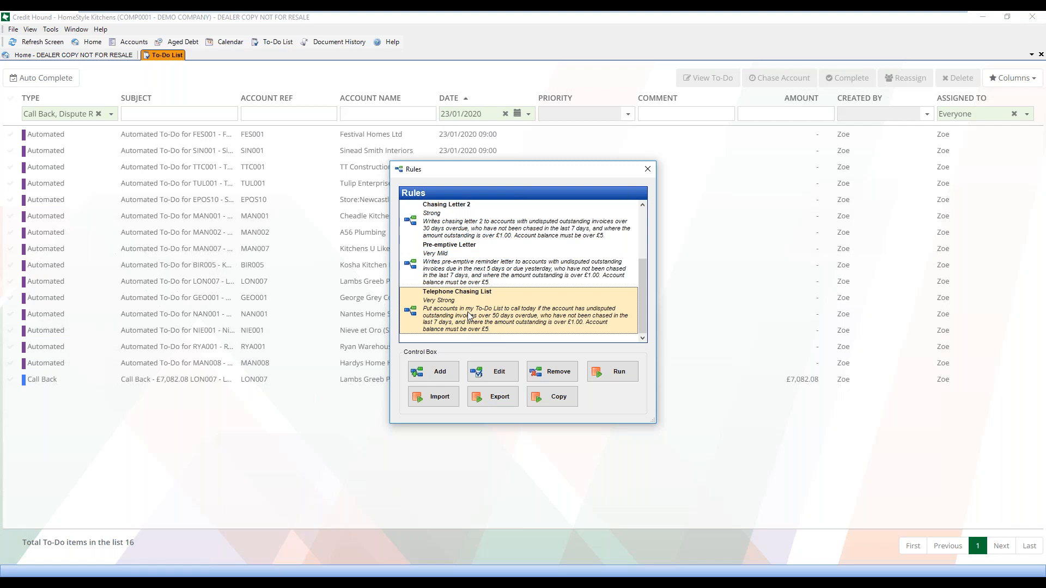
left_click(646, 170)
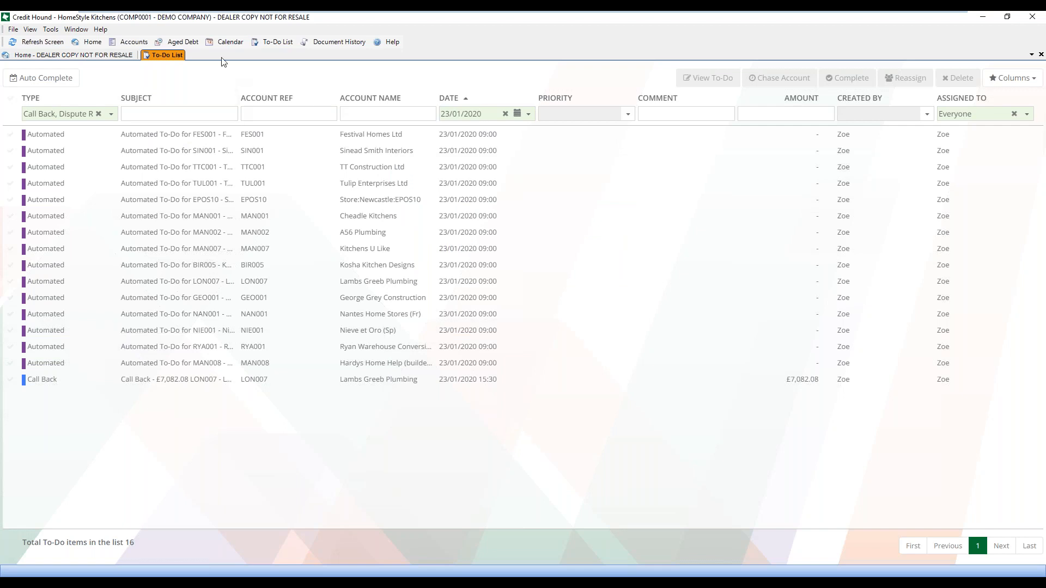
Add the Region, Sales Person and Account Type analysis code columns to the accounts list.
left_click(135, 43)
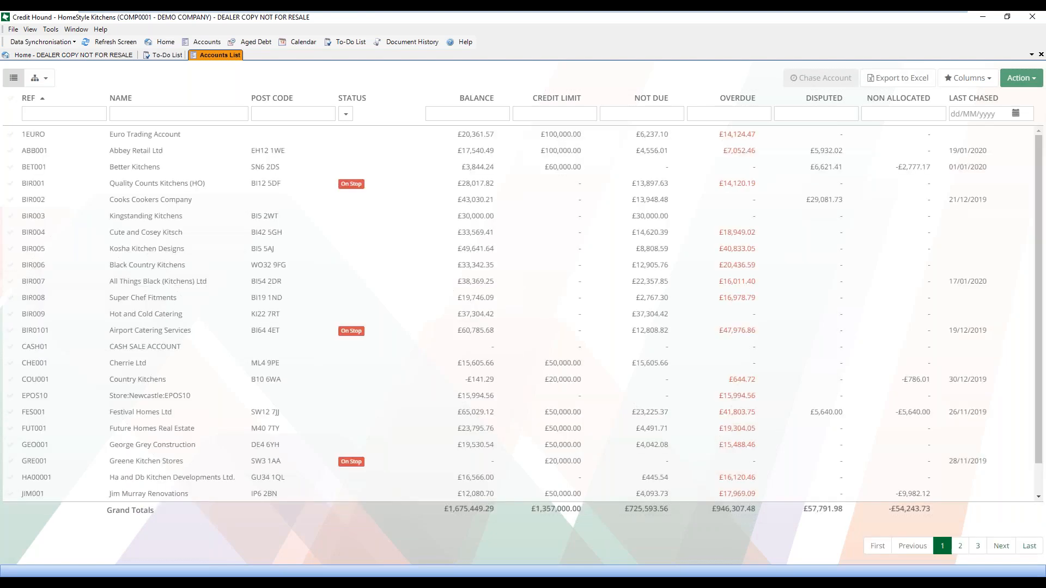
left_click(966, 80)
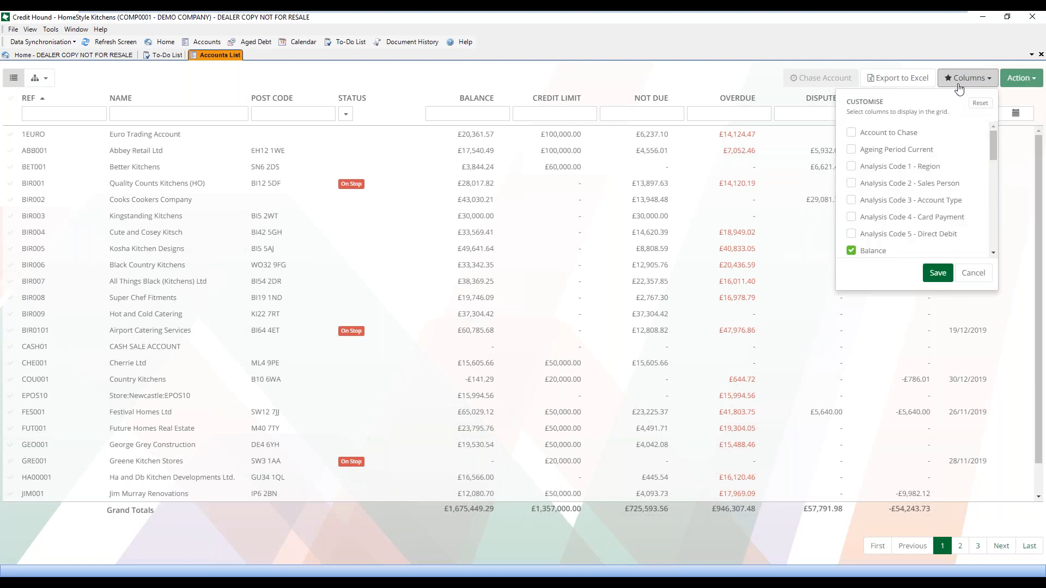
left_click(902, 167)
left_click(894, 184)
left_click(888, 201)
left_click(937, 273)
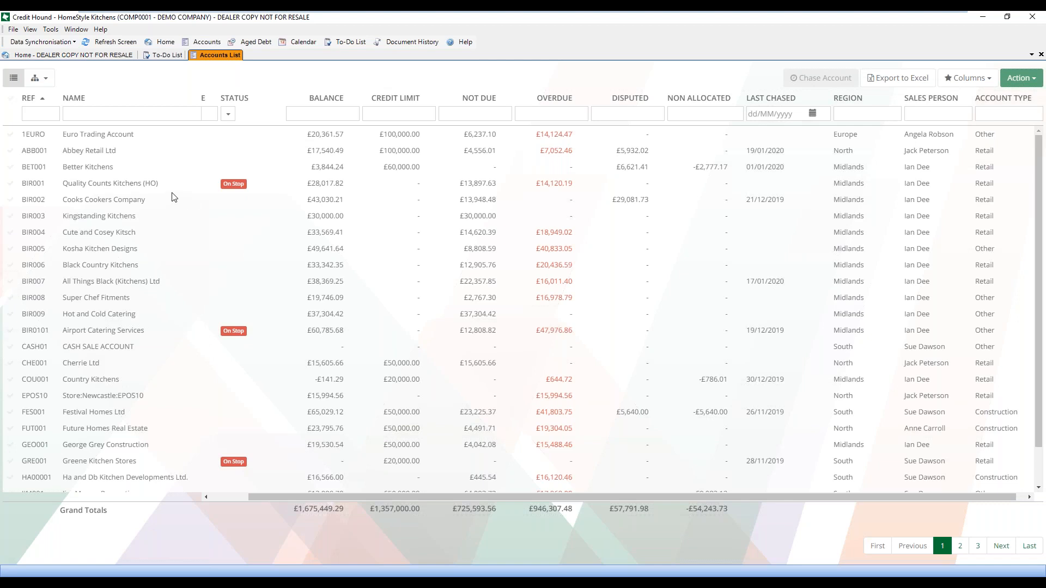
Assign the Problem category to Abbey Retail, Quality Counts Kitchens, Cute and Cosey Kitsch, All Things Black, Airport Catering, Cherrie, Store:Newcastle:EPOS10, Future Homes and Greene Kitchen.
left_click(10, 150)
left_click(10, 184)
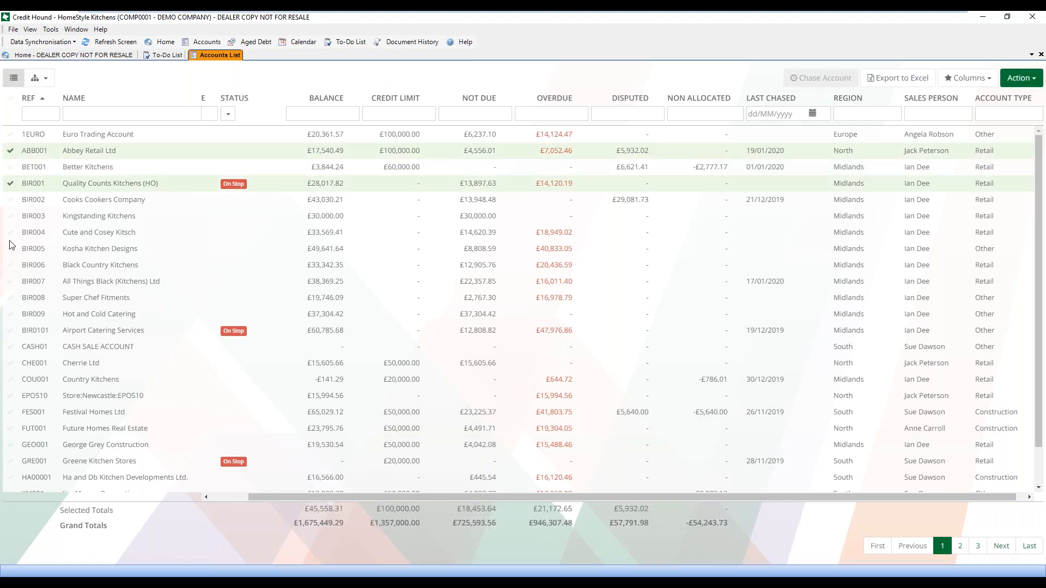
left_click(10, 234)
left_click(10, 282)
left_click(10, 330)
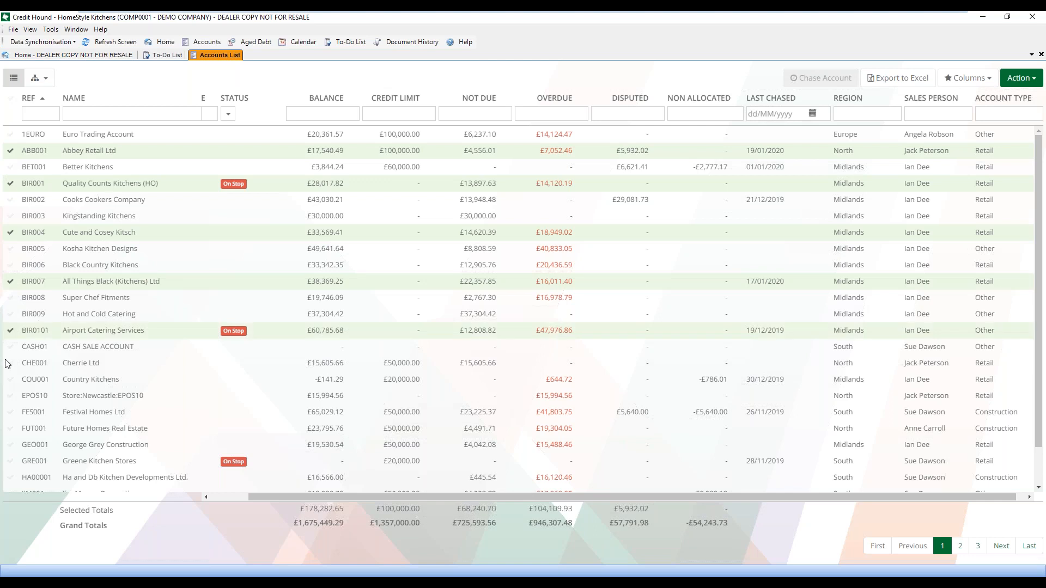
left_click(10, 363)
left_click(10, 396)
left_click(10, 429)
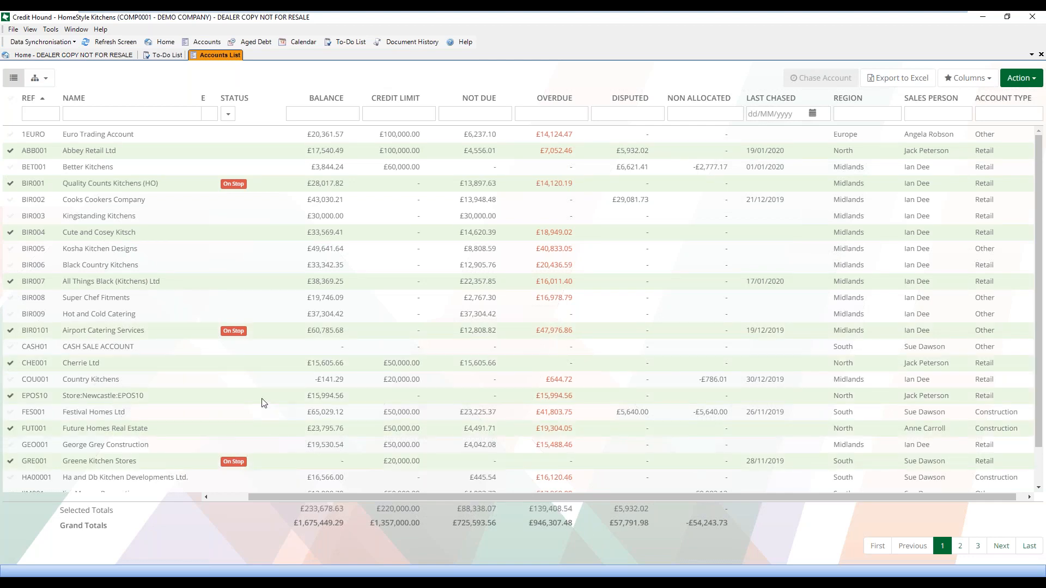
left_click(1022, 82)
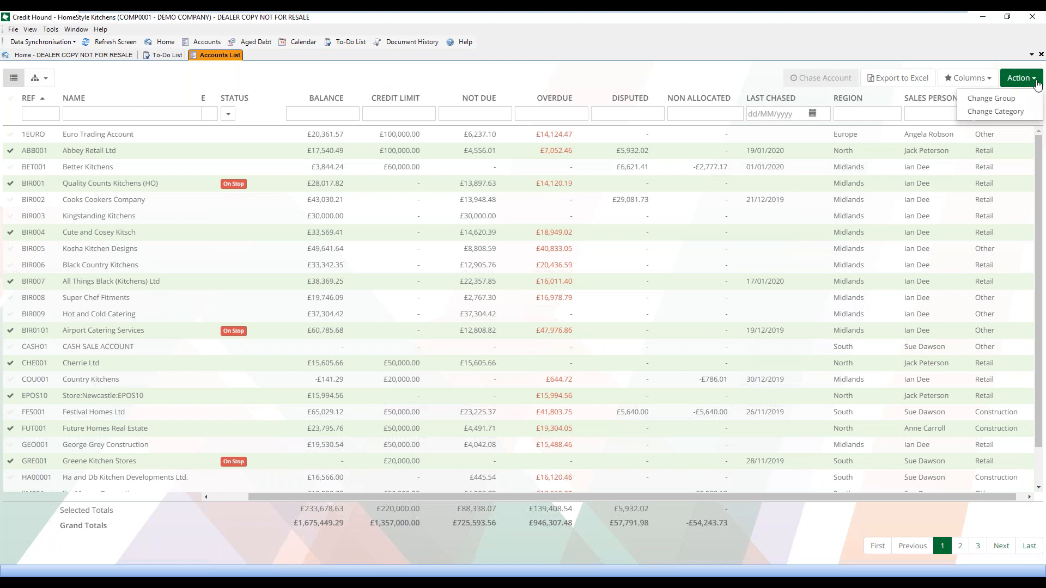
left_click(1018, 112)
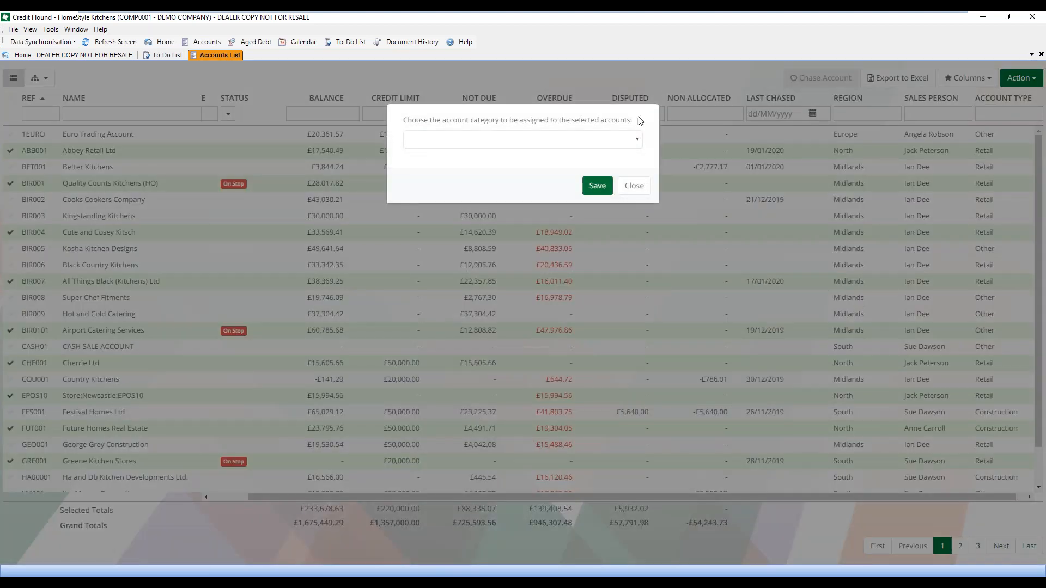
left_click(630, 139)
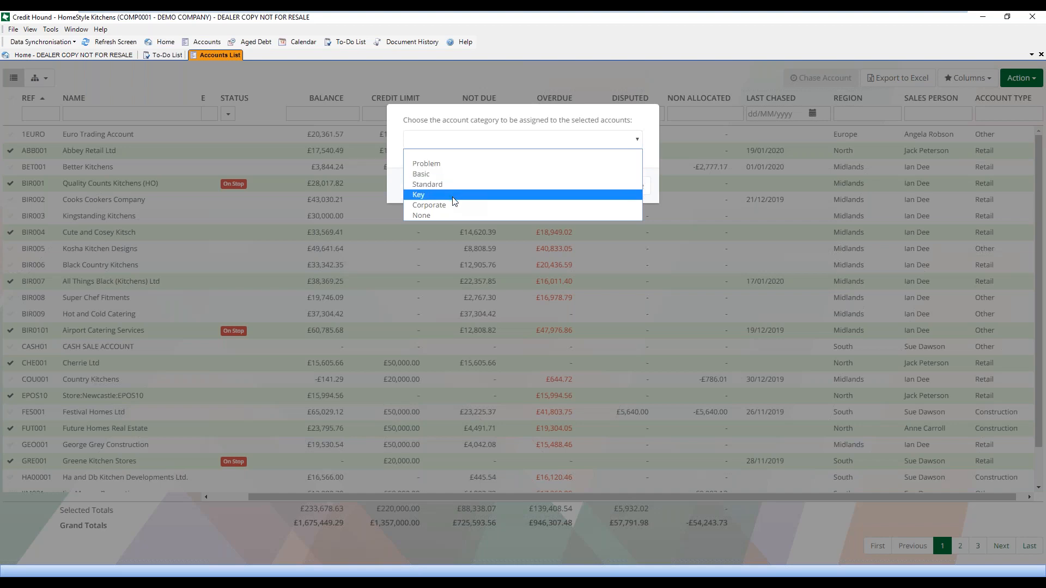
left_click(457, 166)
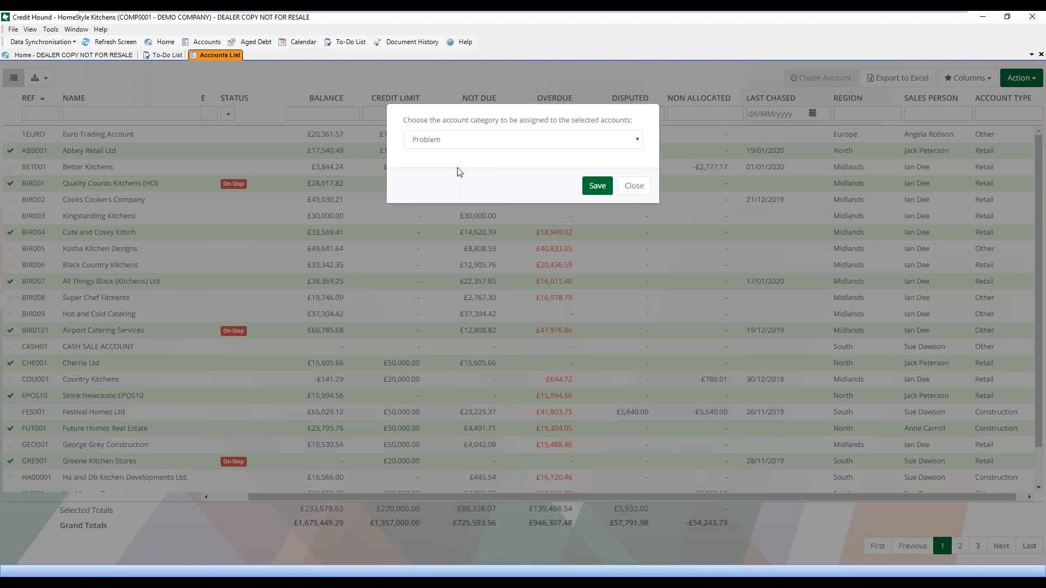
left_click(594, 188)
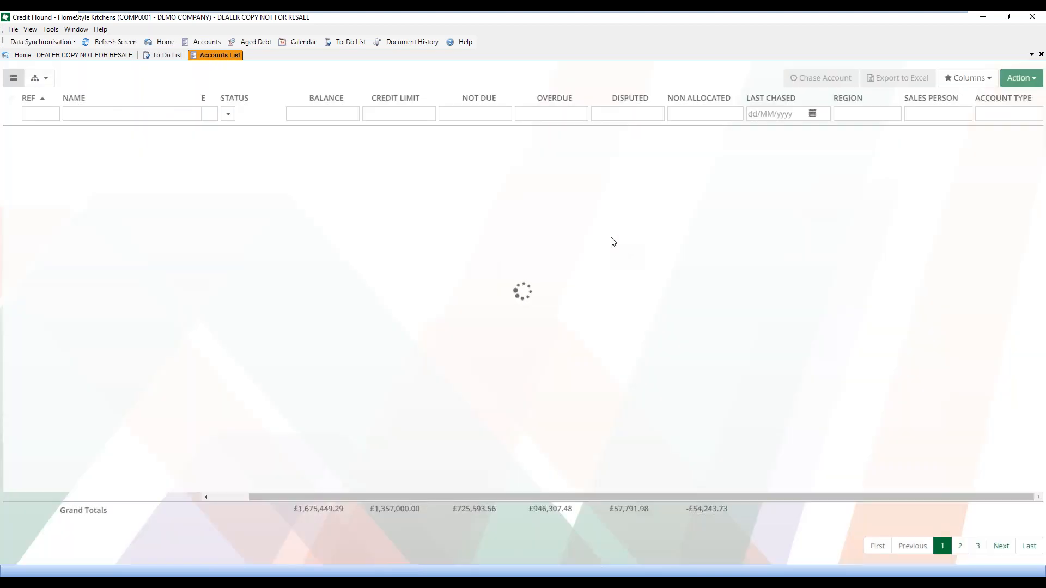
Add the Category column to the accounts list.
left_click(979, 84)
scroll(928, 216, "down", 1)
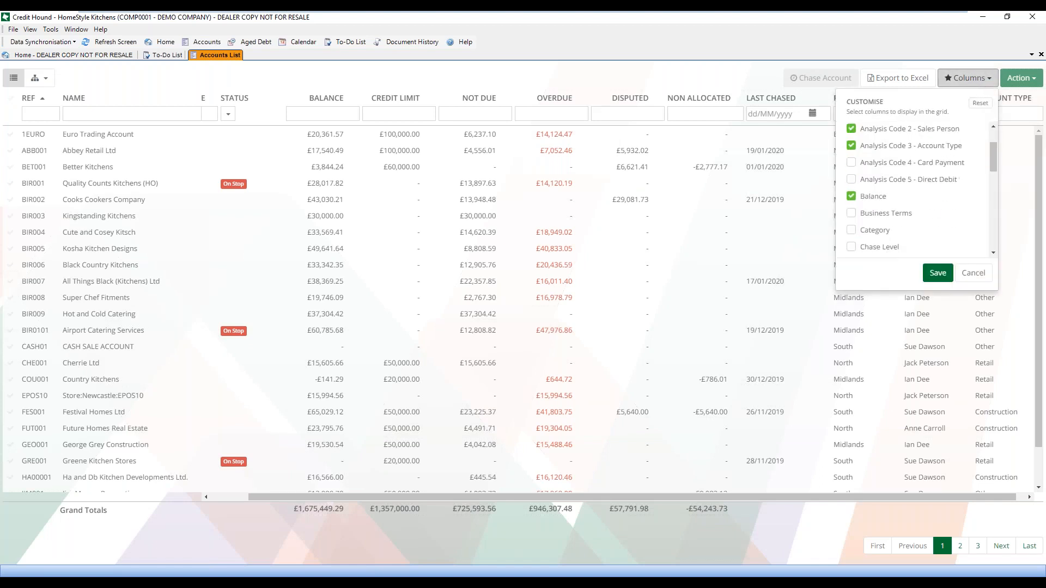
left_click(890, 232)
left_click(936, 273)
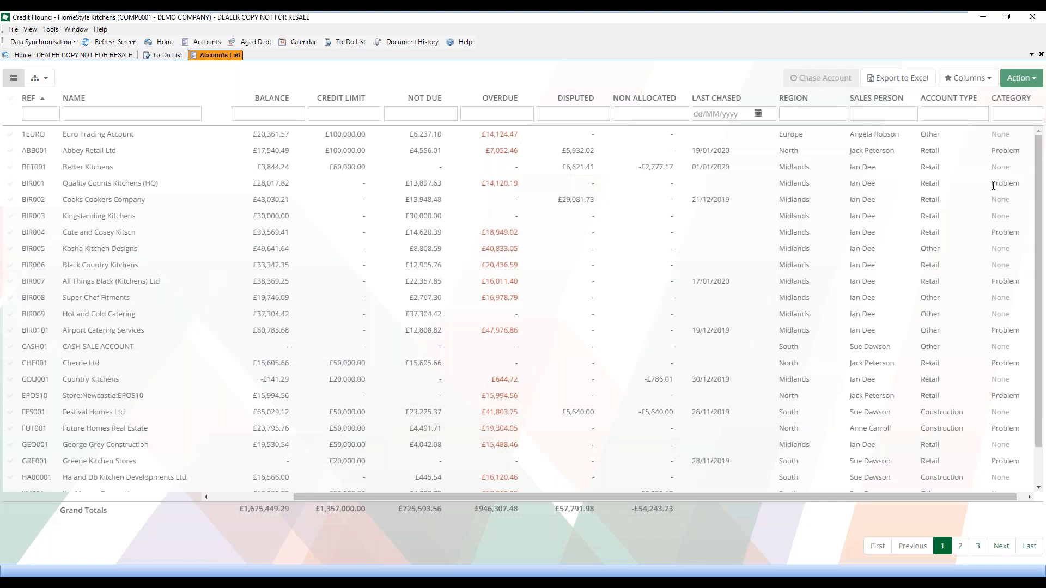
Open the Pre-emptive Letter chasing rule for editing.
left_click(49, 29)
left_click(24, 41)
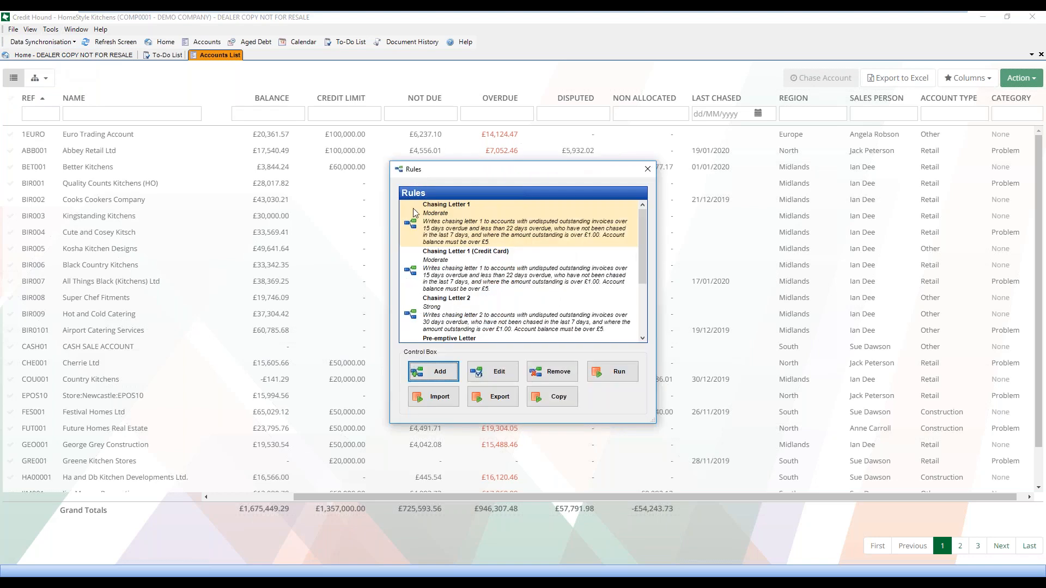
left_click_drag(645, 229, 647, 266)
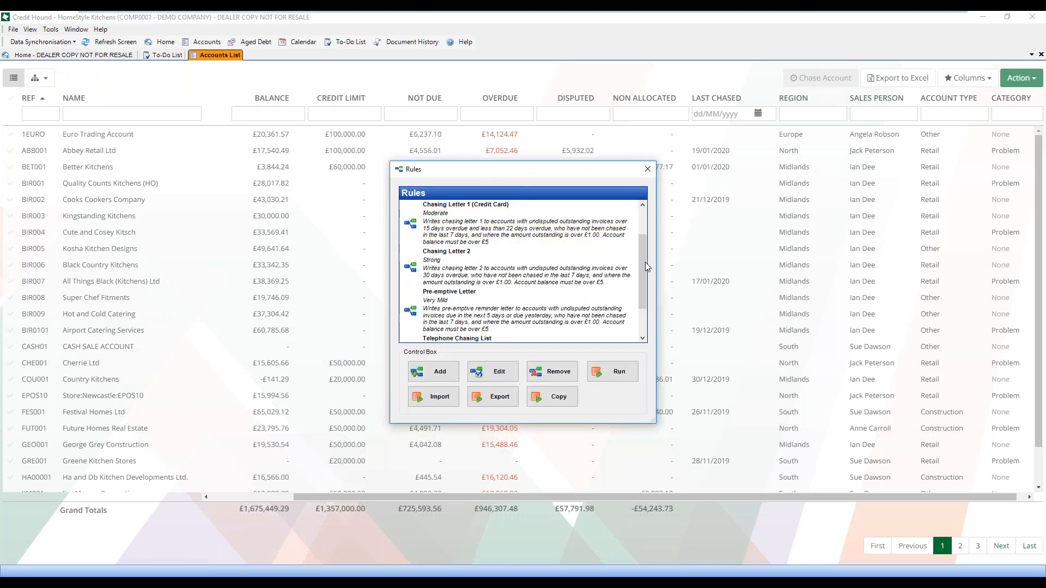
left_click(464, 315)
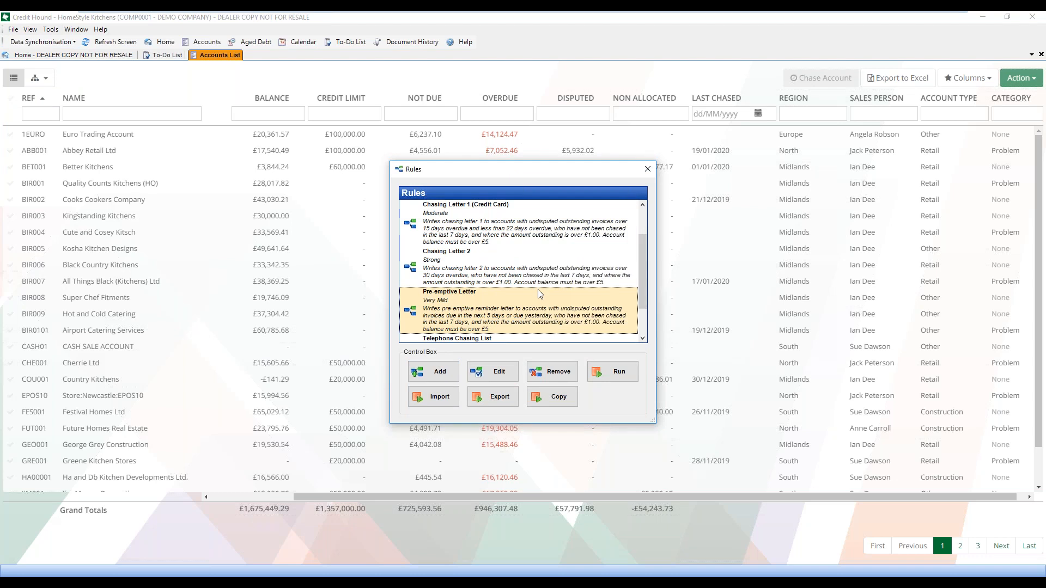
left_click(495, 375)
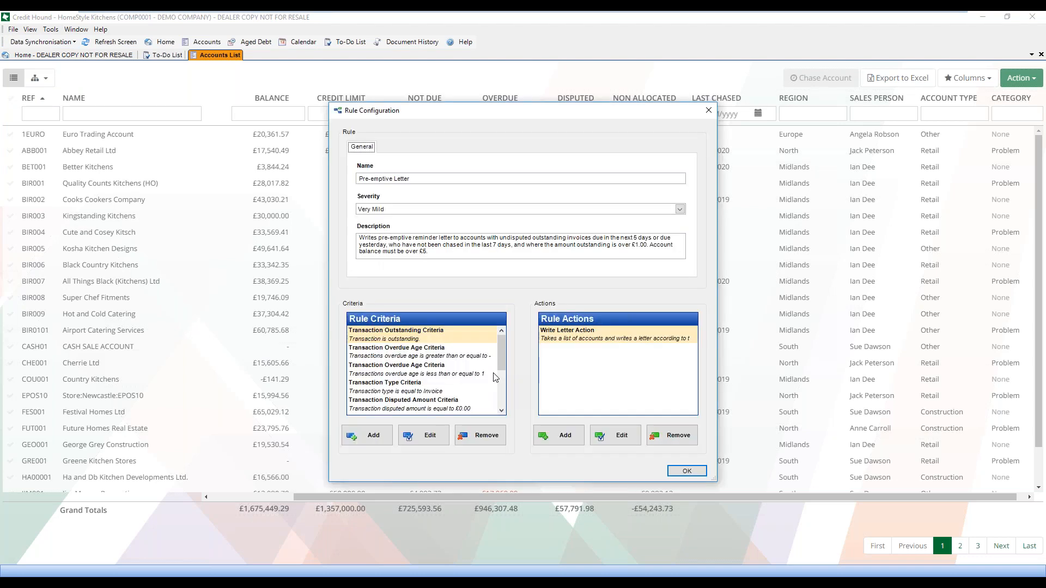
Check the settings of the rule's greater-than-or-equal-to Transaction Overdue Age criterion.
left_click(448, 357)
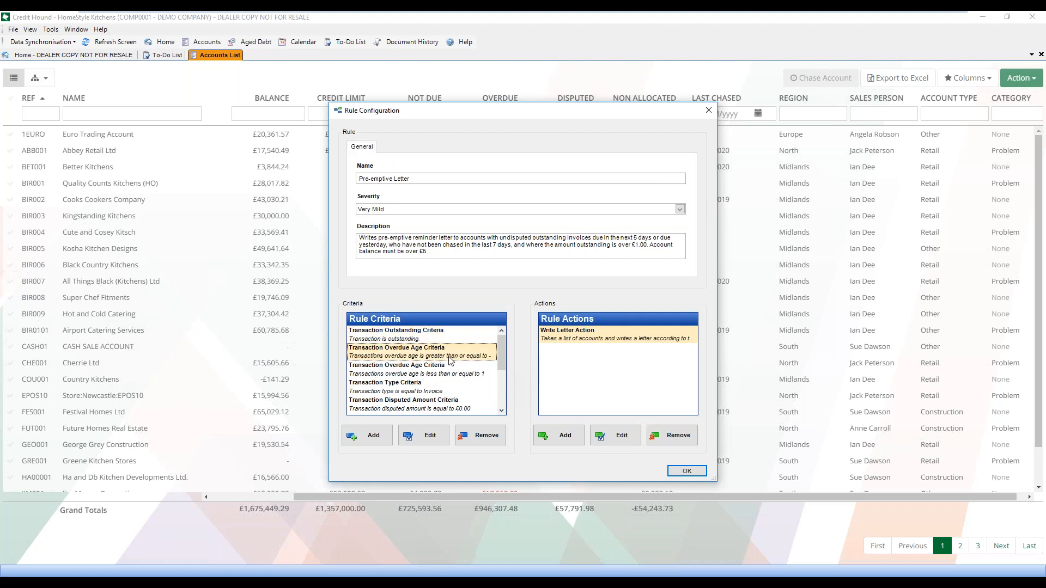
left_click(420, 437)
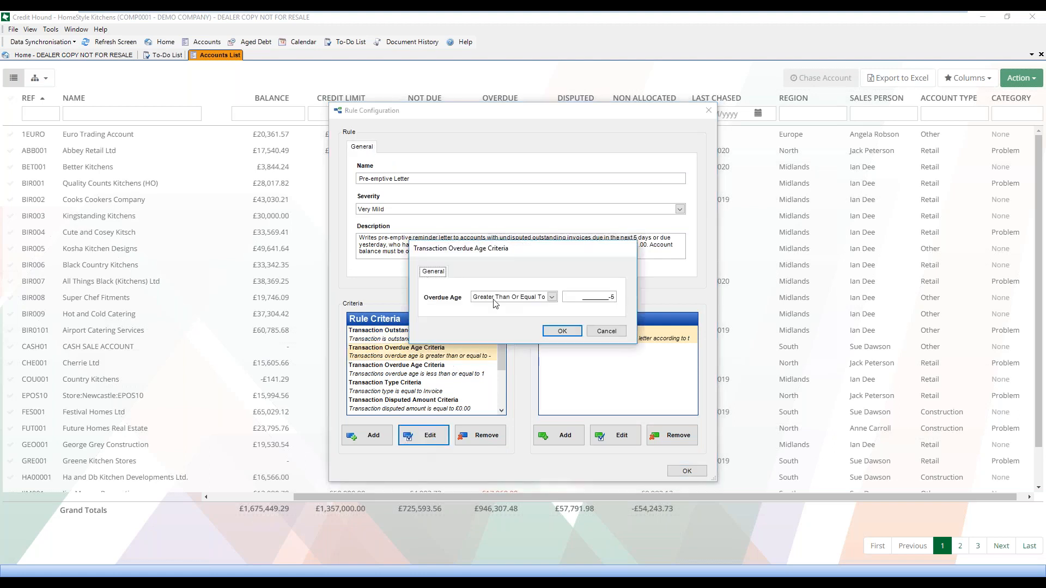
left_click(613, 299)
left_click(562, 331)
Set the rule's Days Since Last Transaction Chase criterion to 9 days.
left_click_drag(503, 358, 501, 383)
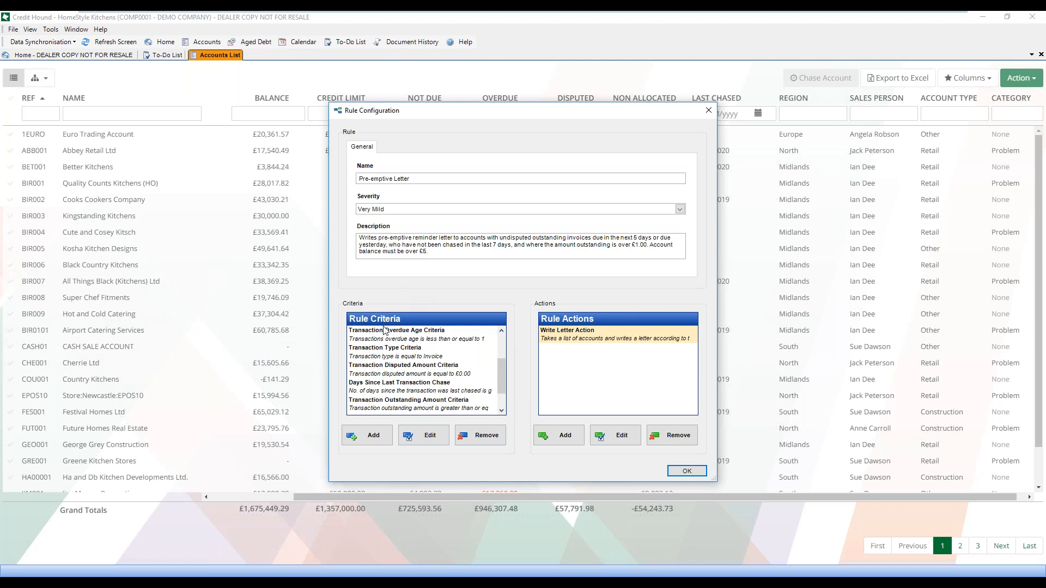
left_click(384, 368)
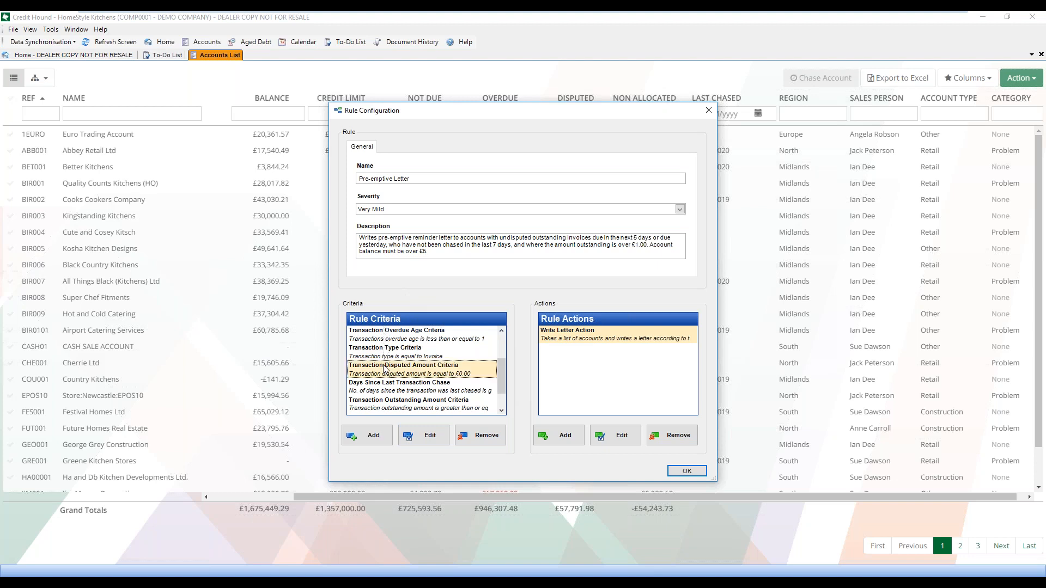
left_click(413, 387)
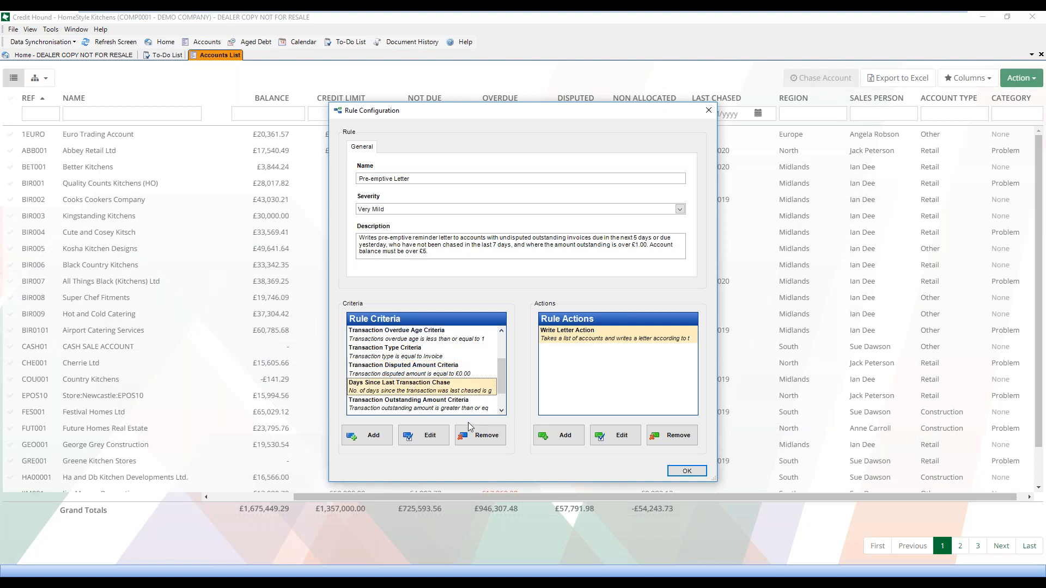
left_click(428, 436)
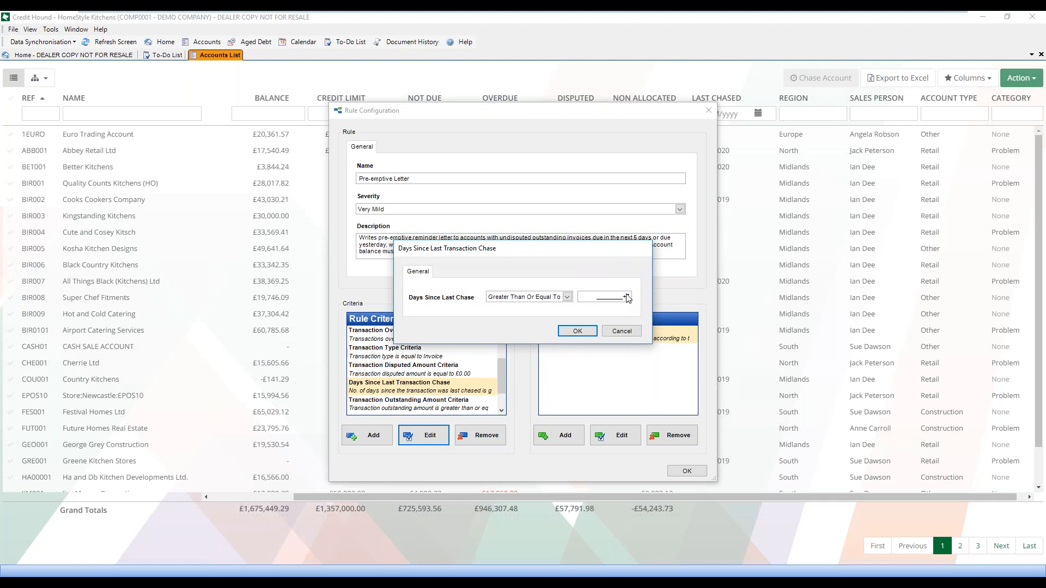
key("BackSpace")
type("9")
left_click(581, 332)
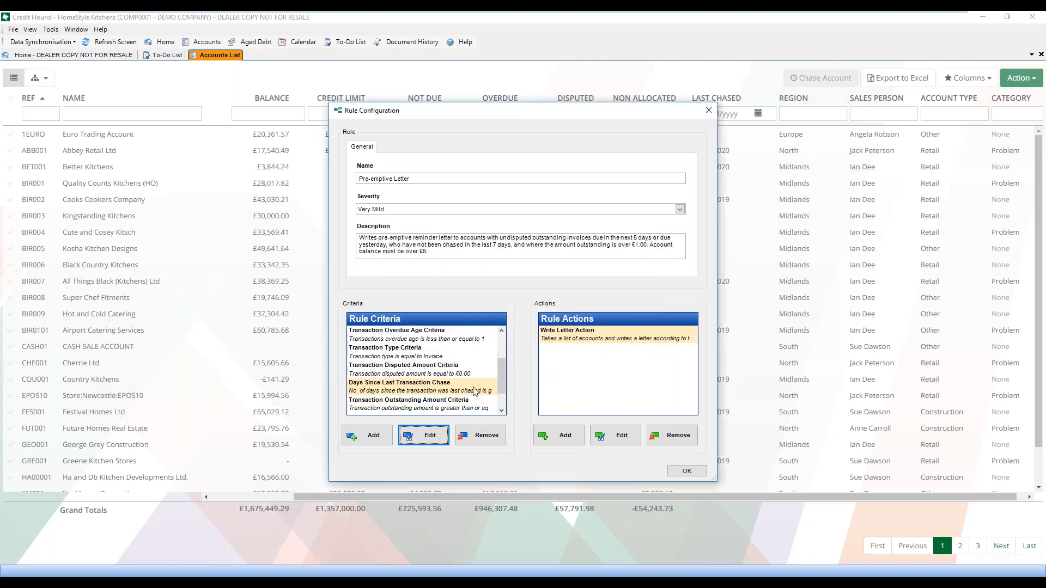
Add an Account Category criterion for the Problem category to the Pre-emptive Letter rule and save the rule.
left_click(368, 437)
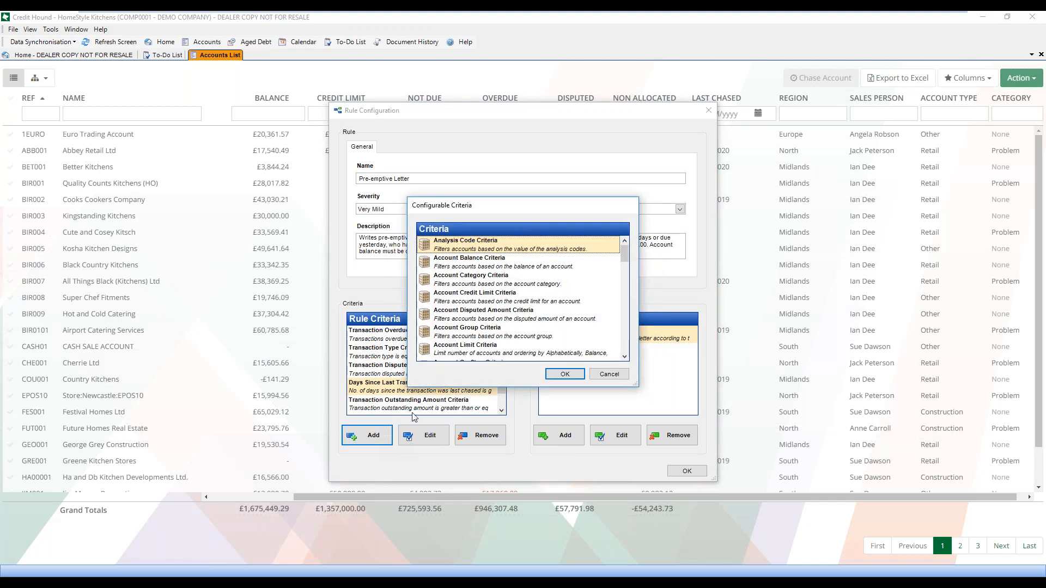
left_click(483, 286)
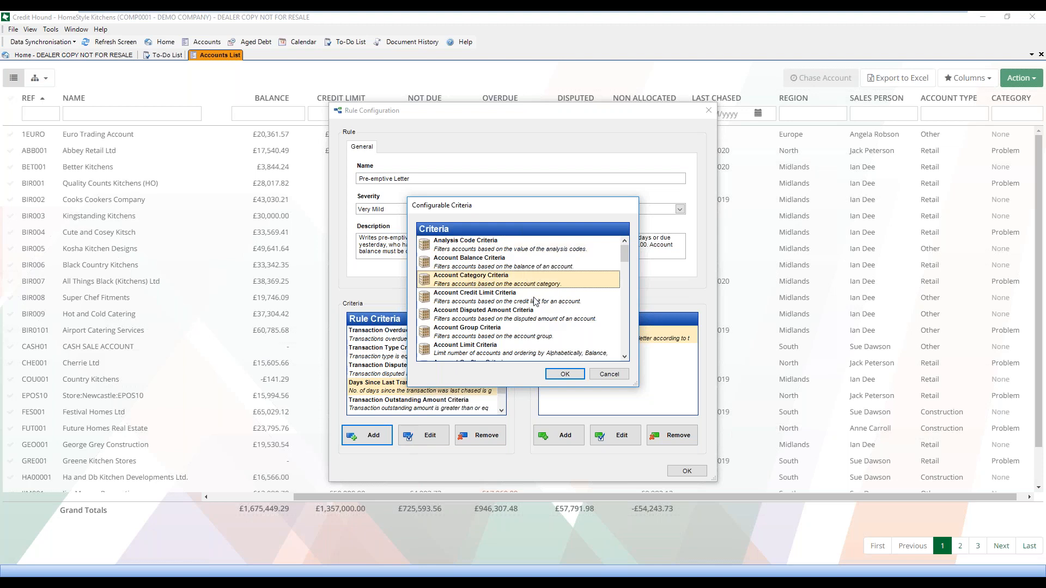
left_click(566, 374)
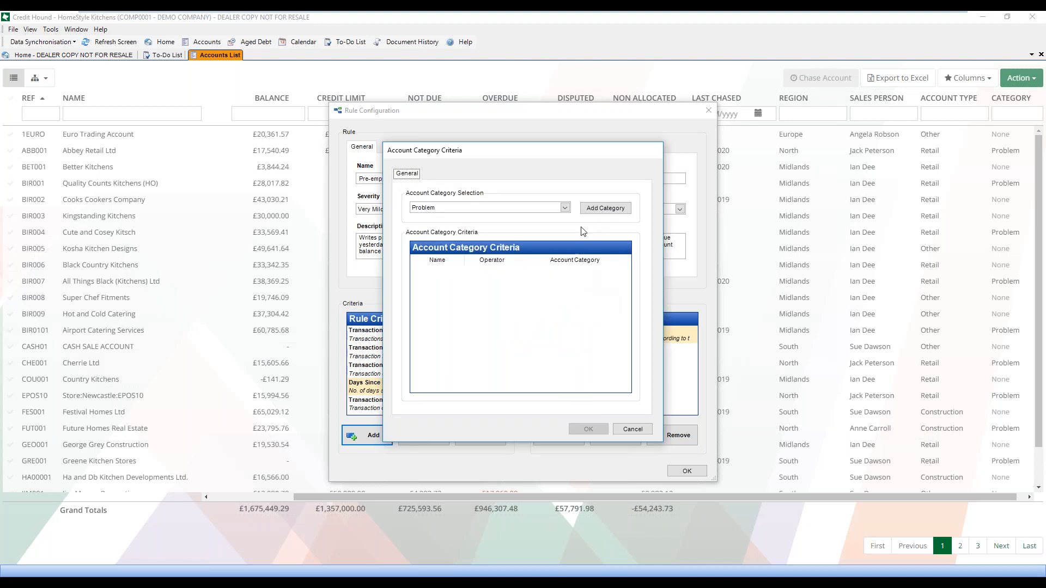
left_click(564, 208)
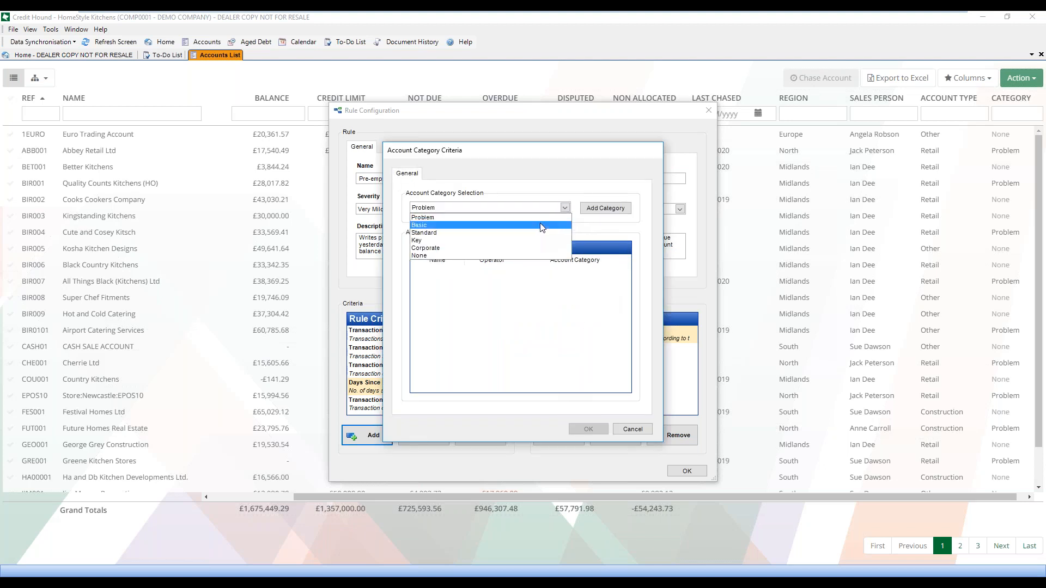
left_click(538, 217)
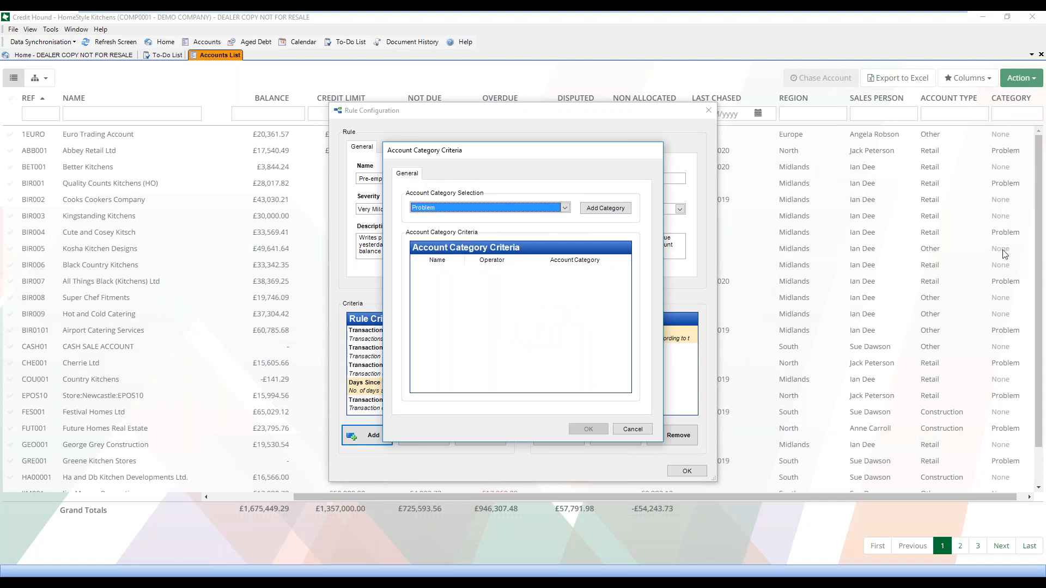
left_click(621, 209)
left_click(587, 430)
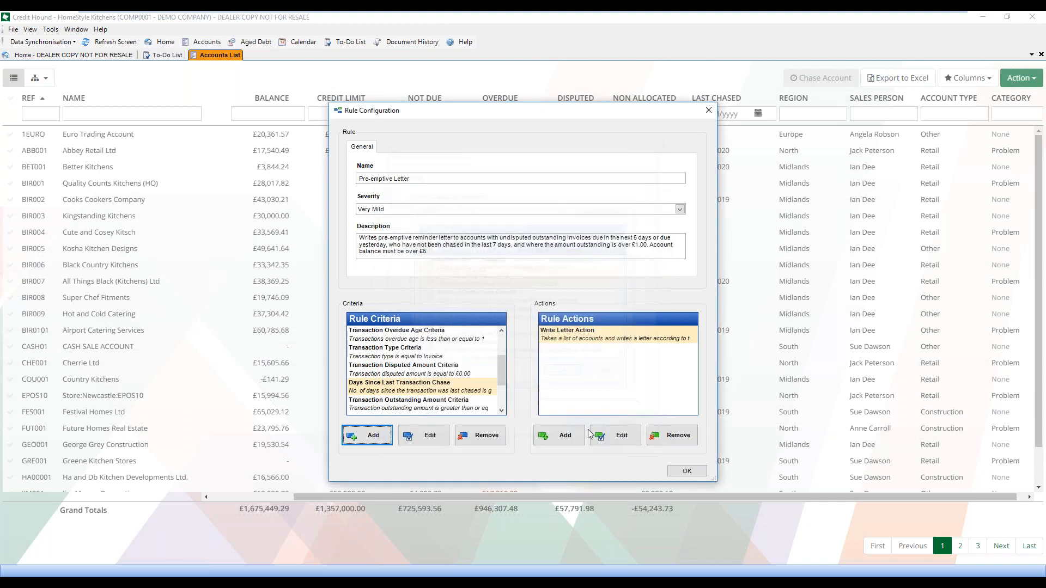
left_click(688, 473)
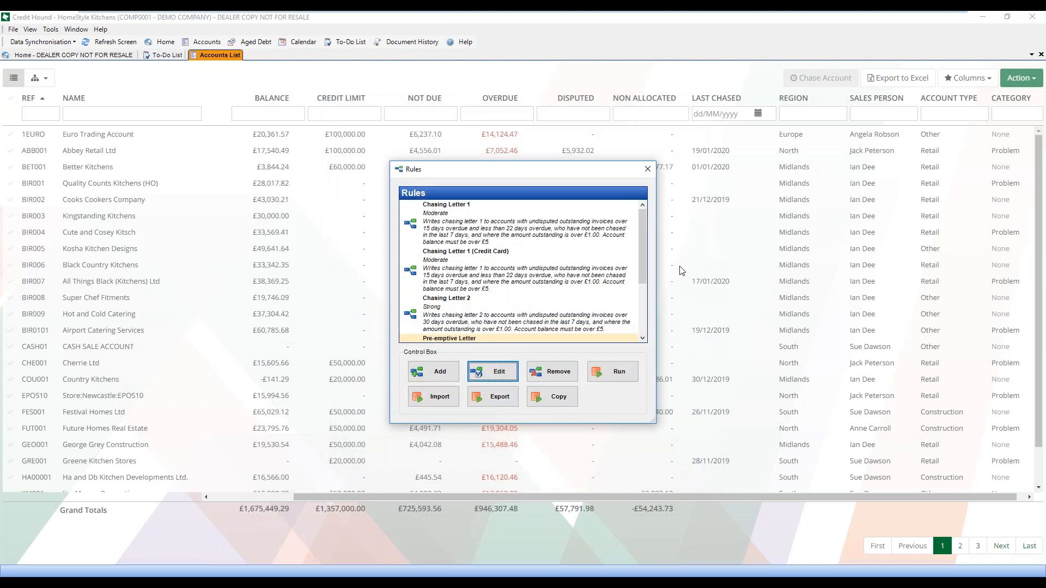
Run the Pre-emptive Letter rule for all the matching accounts.
left_click_drag(643, 256, 641, 293)
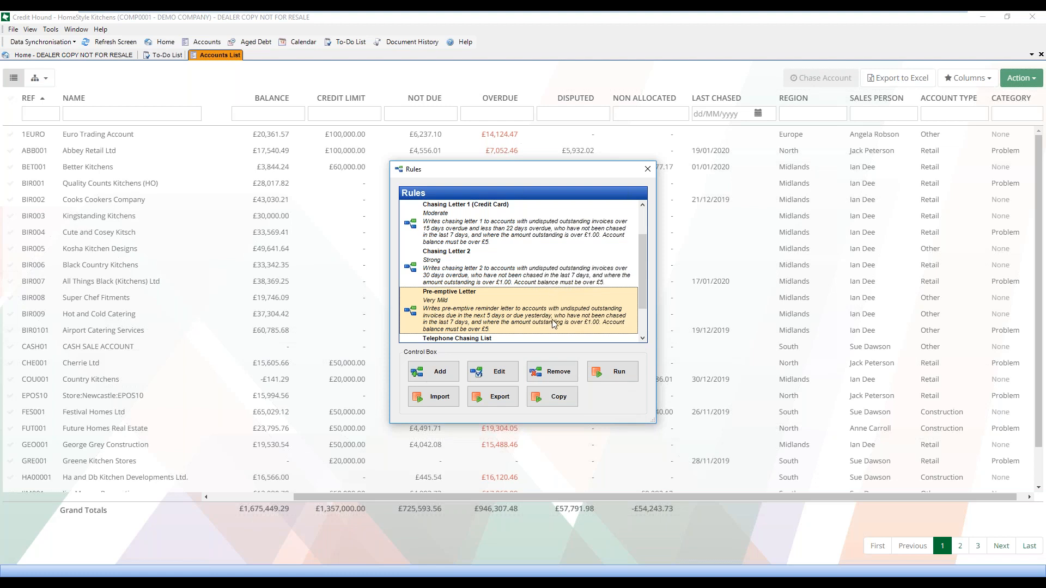
left_click(617, 370)
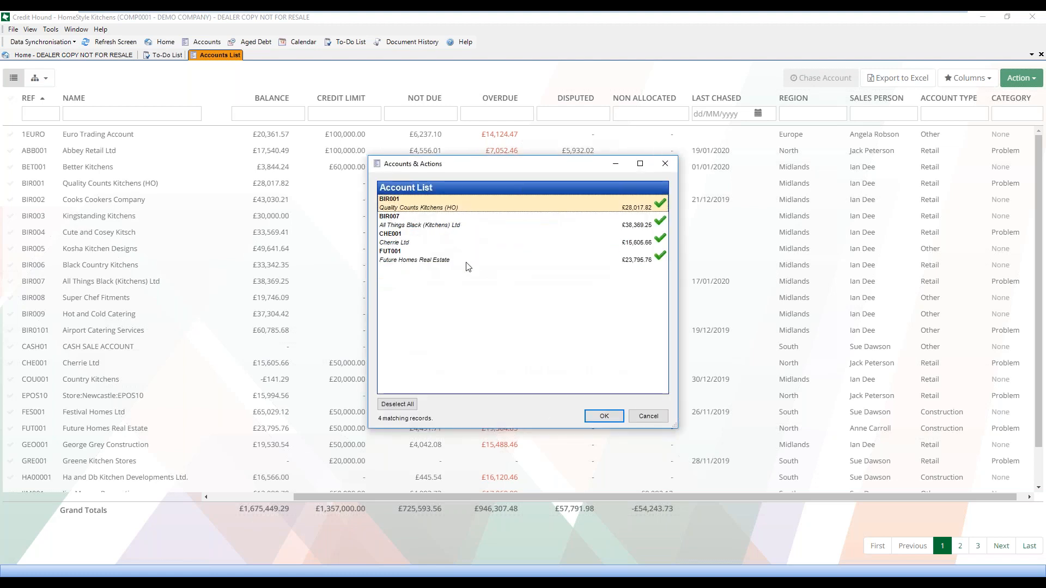
left_click(605, 416)
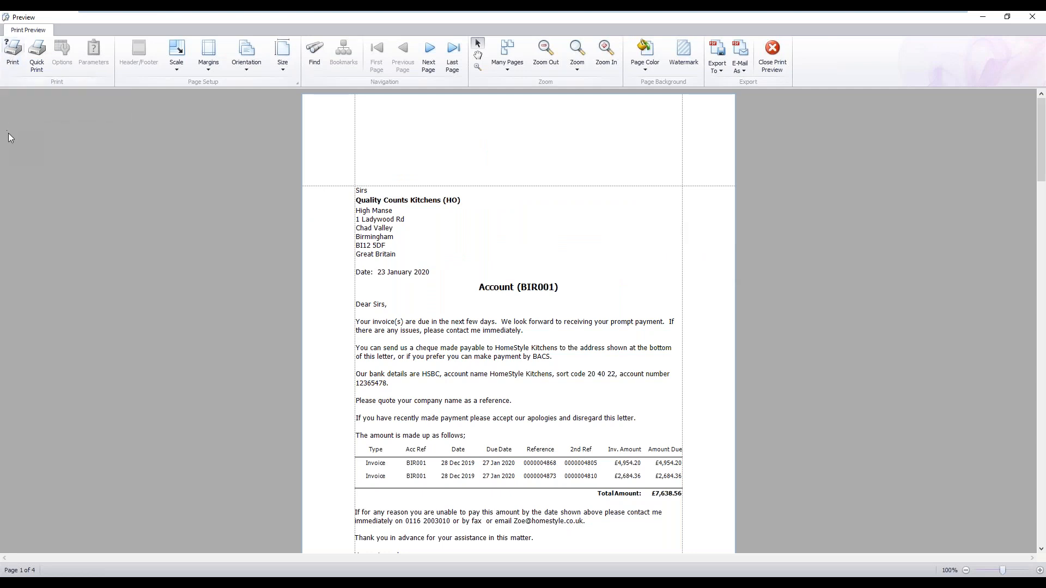
Print all the pre-emptive letters to the Spindle Pro Auto printer, close the preview and acknowledge the rule's completion.
left_click(12, 52)
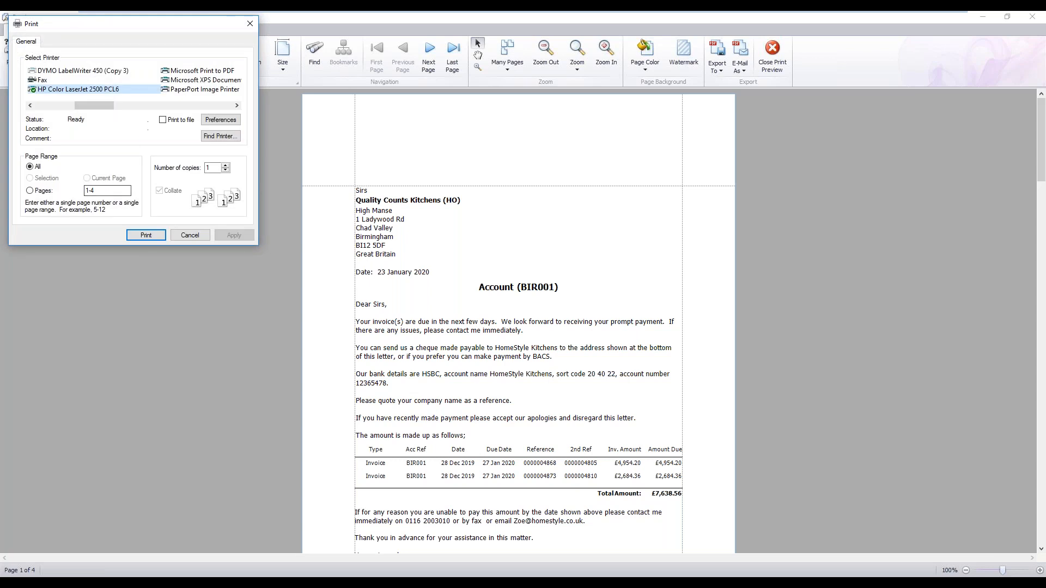
left_click(199, 89)
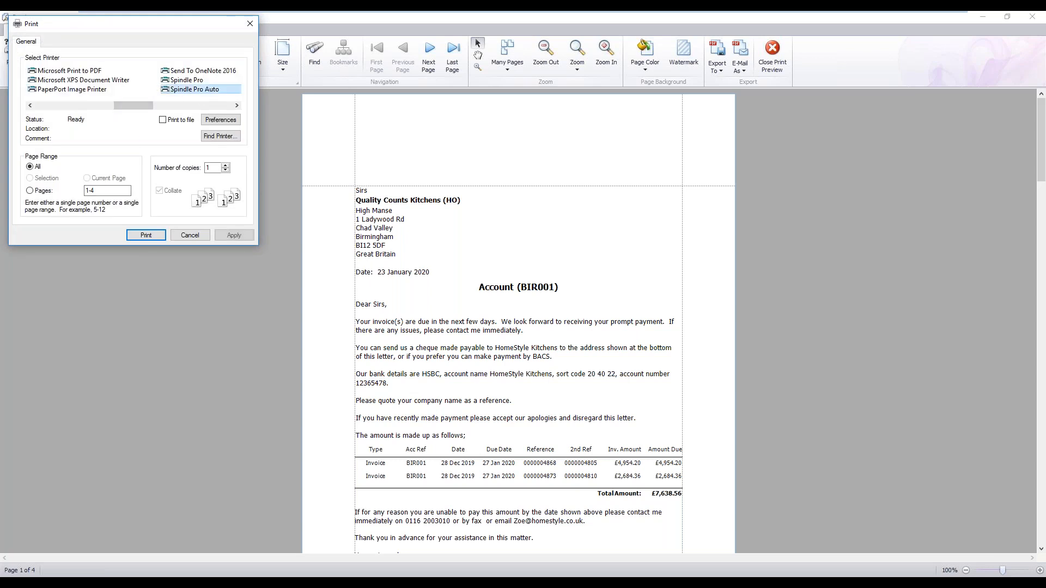
left_click(146, 236)
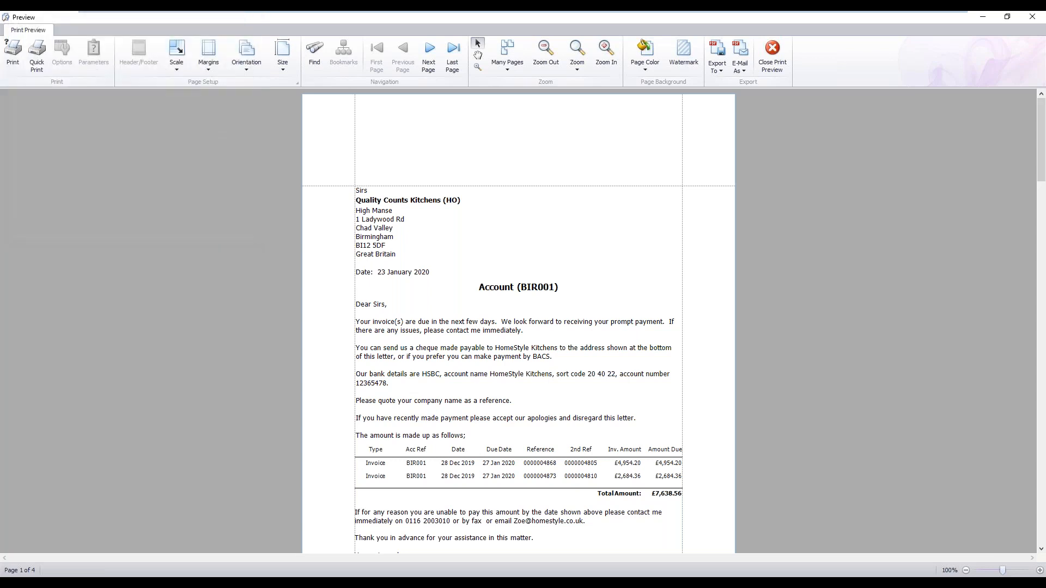
left_click(780, 56)
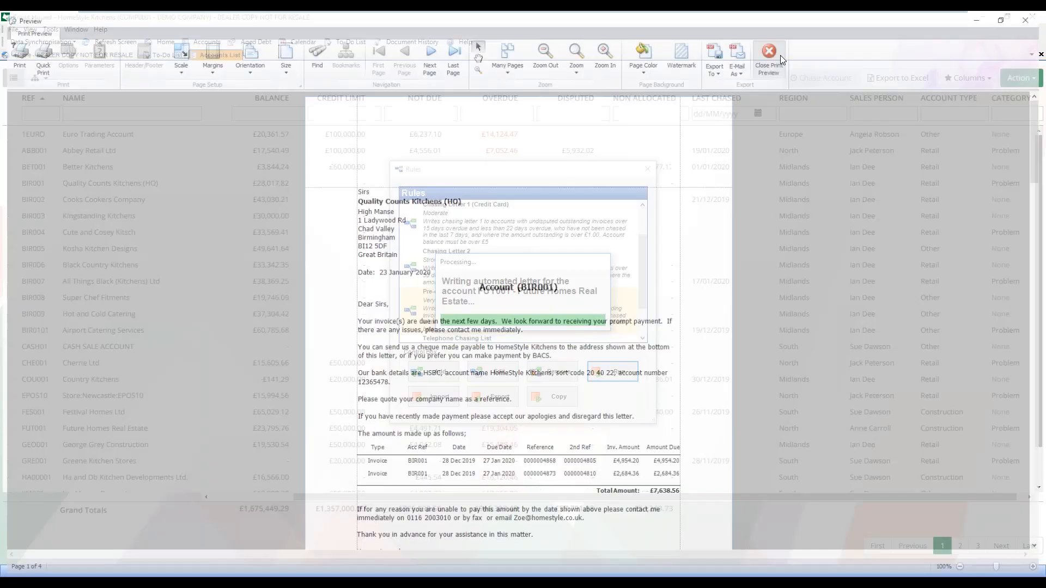
key("Return")
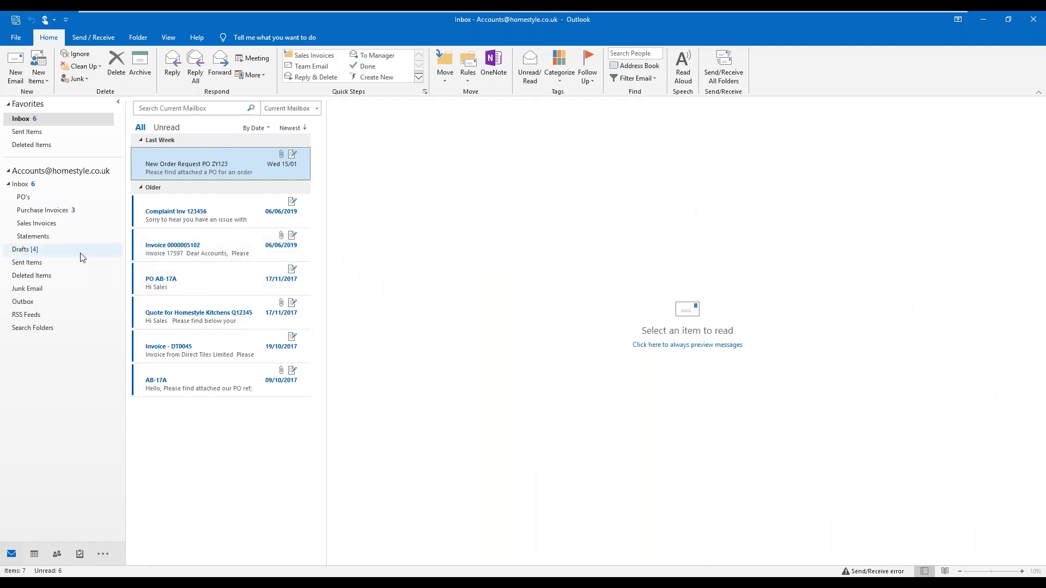
In Outlook's drafts, examine the reminder email for All Things Black (Kitchens) Ltd and its attached pre-emptive chase letter.
left_click(80, 254)
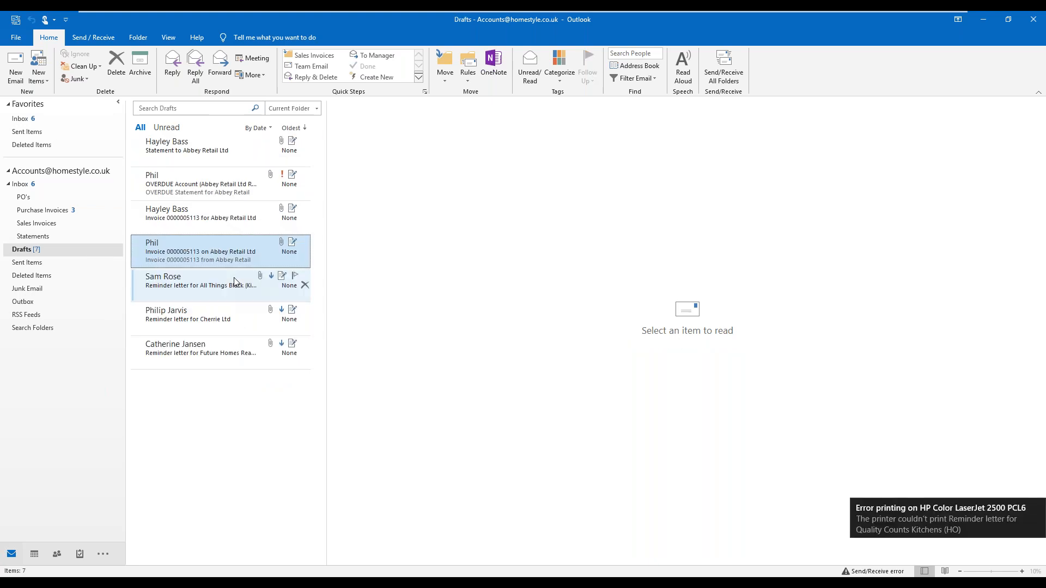
left_click(187, 287)
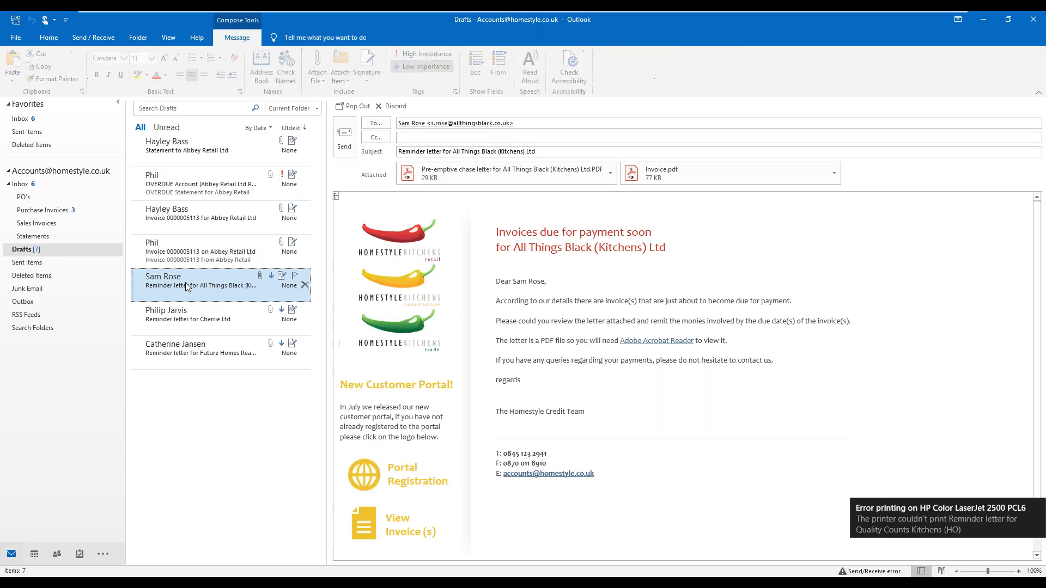
double_click(185, 283)
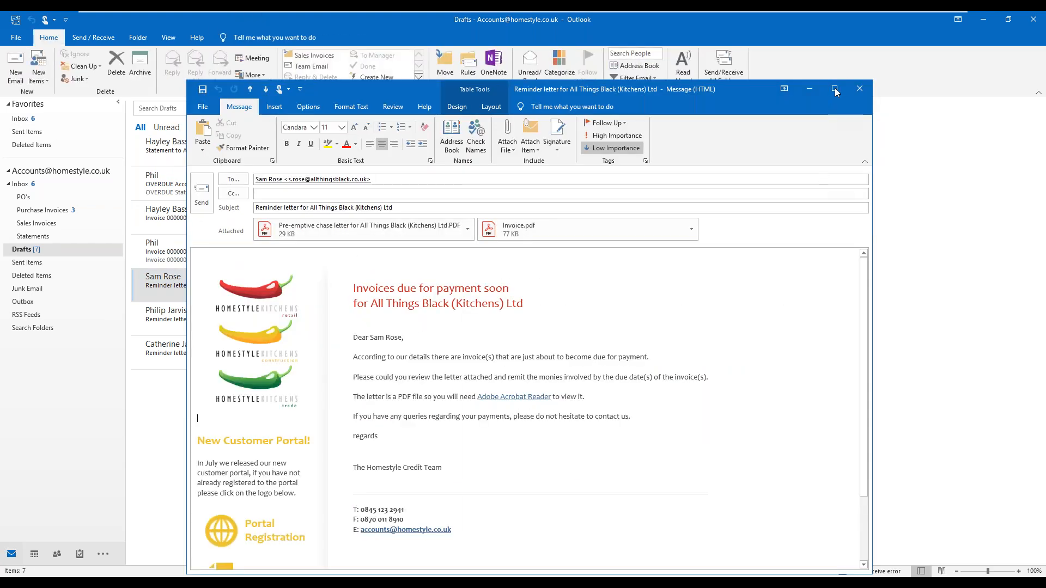
left_click(834, 88)
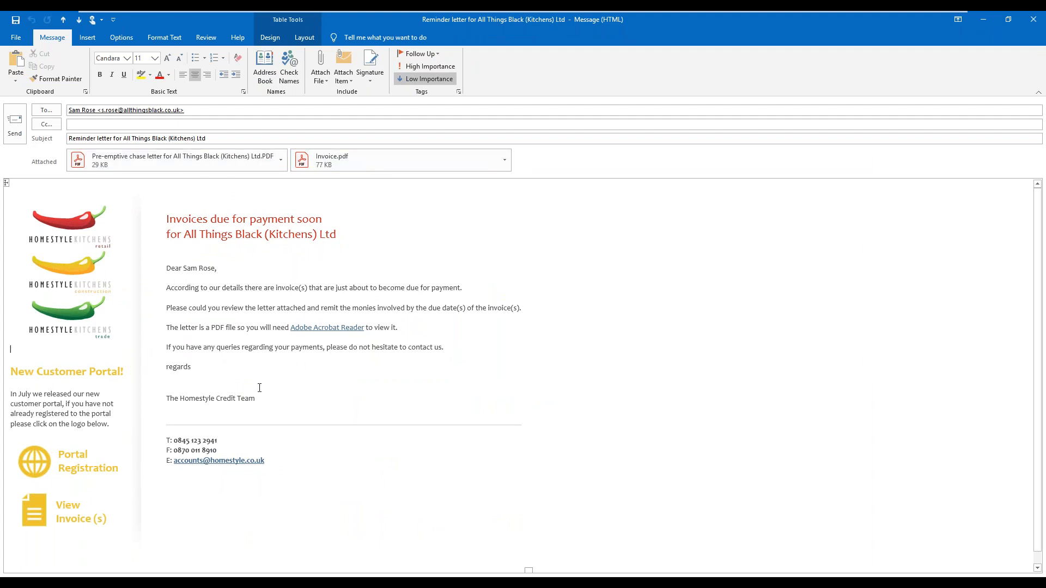
left_click(159, 155)
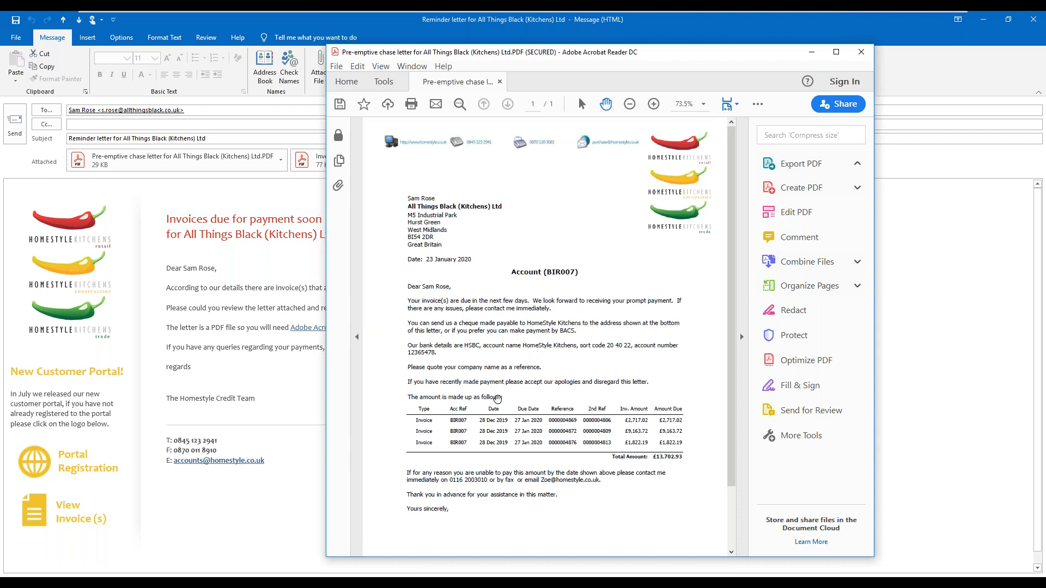
left_click(861, 52)
left_click(1033, 18)
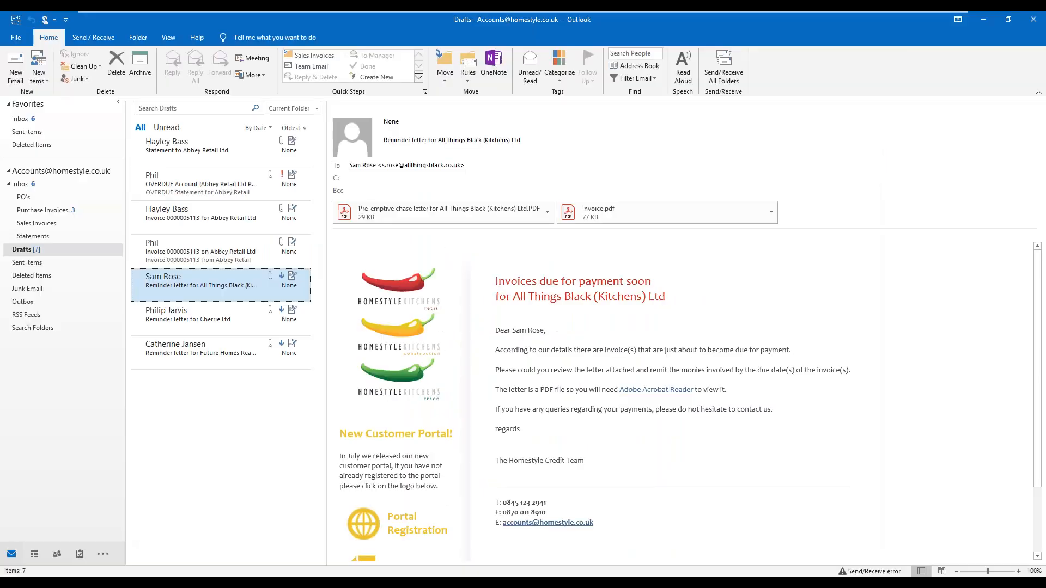
Examine the draft reminder for Cherrie Ltd and its attached pre-emptive chase letter.
left_click(222, 312)
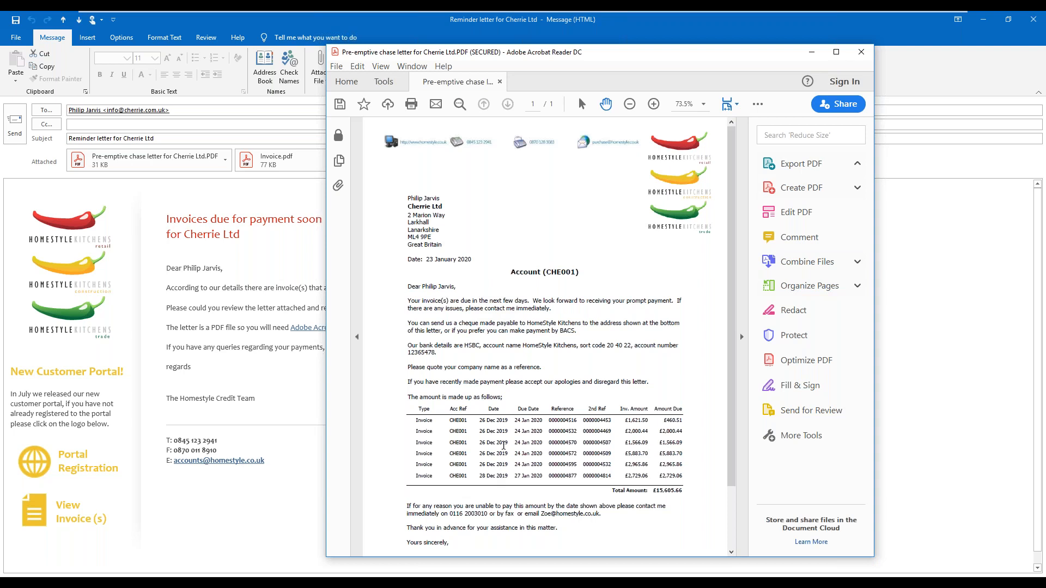
left_click(861, 52)
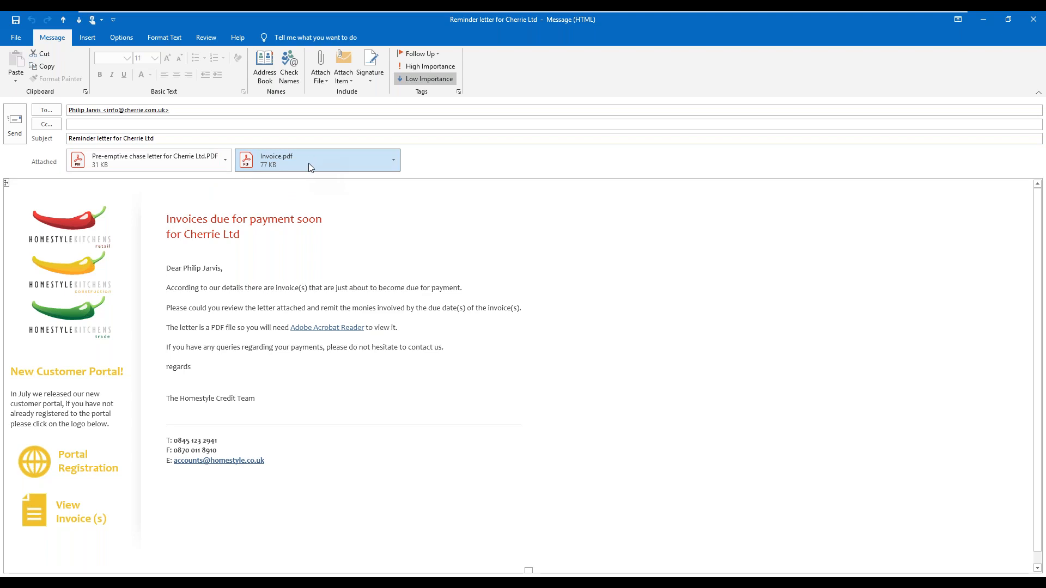
Remove the Invoice.pdf attachment from the Cherrie Ltd reminder, but close the draft without saving the changes.
key("Delete")
key("Tab")
left_click(435, 202)
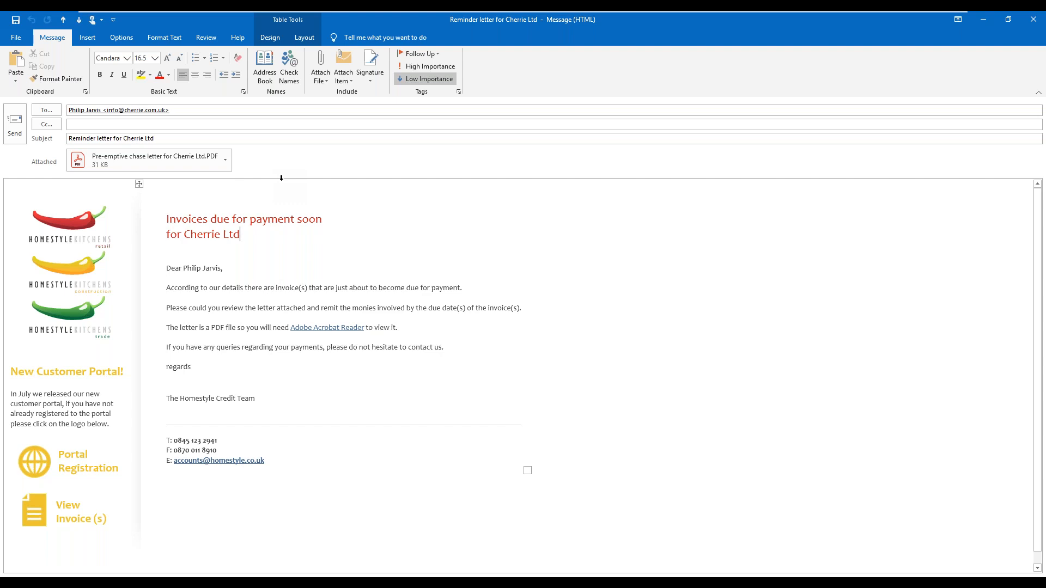
left_click(1033, 19)
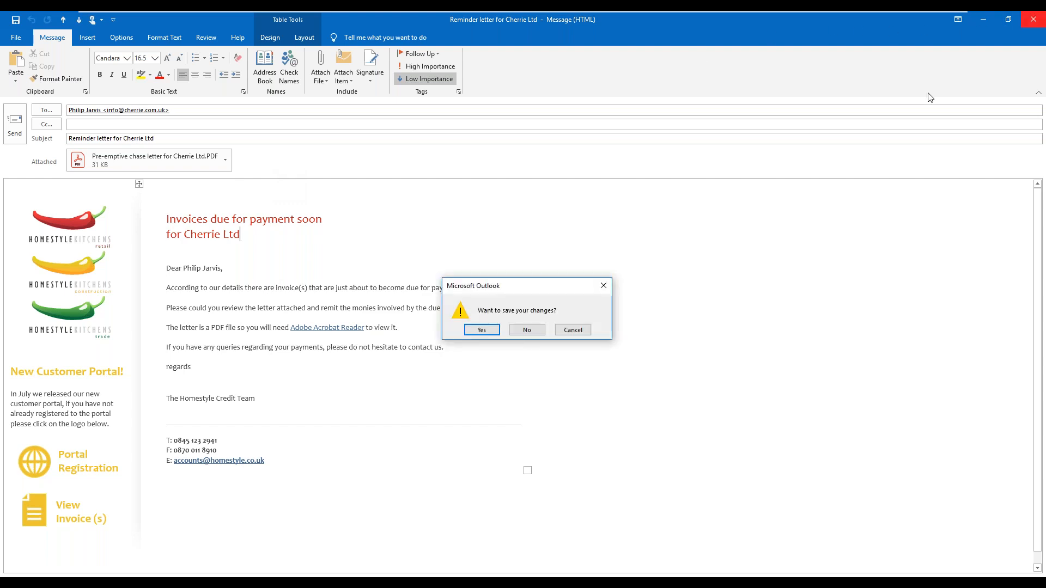
left_click(520, 330)
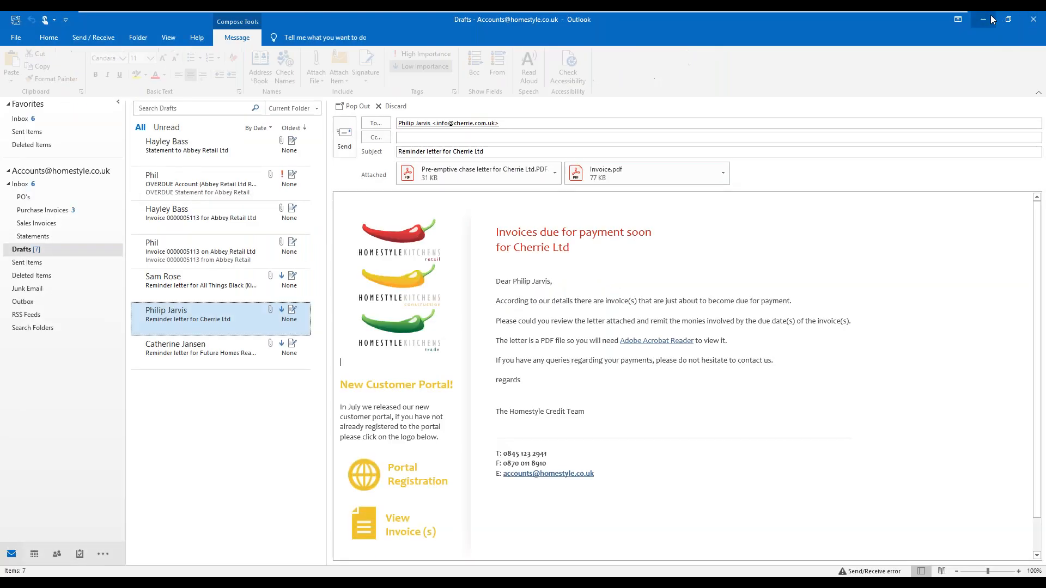
Return to Credit Hound and run the Chasing Letter 1 (Credit Card) rule for all the matching accounts.
left_click(991, 18)
left_click(515, 222)
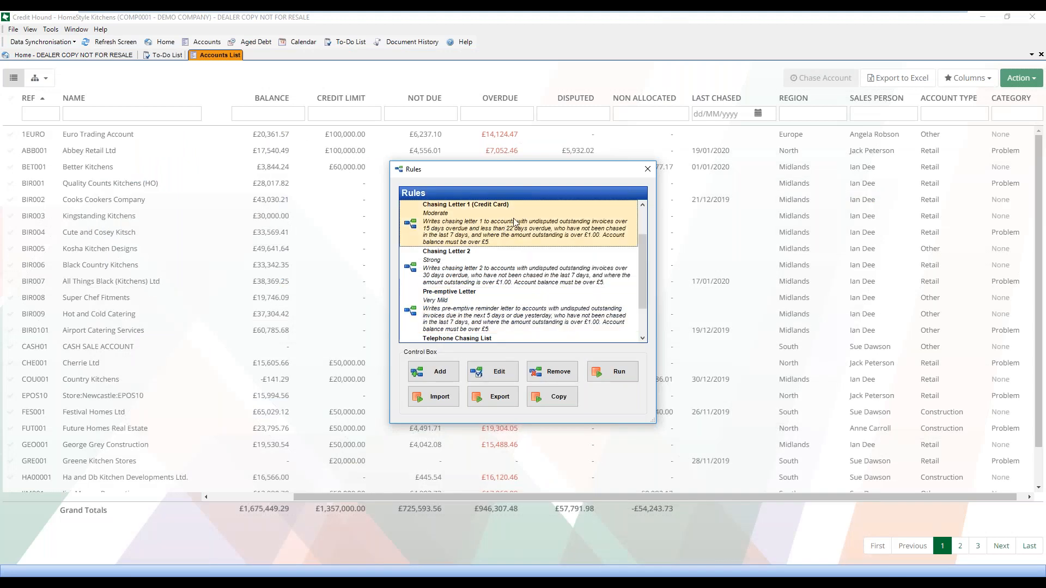
left_click(611, 370)
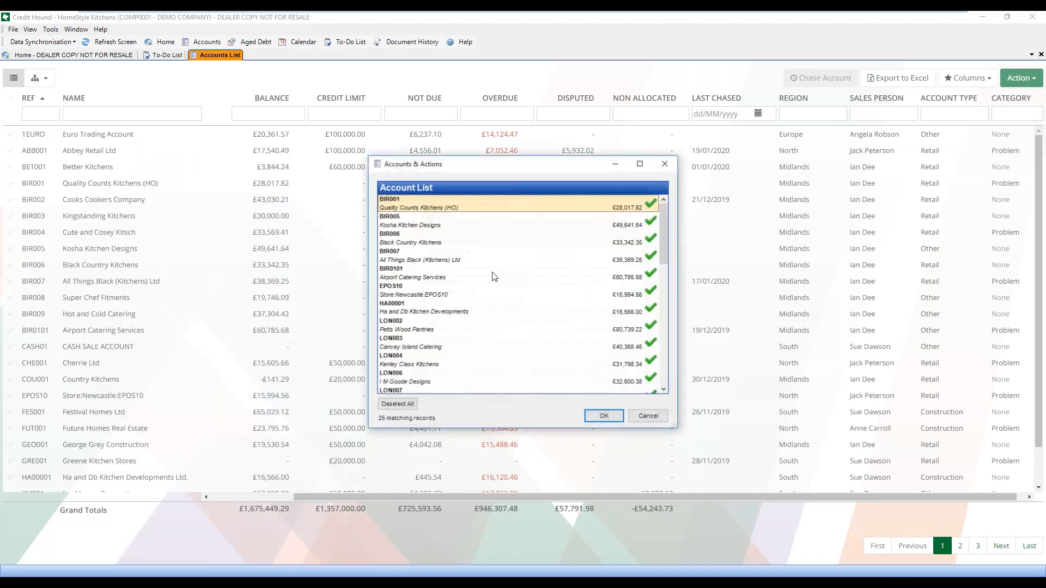
left_click(602, 416)
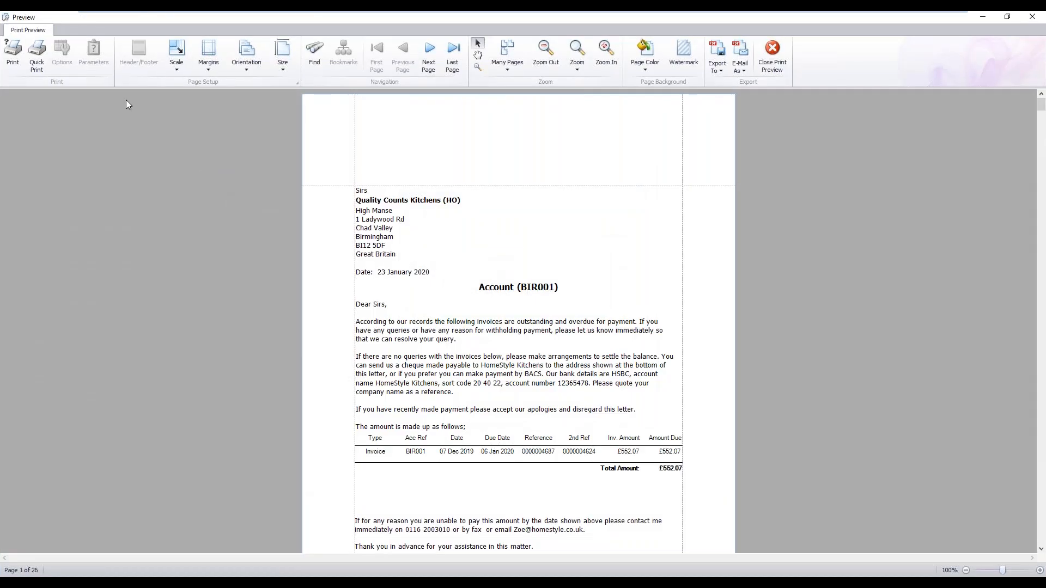
Print all the credit card chasing letters to Spindle Pro Auto, close the preview and acknowledge the rule's completion.
left_click(13, 53)
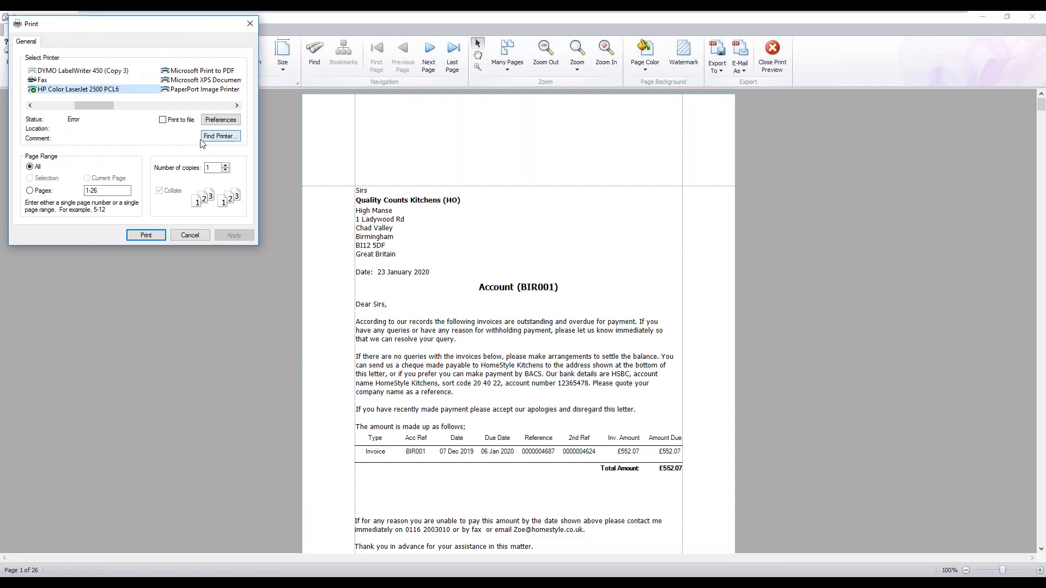
left_click(201, 106)
left_click(194, 90)
left_click(146, 235)
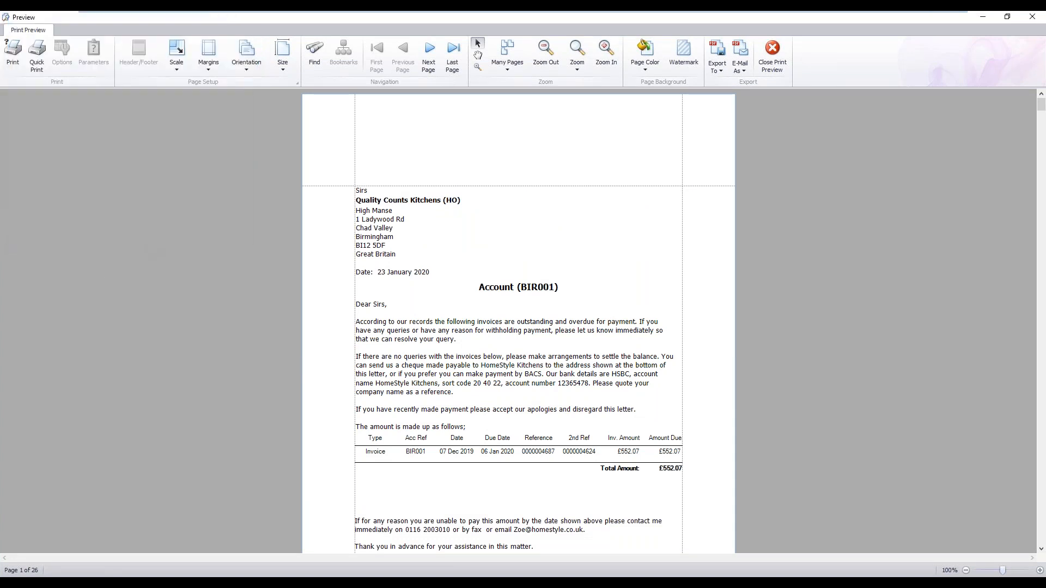
left_click(772, 55)
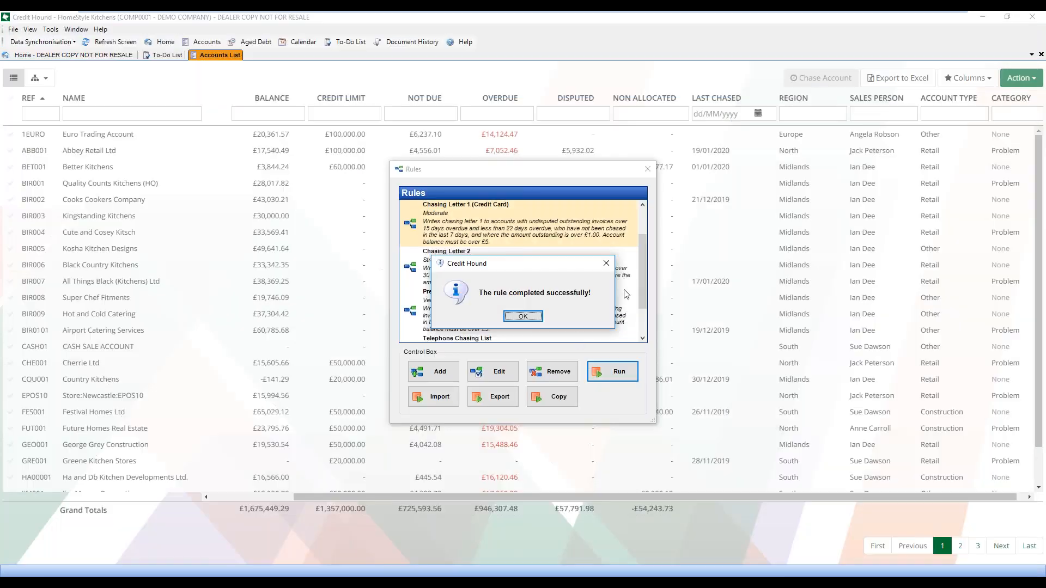
left_click(526, 323)
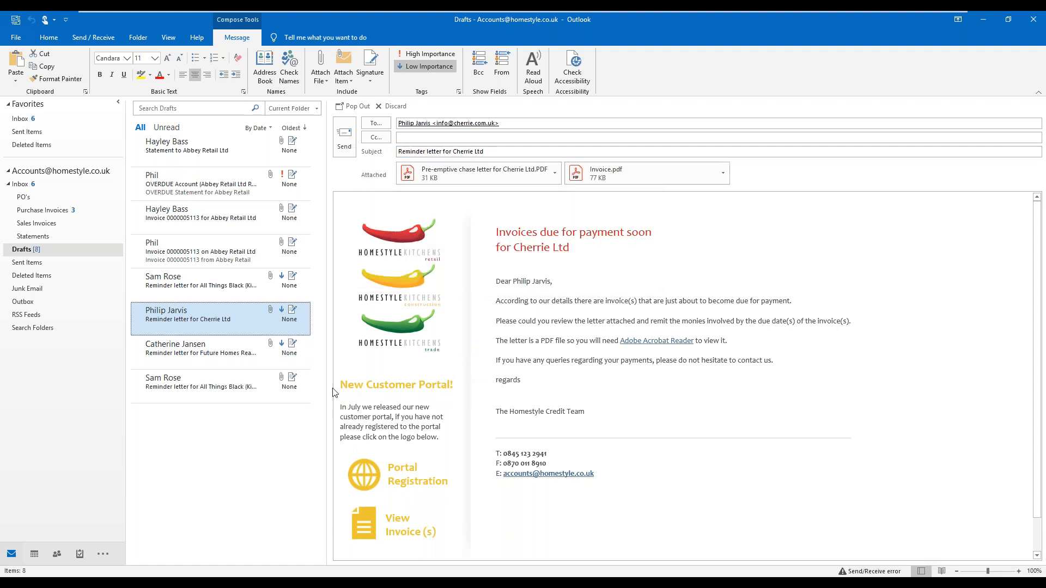
In Outlook's drafts, examine the reminder for Ha and Db Kitchen Developments Ltd. and its attached chasing letter.
left_click(244, 435)
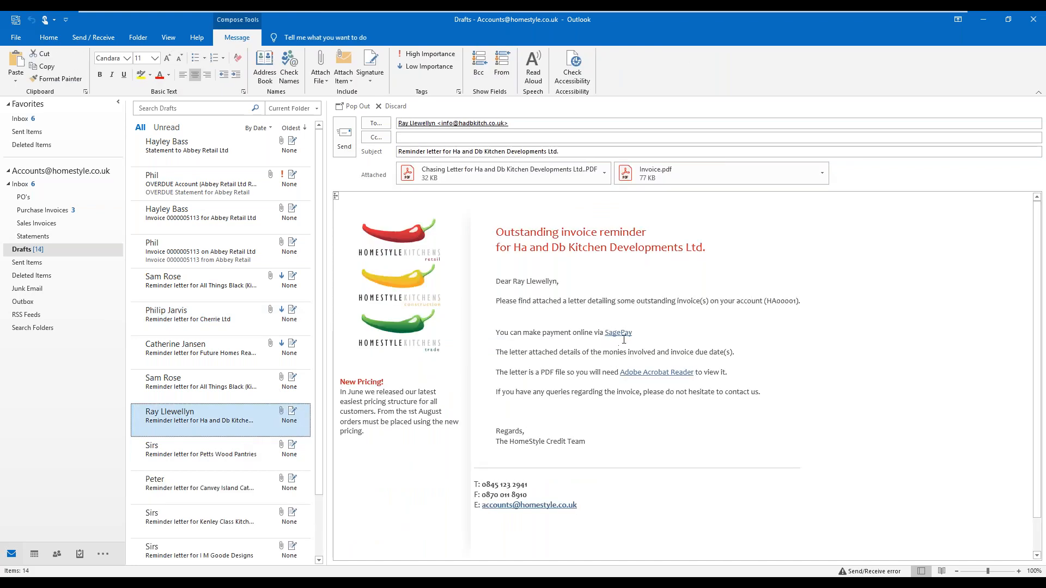
left_click(536, 169)
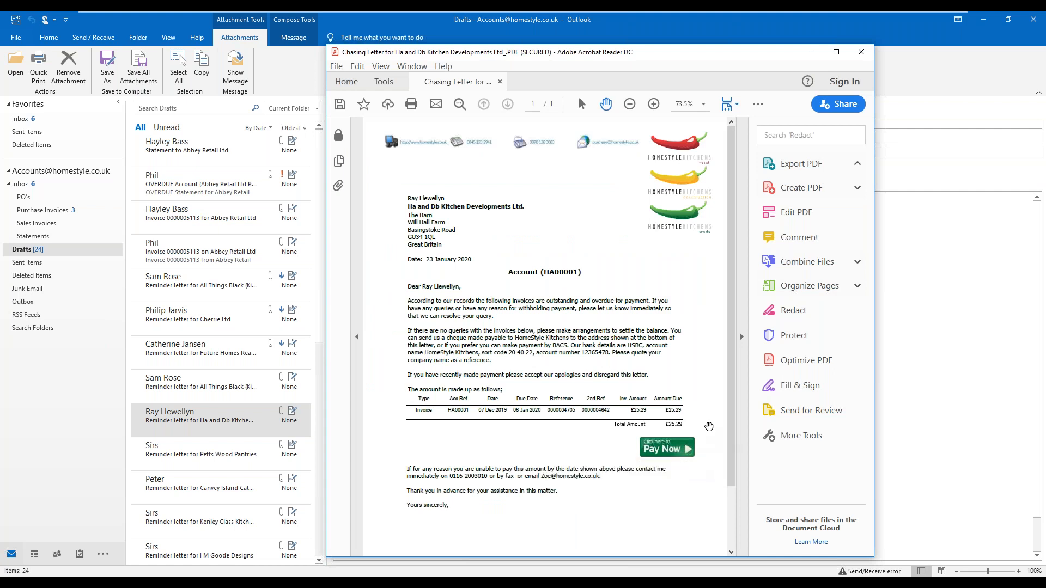
Close the chasing letter PDF, return to Credit Hound and open the Telephone Chasing List rule's configuration.
left_click(865, 51)
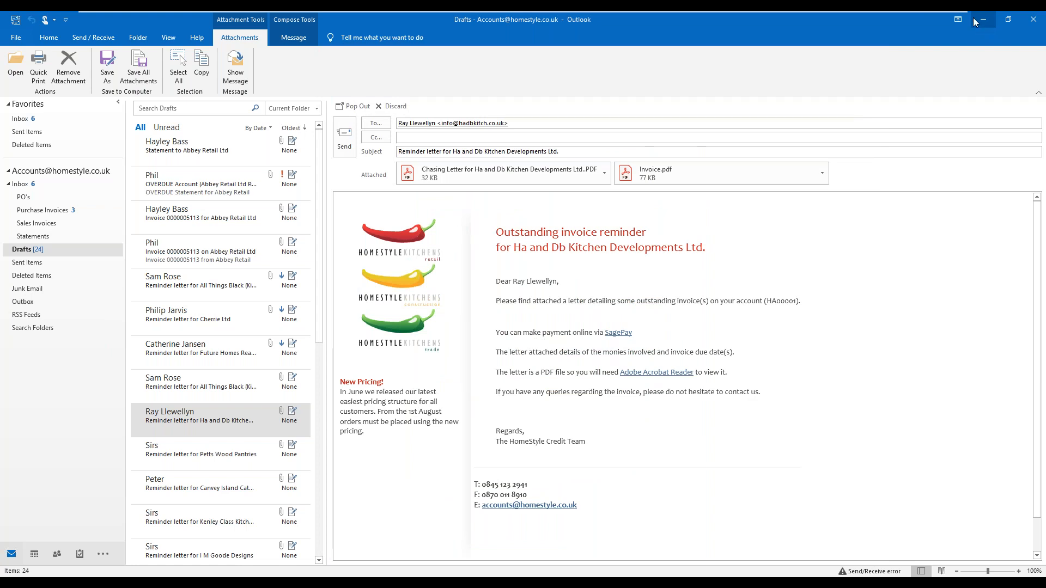
left_click(973, 18)
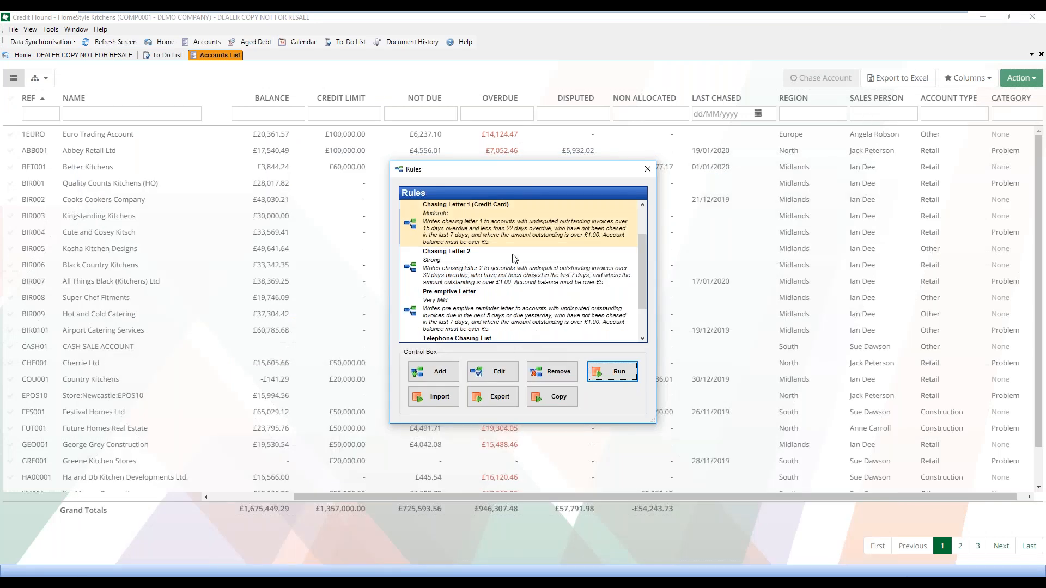
left_click(501, 266)
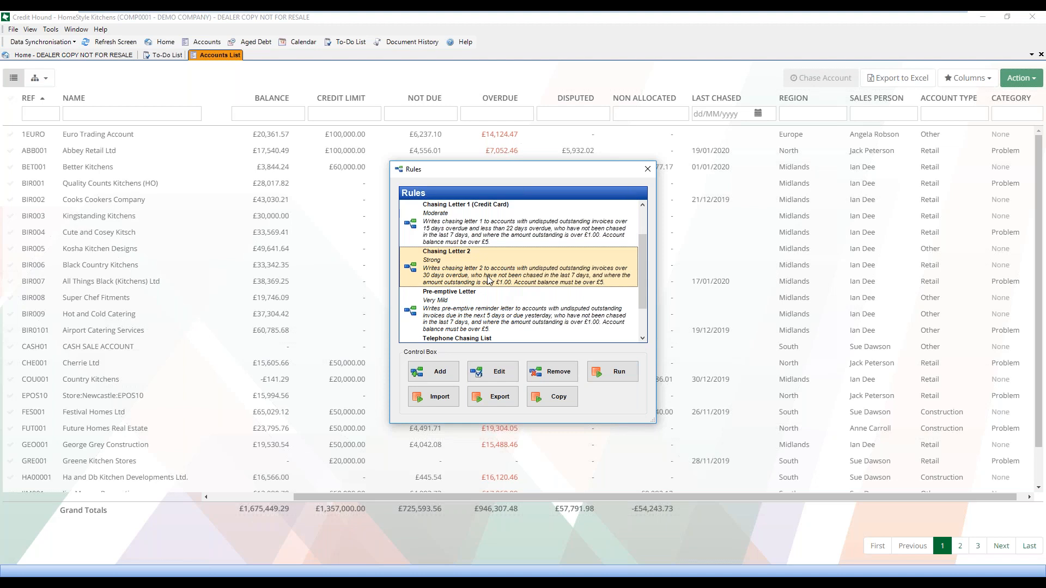
scroll(488, 280, "down", 1)
left_click(442, 320)
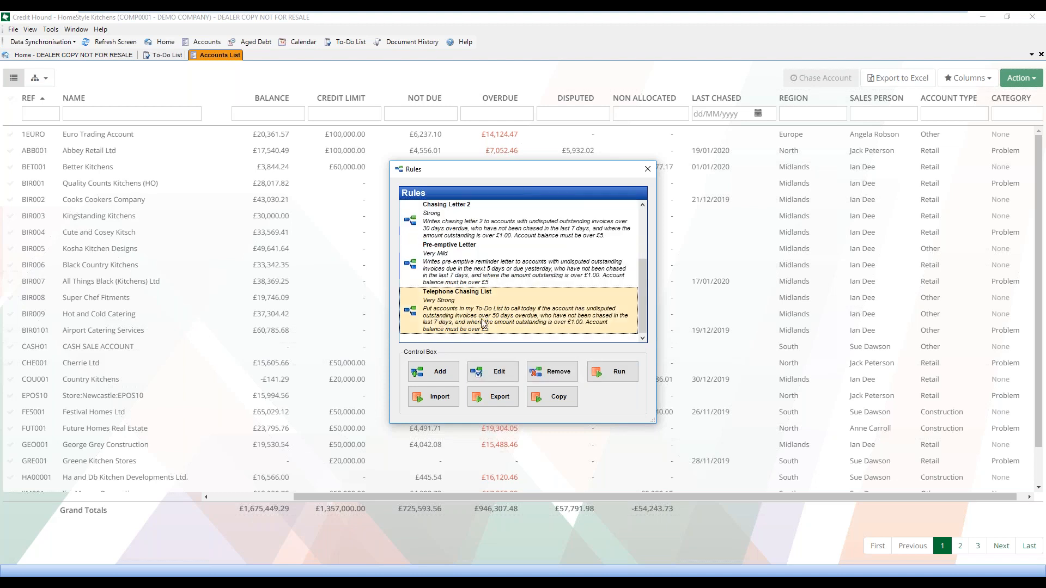
left_click(497, 371)
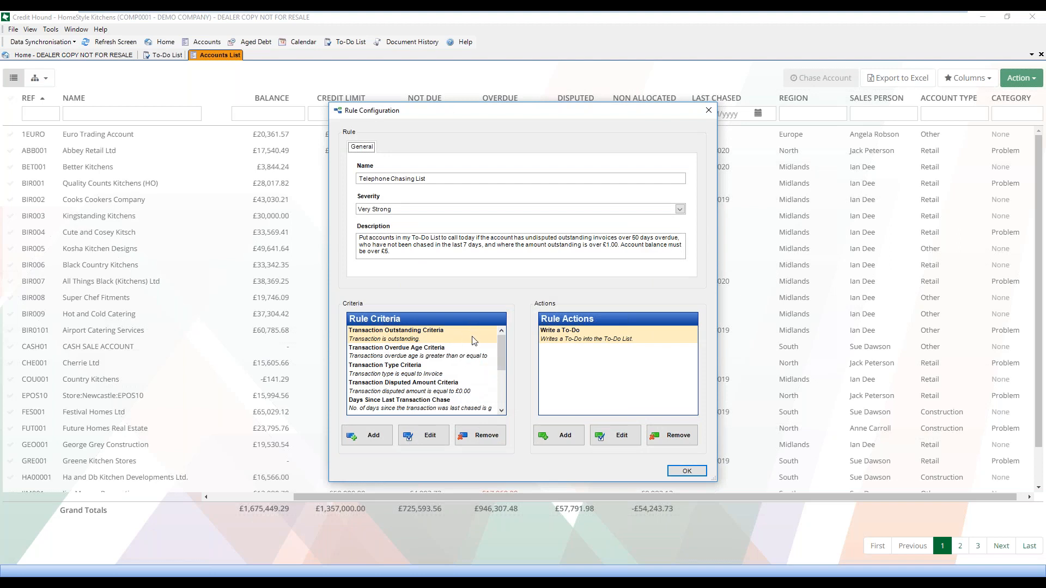
Review the actions available for the Telephone Chasing List rule, then close the rules without adding one.
left_click(554, 438)
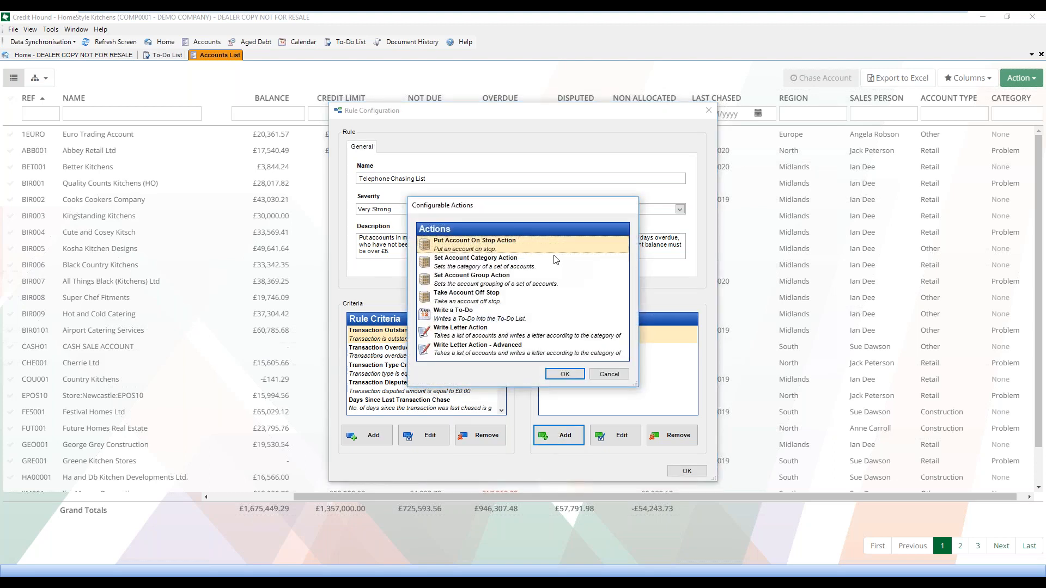
left_click(446, 314)
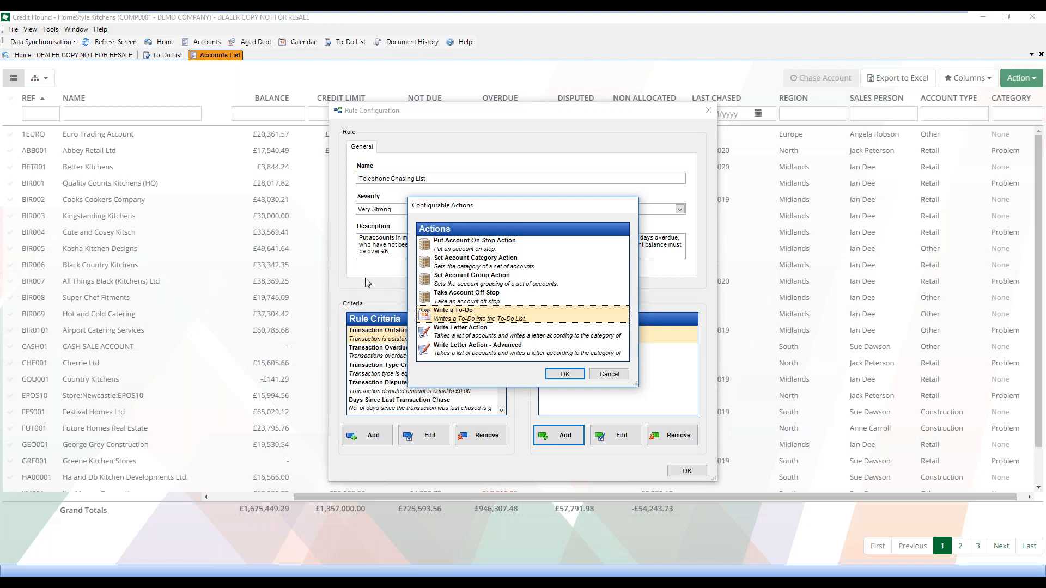
left_click(478, 267)
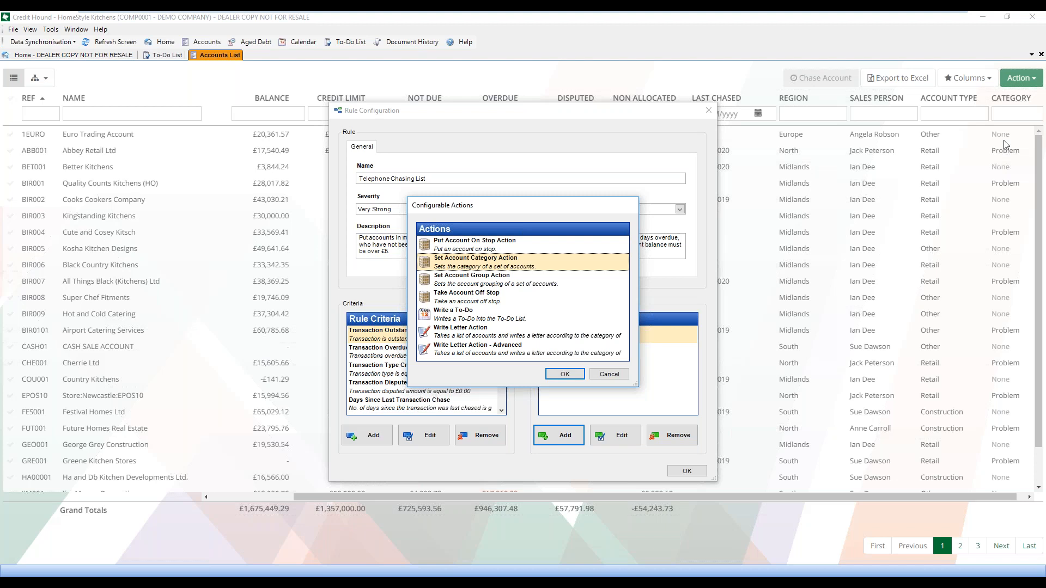
left_click(618, 374)
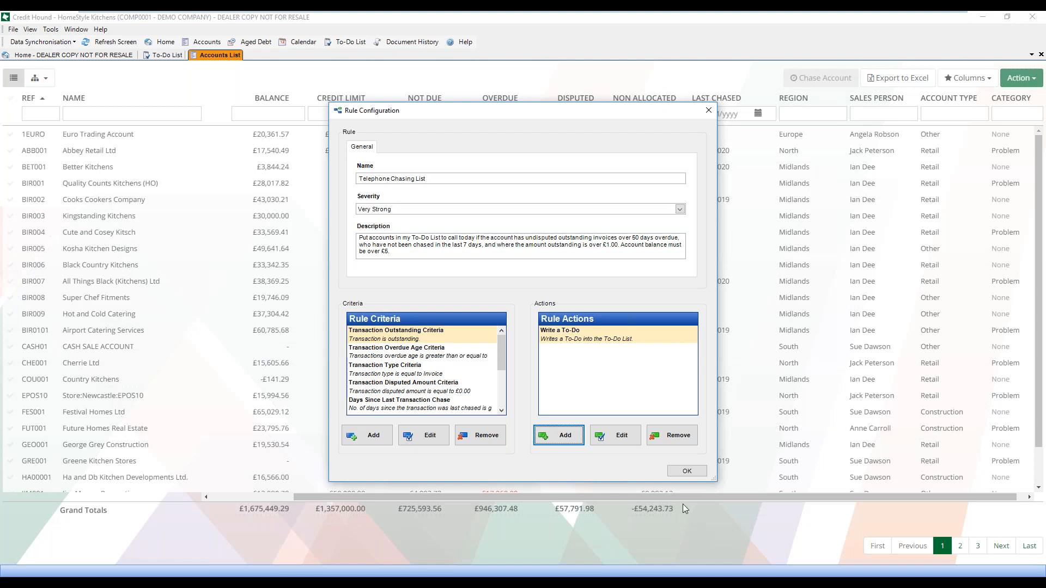
left_click(685, 472)
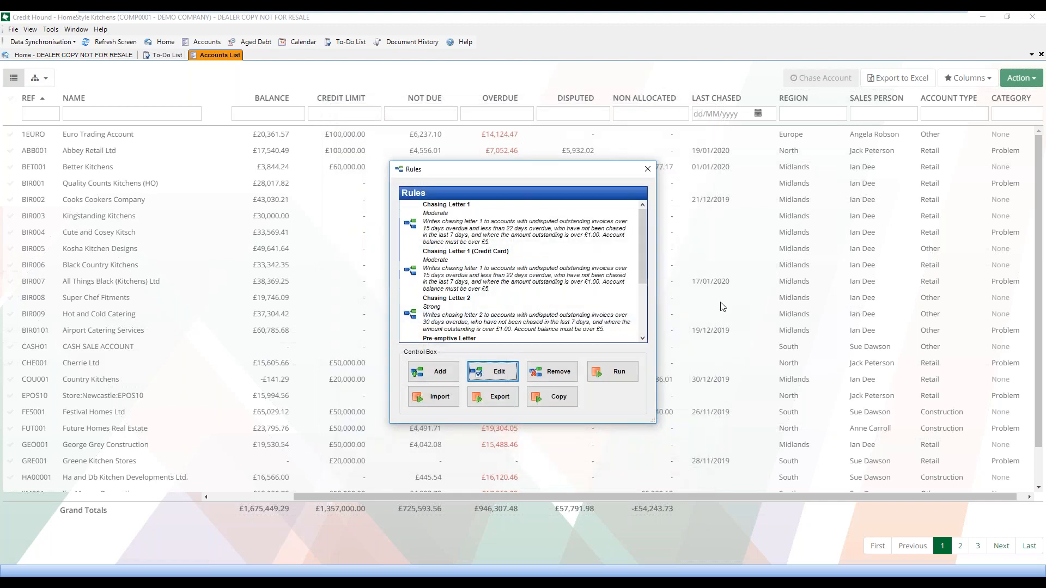
left_click(647, 169)
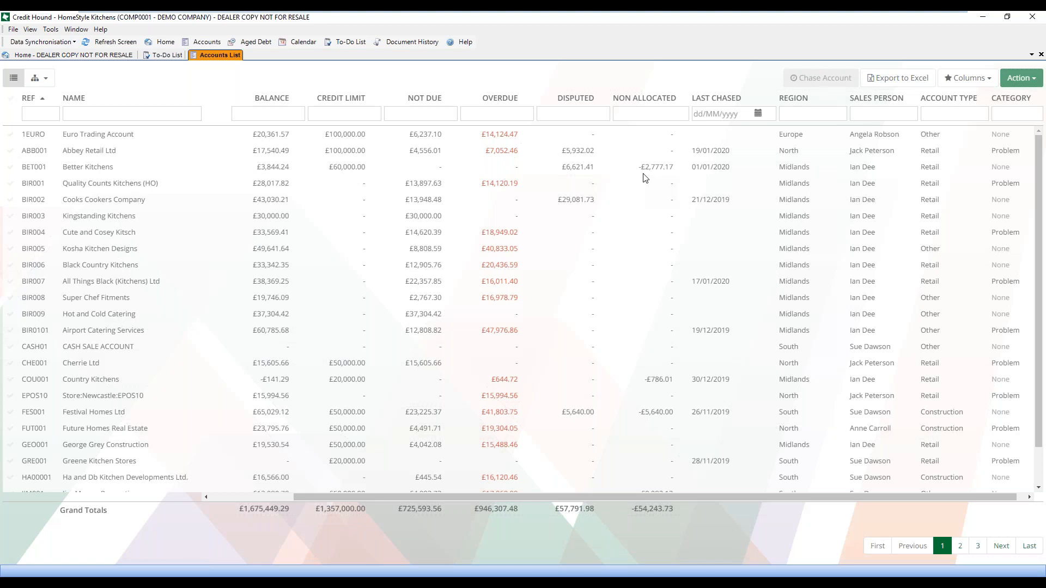
left_click(164, 55)
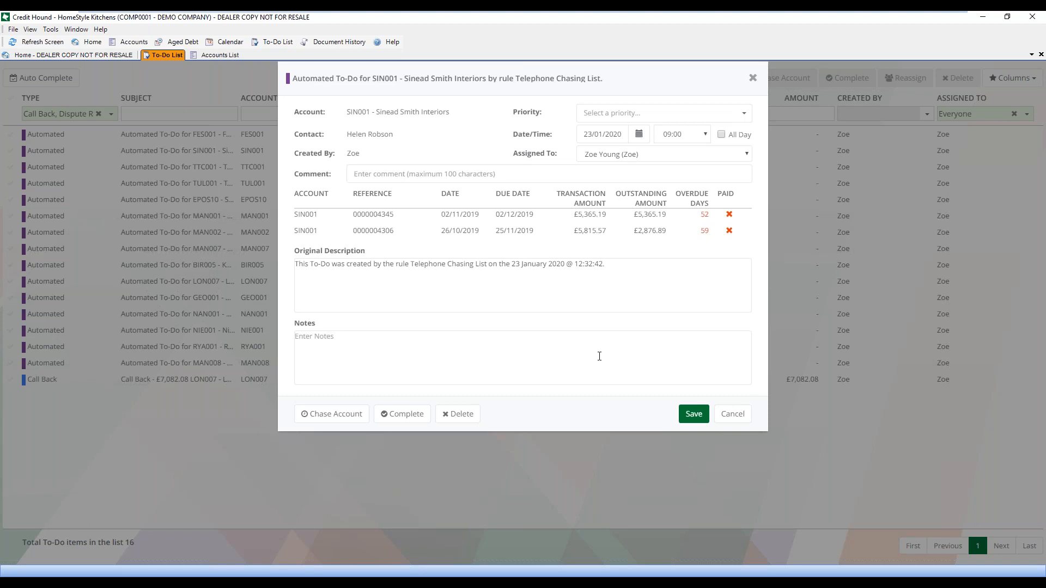
left_click(743, 113)
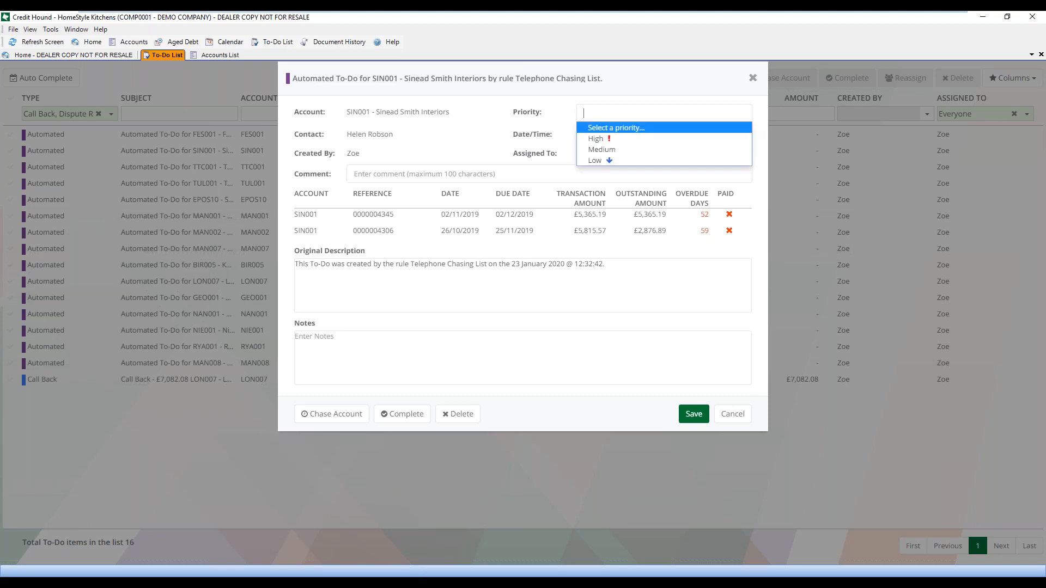
left_click(681, 140)
left_click(508, 174)
type("Call after")
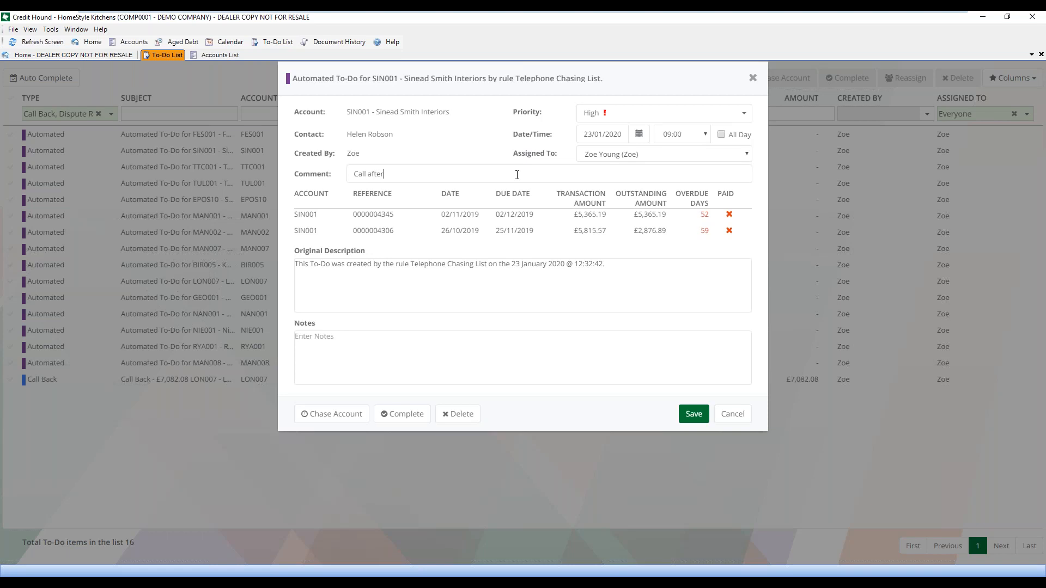
type(" 4pm")
left_click(694, 415)
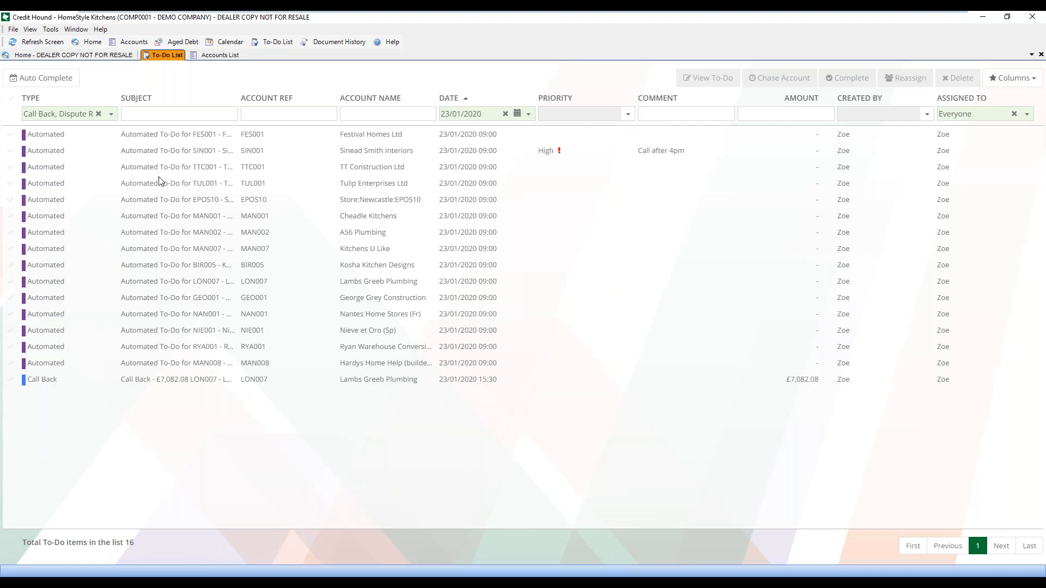
Filter the To-Do List to a colleague's assigned items, then switch the filter to the creator's own items.
left_click(15, 155)
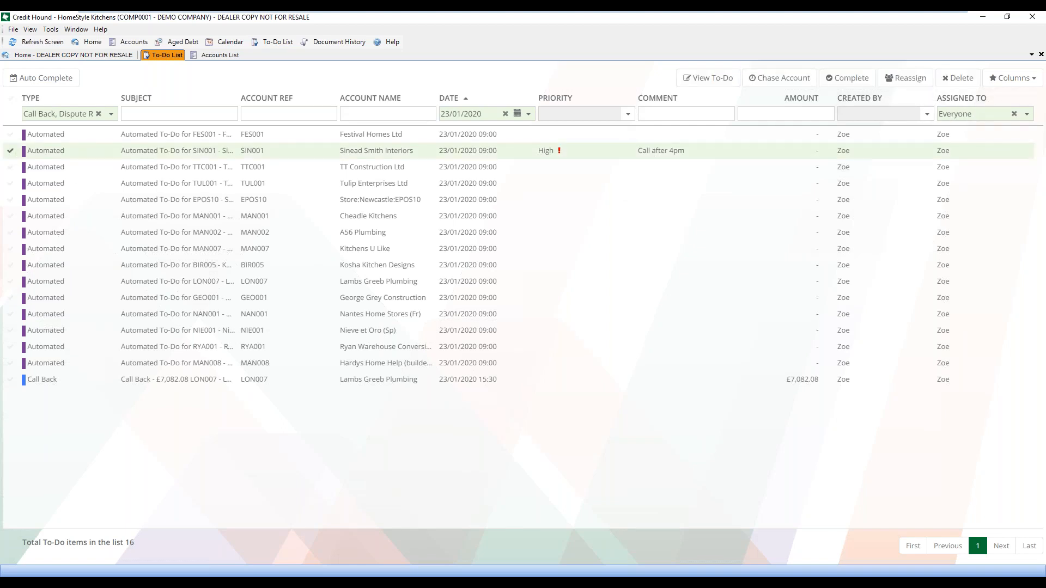
left_click(1026, 114)
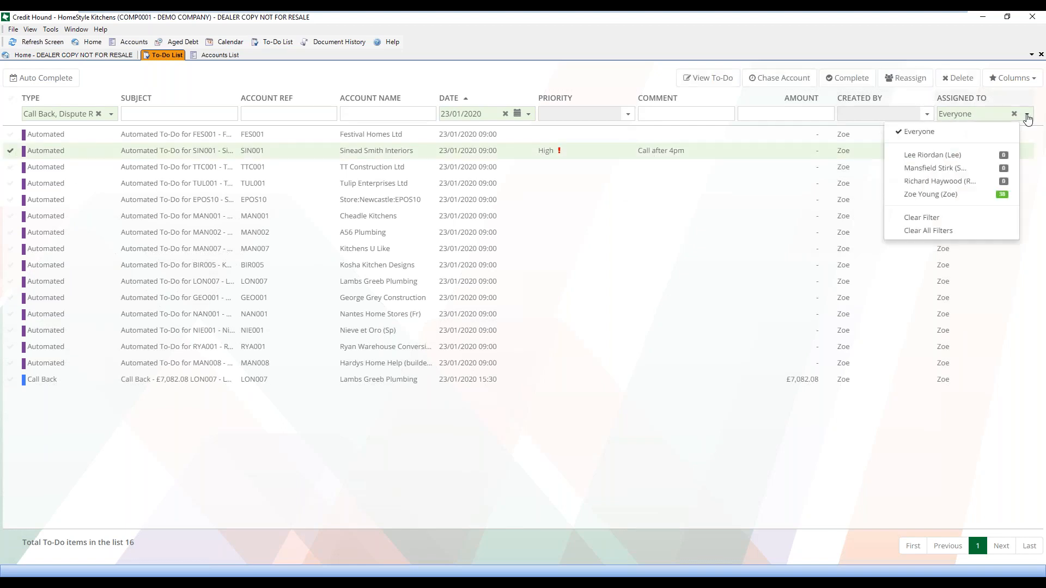
left_click(949, 186)
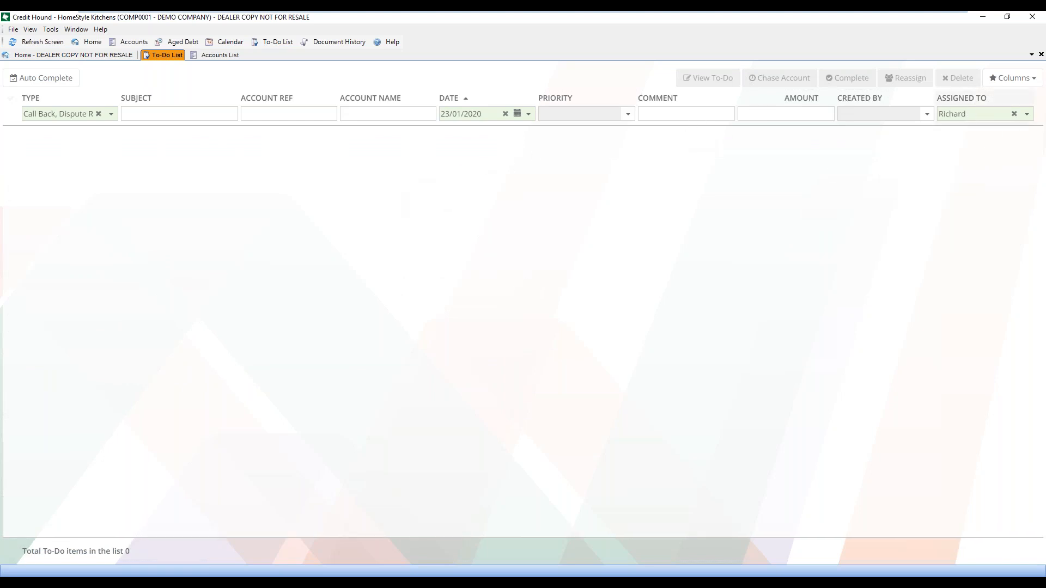
left_click(1018, 114)
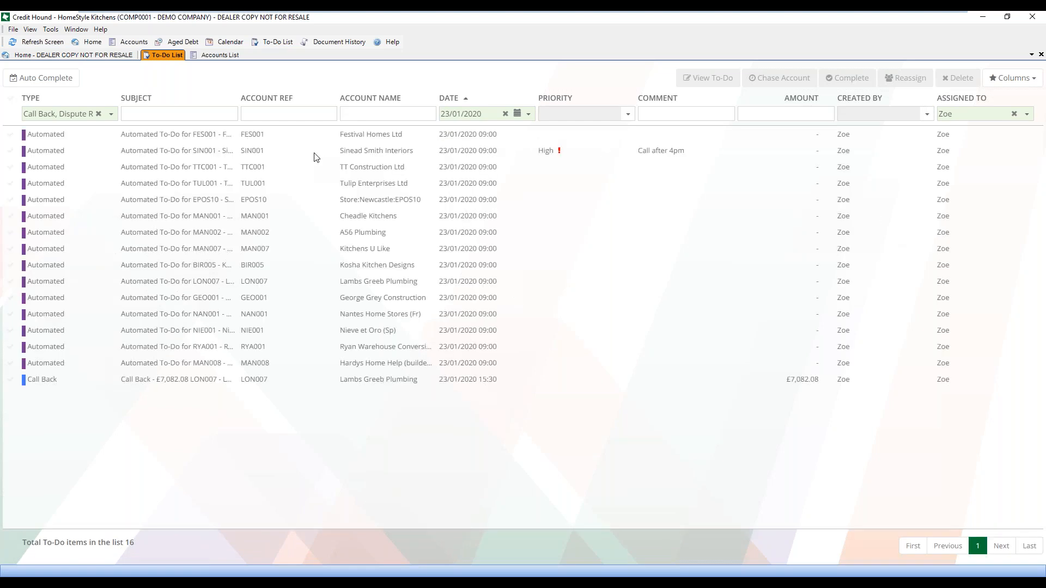
Open the chasing account screen from the Festival Homes Ltd (FES001) to-do and enlarge the transaction history pane.
double_click(177, 135)
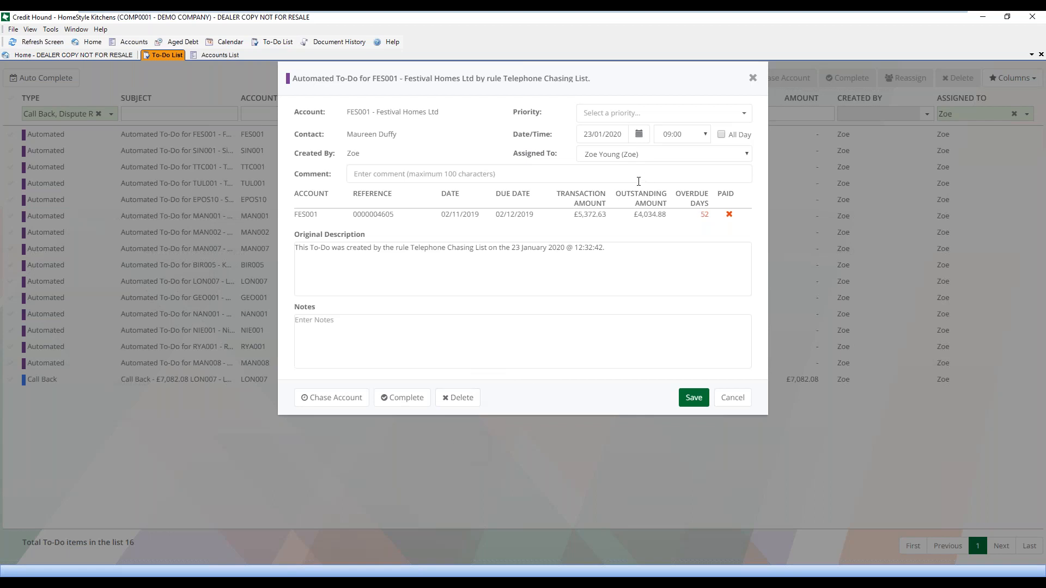
left_click(307, 401)
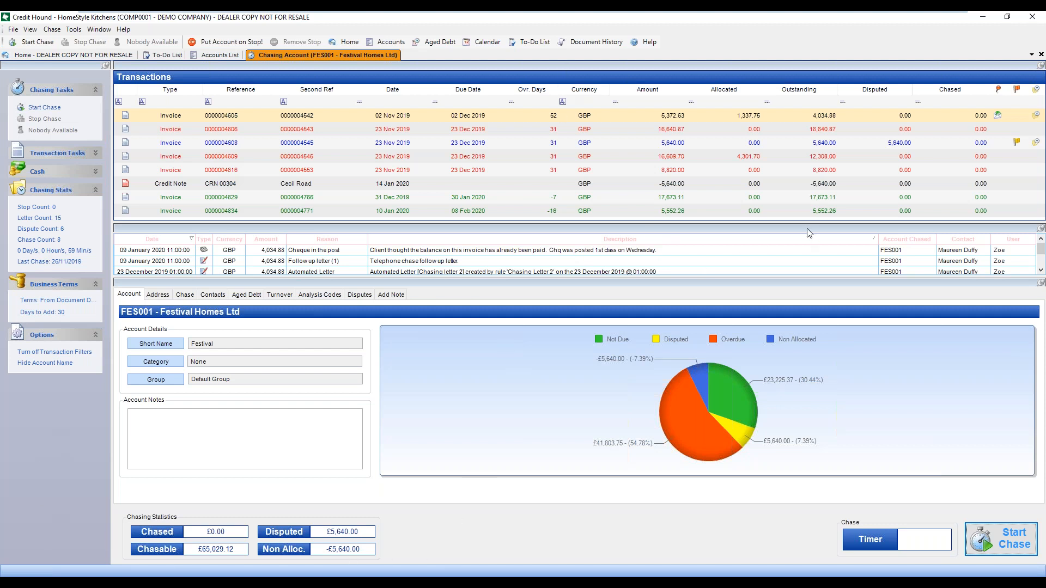
left_click_drag(707, 277, 707, 303)
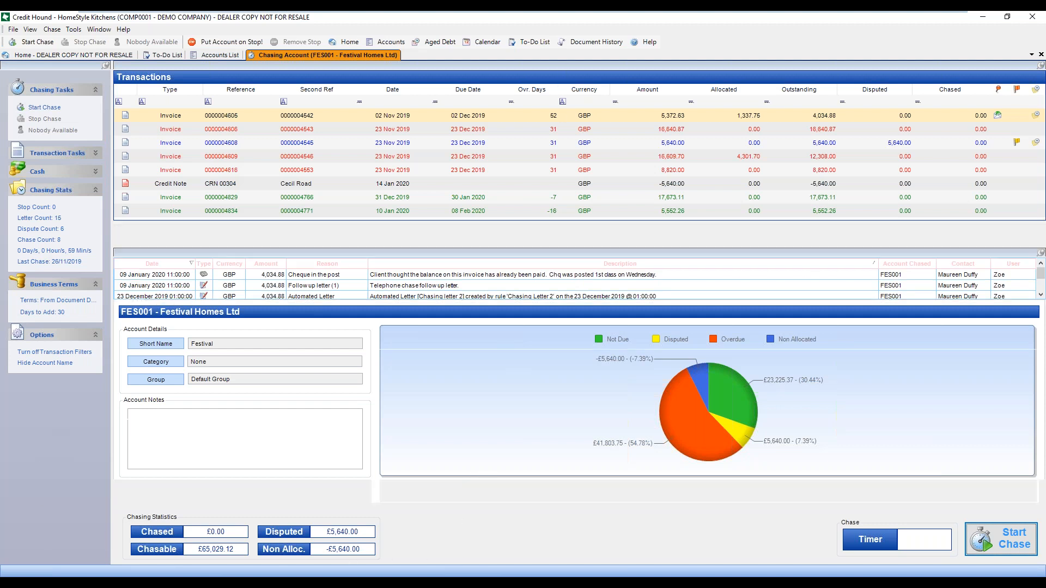
left_click_drag(685, 248, 681, 225)
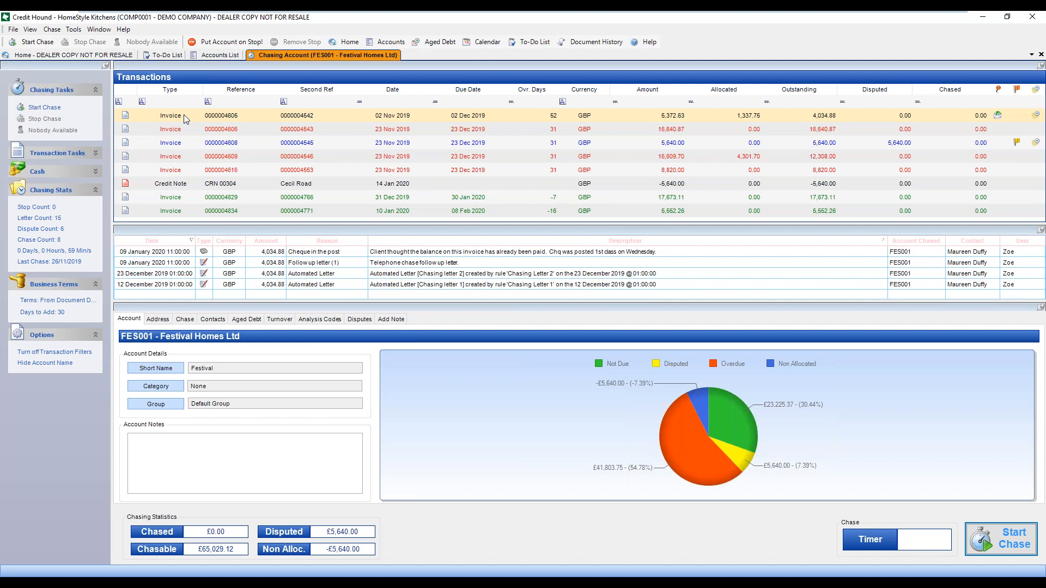
Examine the chase history, existing promise and dispute flag on the Festival Homes Ltd invoices.
left_click(395, 114)
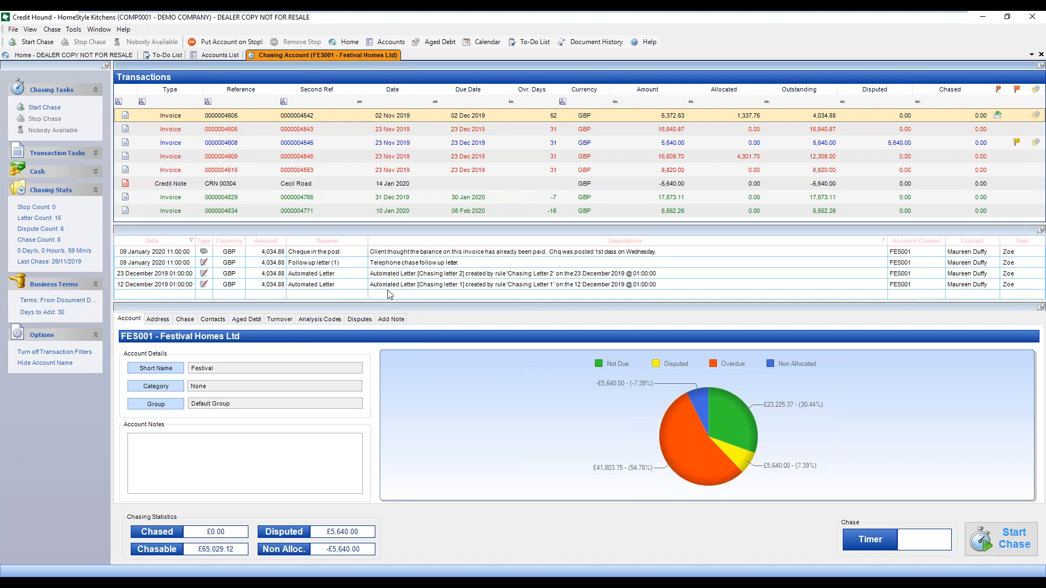
left_click(409, 131)
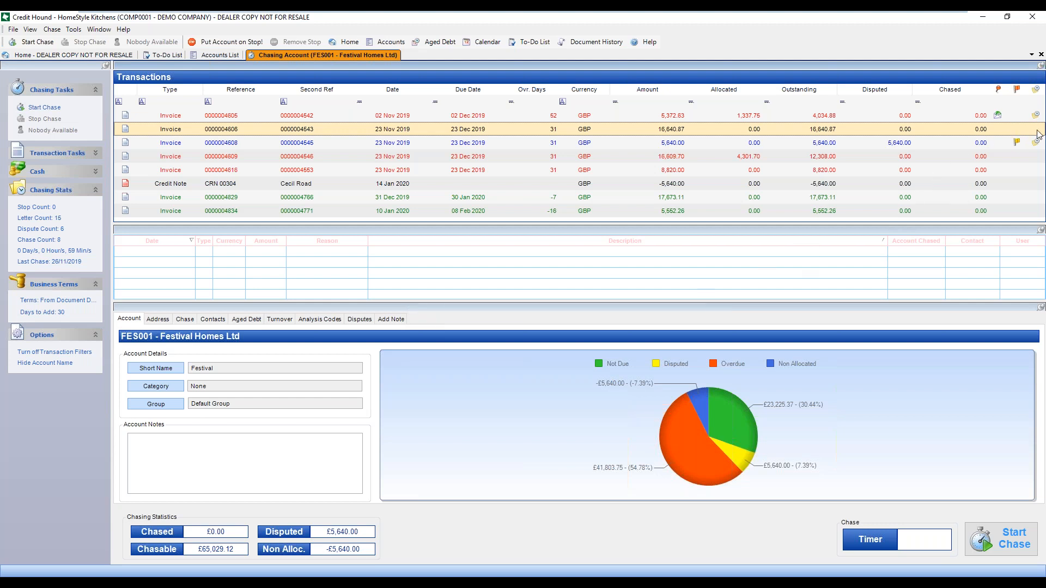
mouse_move(998, 117)
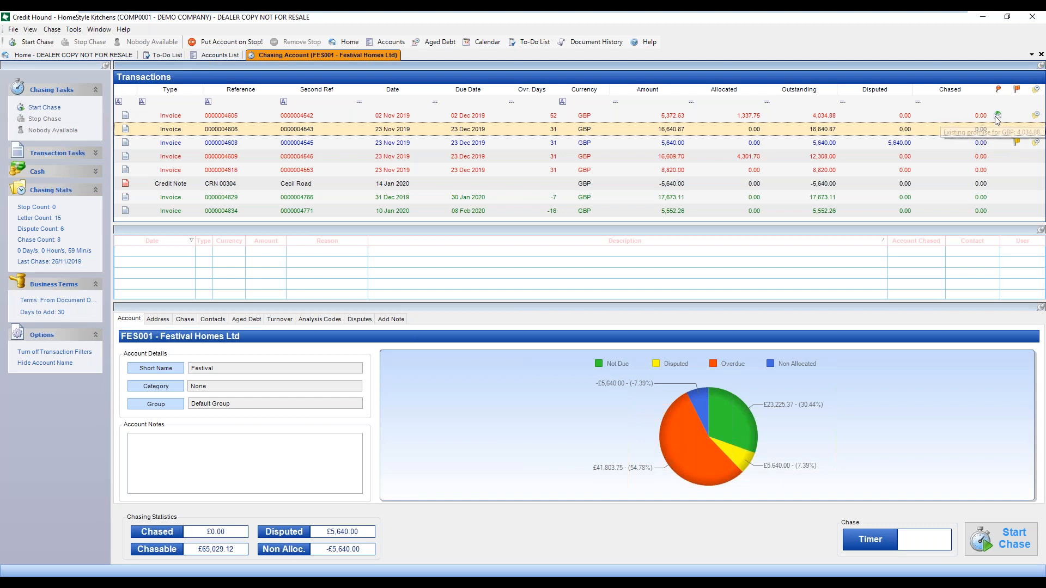
left_click(998, 116)
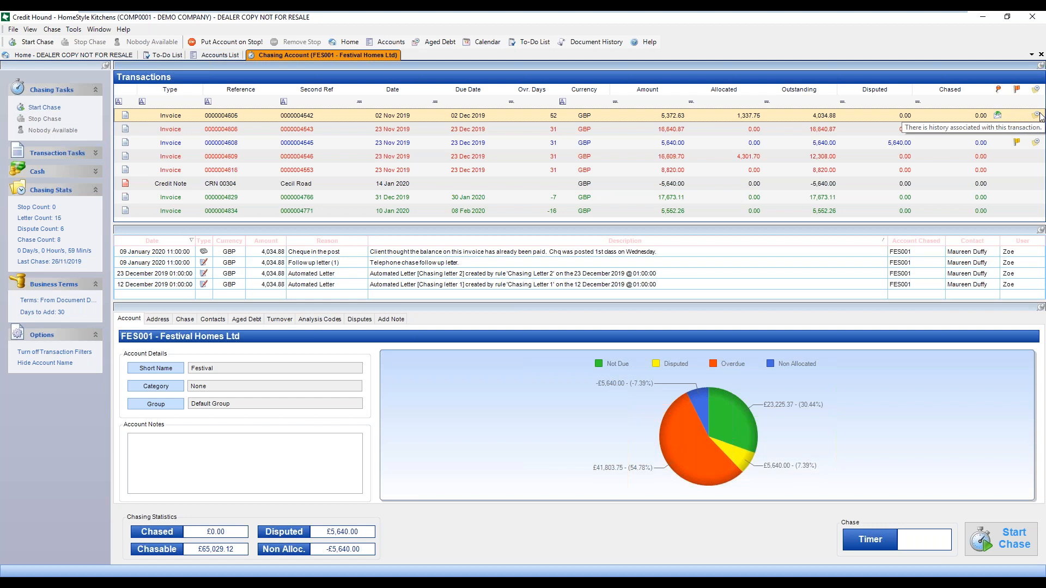
mouse_move(1016, 144)
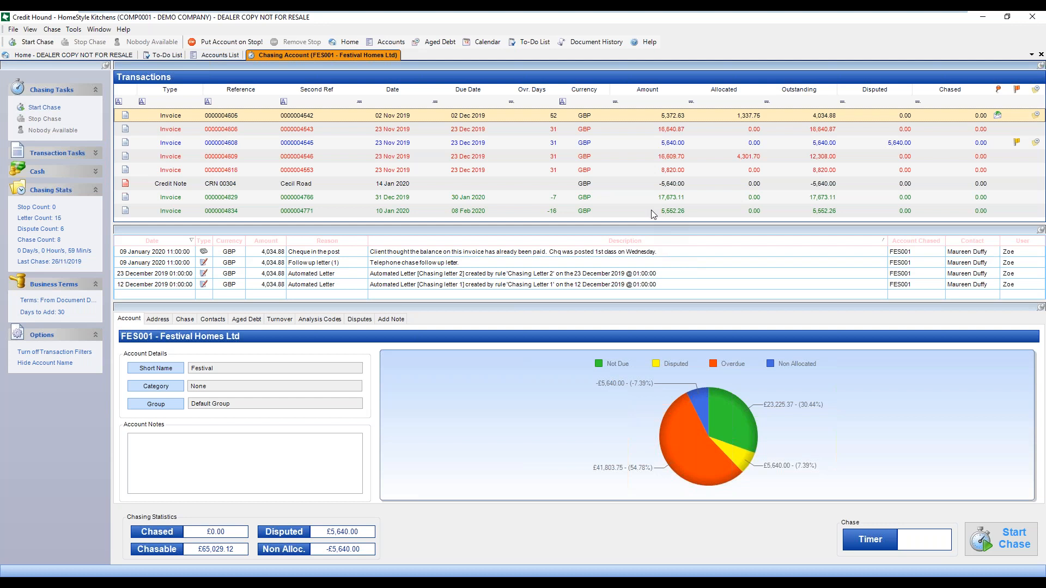
Select the £16,640.87 invoice and add the account note "Only call after 2pm Mon - Weds" to Festival Homes Ltd.
left_click(659, 129)
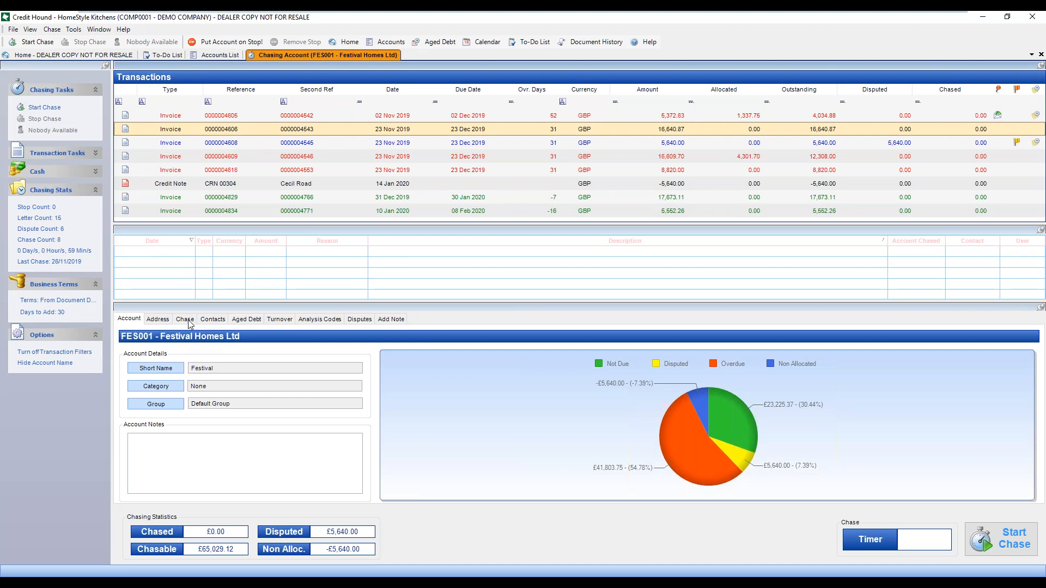
left_click(156, 457)
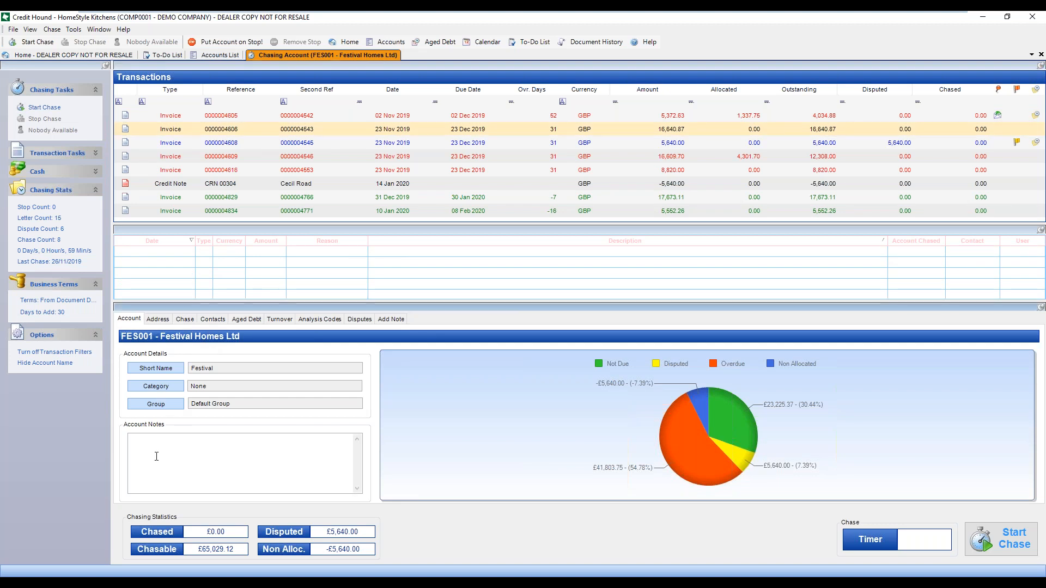
type("Only call after 2pm Mp")
key("BackSpace")
type("on - Weds")
Start the Festival Homes Ltd chase, keeping its outstanding to-dos, and enter the note "Add notes" with the reason Copy Invoice.
left_click(185, 319)
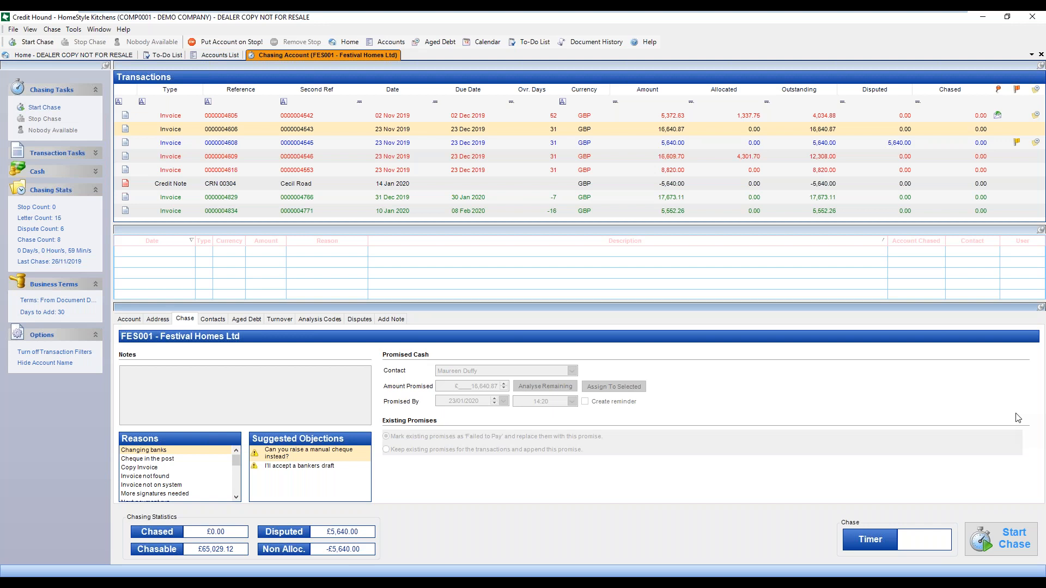
left_click(1004, 543)
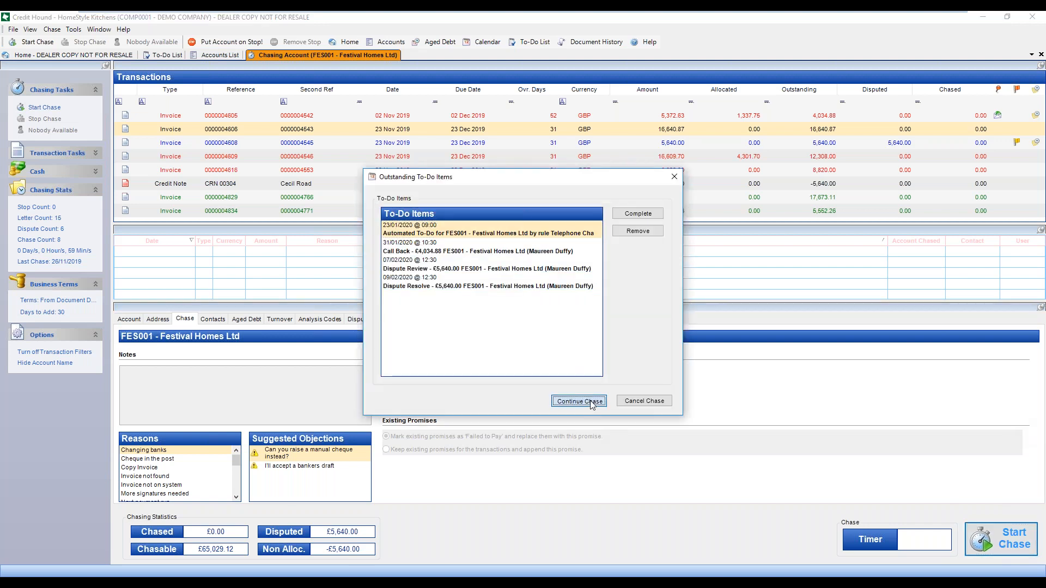
left_click(591, 402)
left_click(225, 384)
type("Add notes")
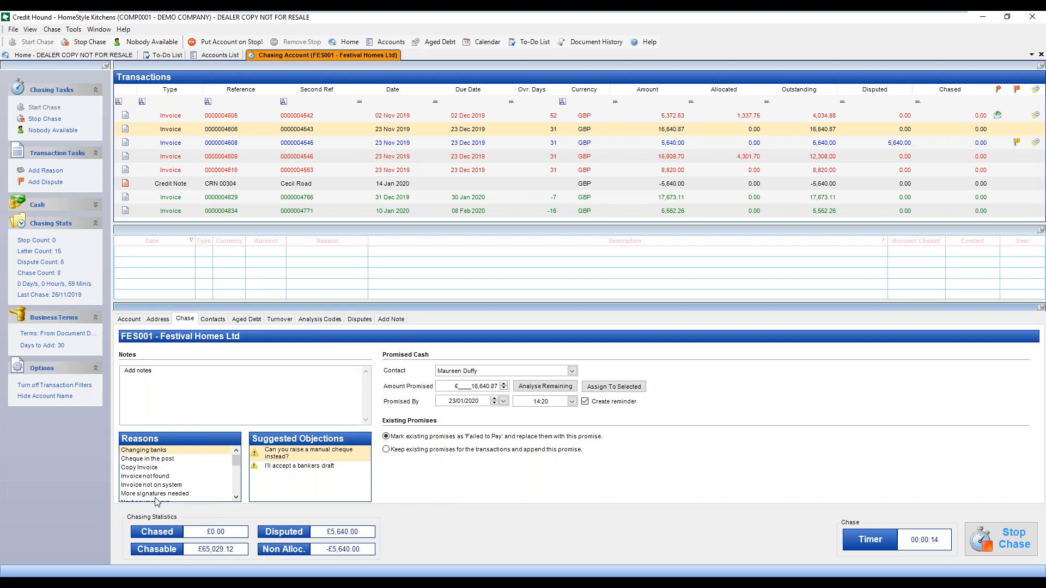
left_click(155, 469)
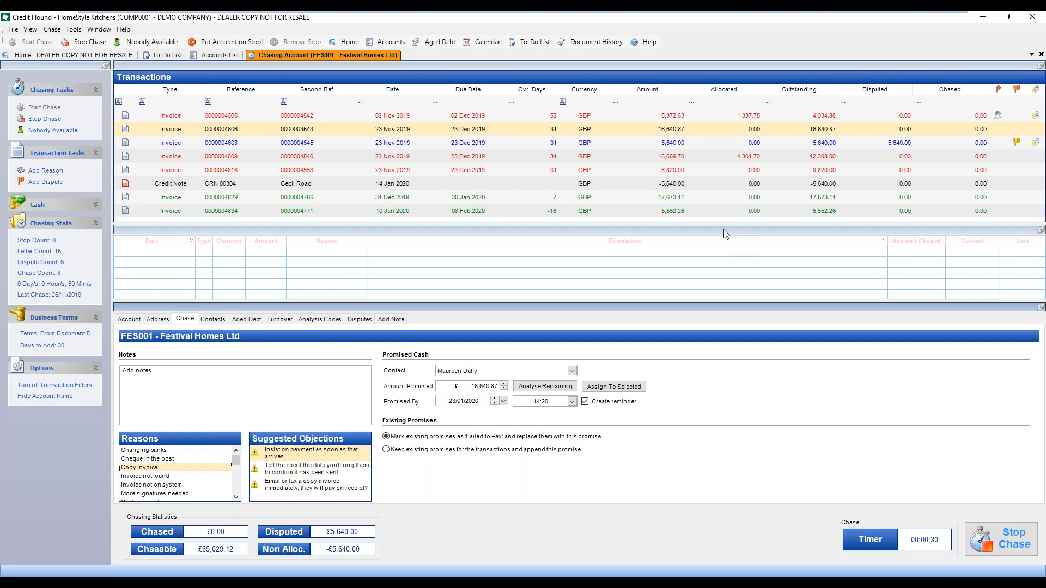
Try adding the £12,308.00 and £8,820.00 invoices to the promise with £15,000.00 promised, returning to the £16,640.87 invoice alone.
left_click(864, 158, "ctrl")
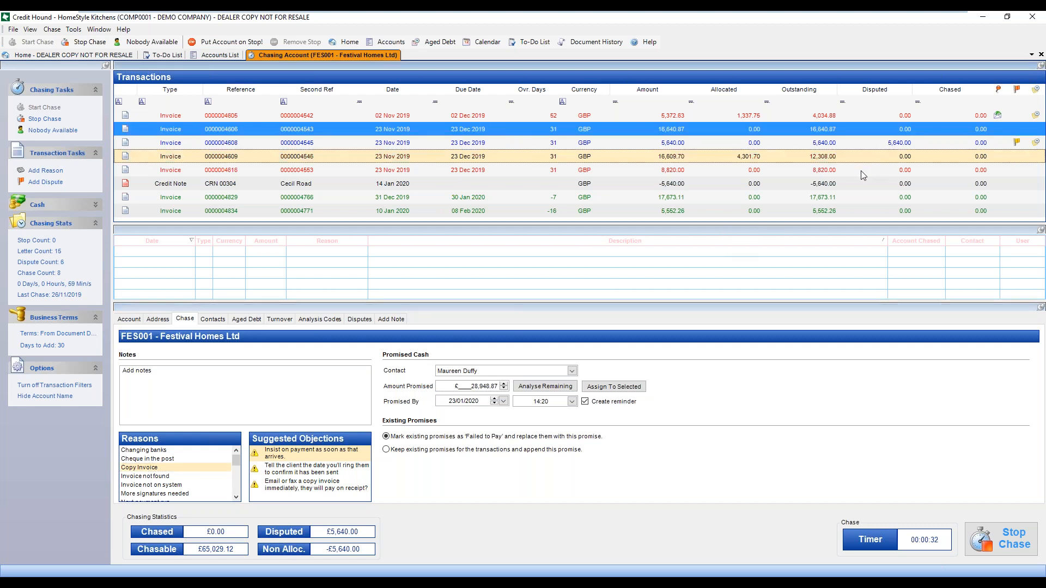
left_click(863, 171, "ctrl")
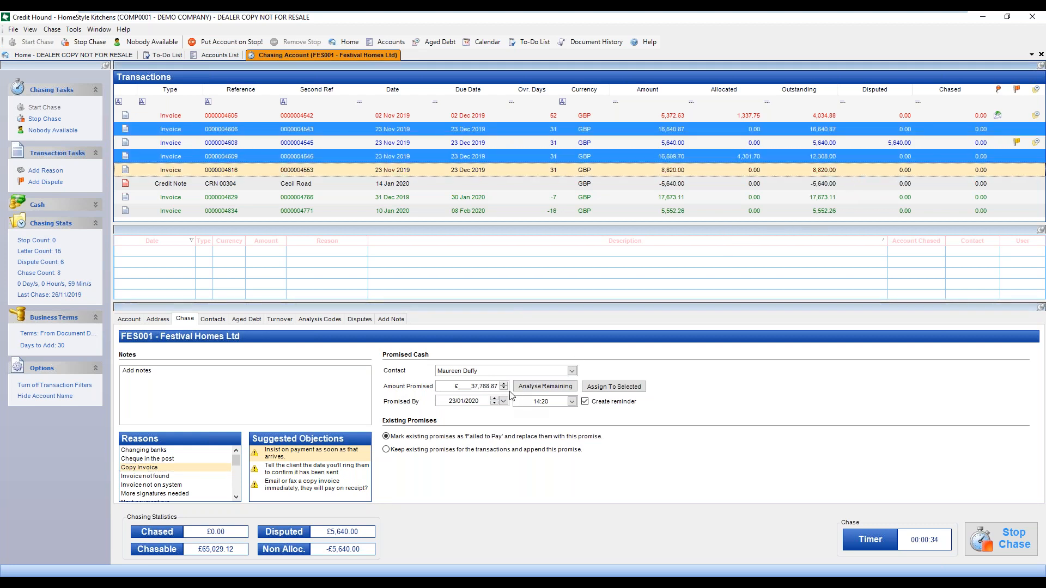
left_click_drag(464, 387, 503, 388)
type("150000.__")
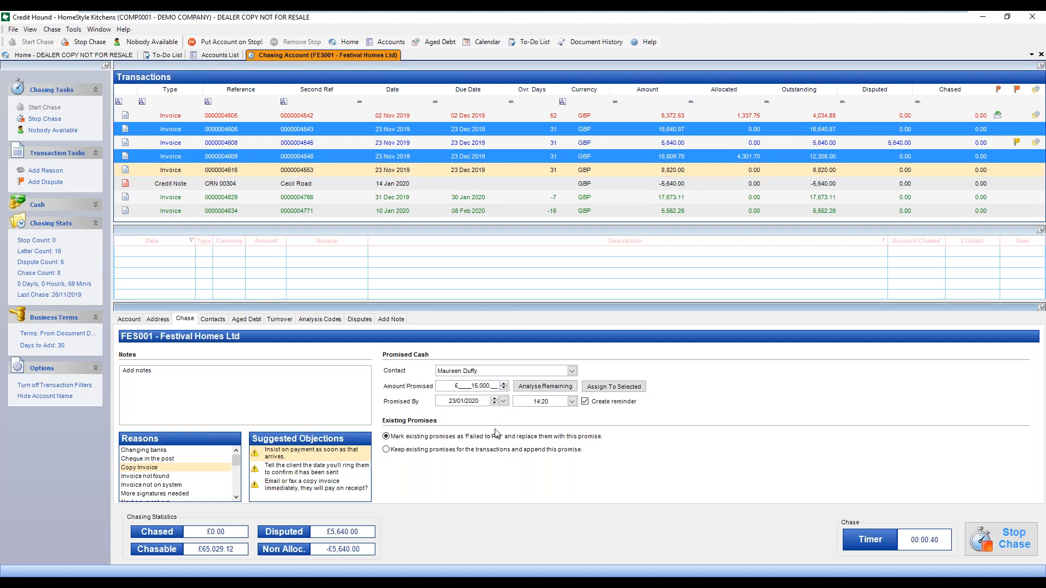
left_click(497, 434)
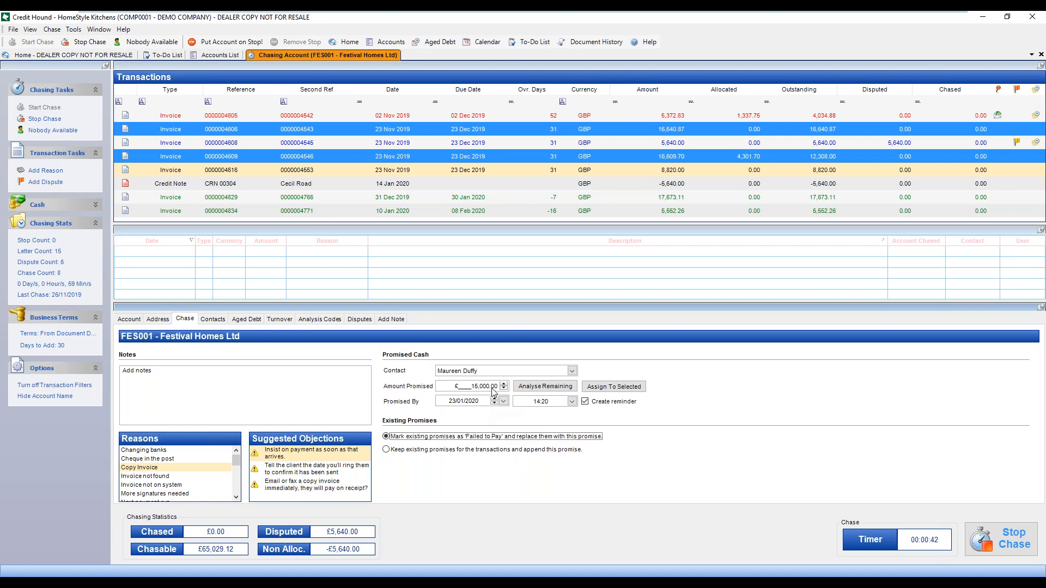
left_click(598, 136)
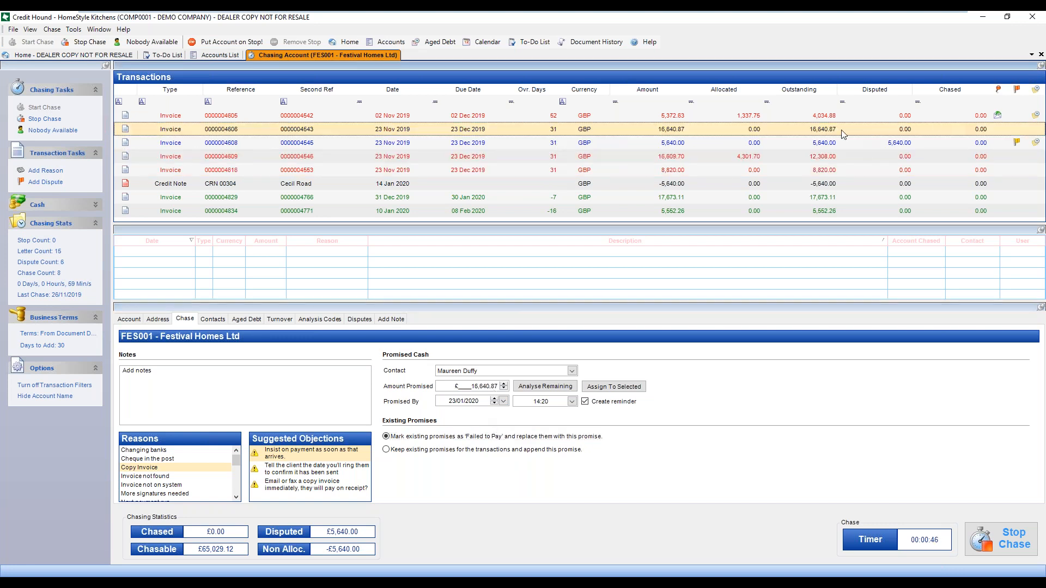
Set the promise for the £16,640.87 invoice to 30/01/2020 at 10:30.
left_click(504, 401)
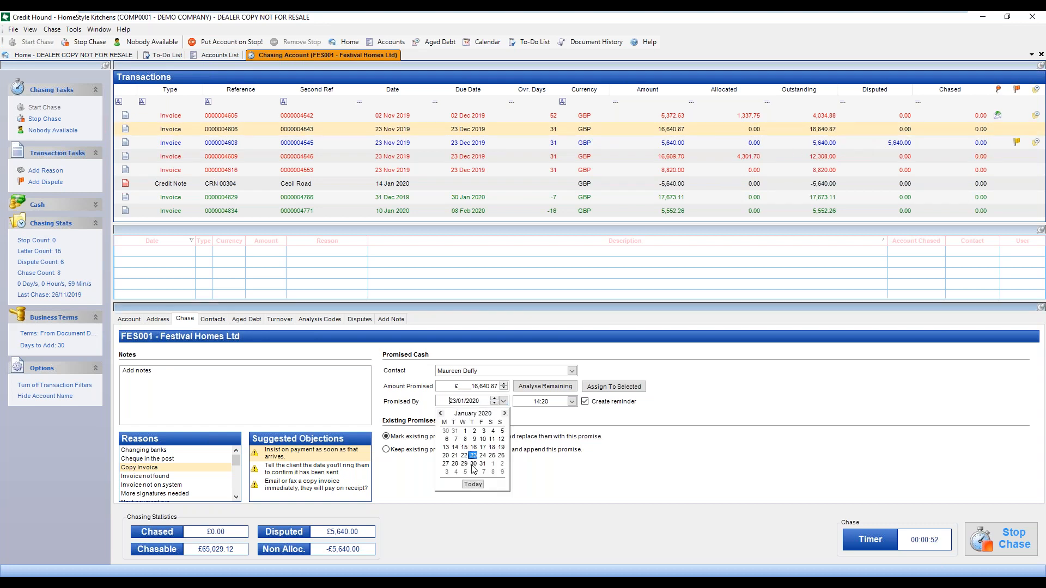
left_click(472, 464)
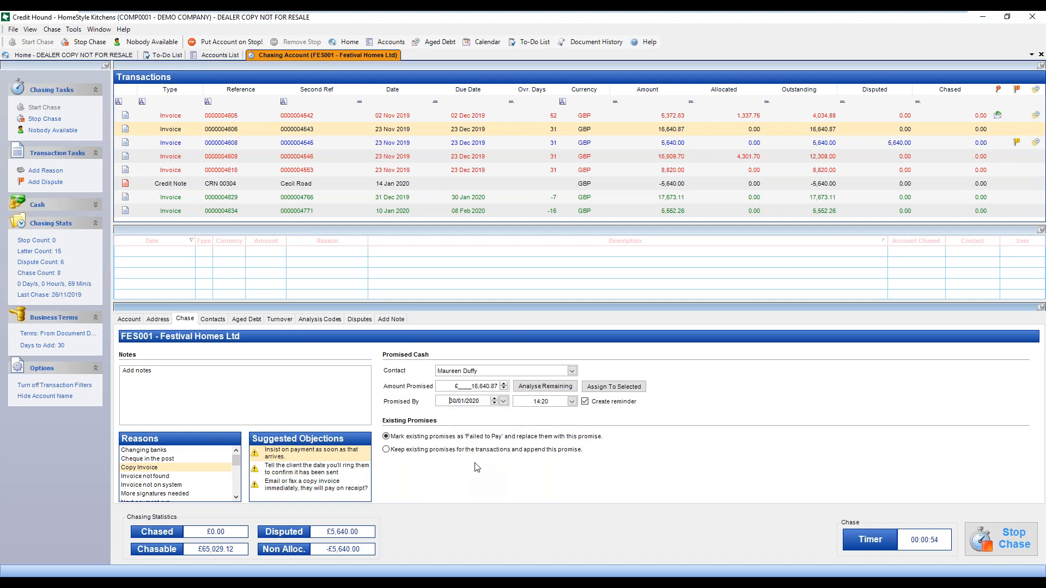
left_click(572, 402)
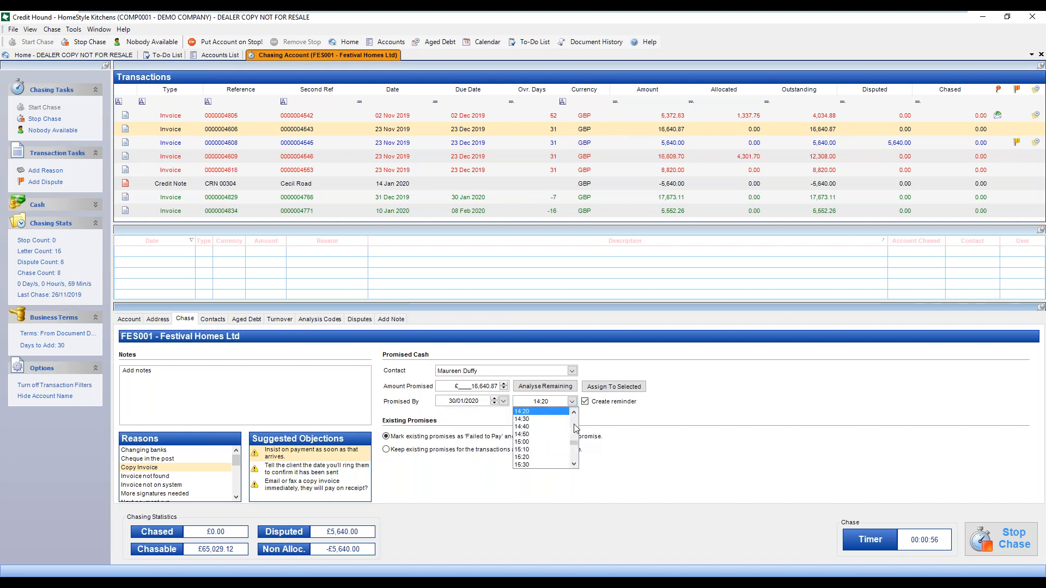
left_click(574, 425)
left_click(574, 425)
left_click(574, 425)
left_click(546, 418)
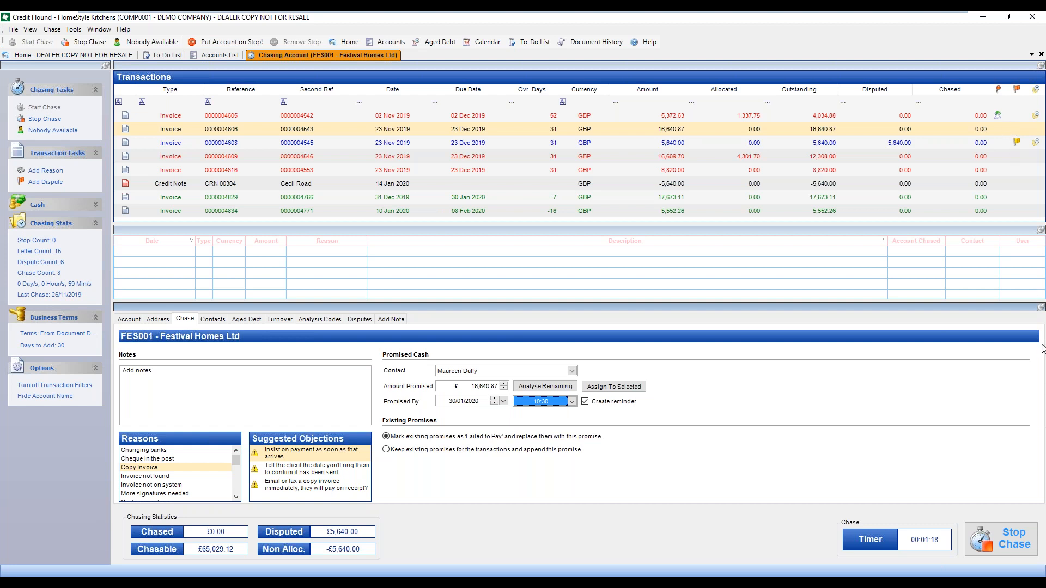
Finish the chase with the account excluded from automated letters and close the Festival Homes Ltd to-do without saving.
left_click(1021, 538)
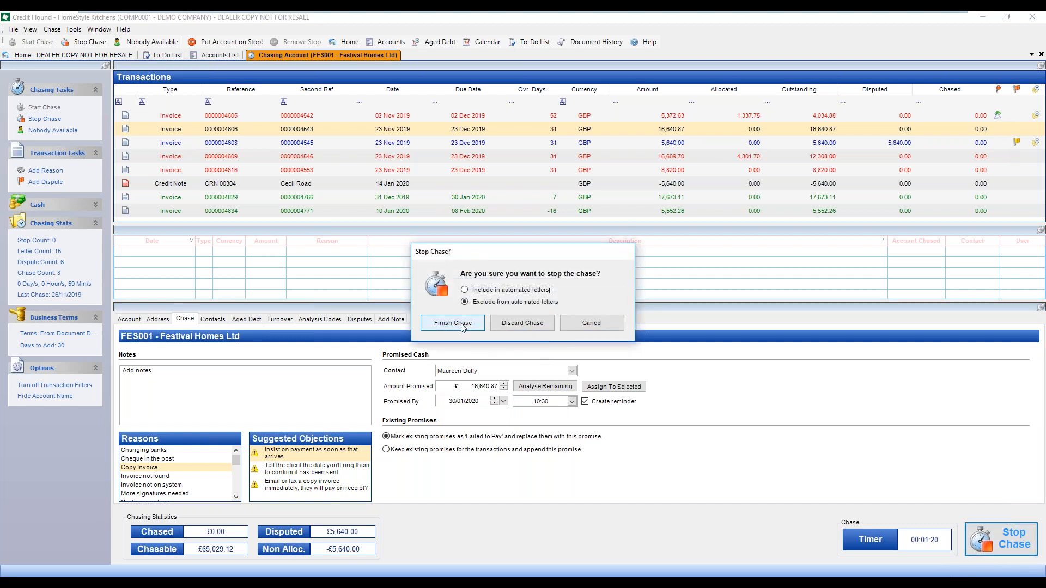
left_click(453, 323)
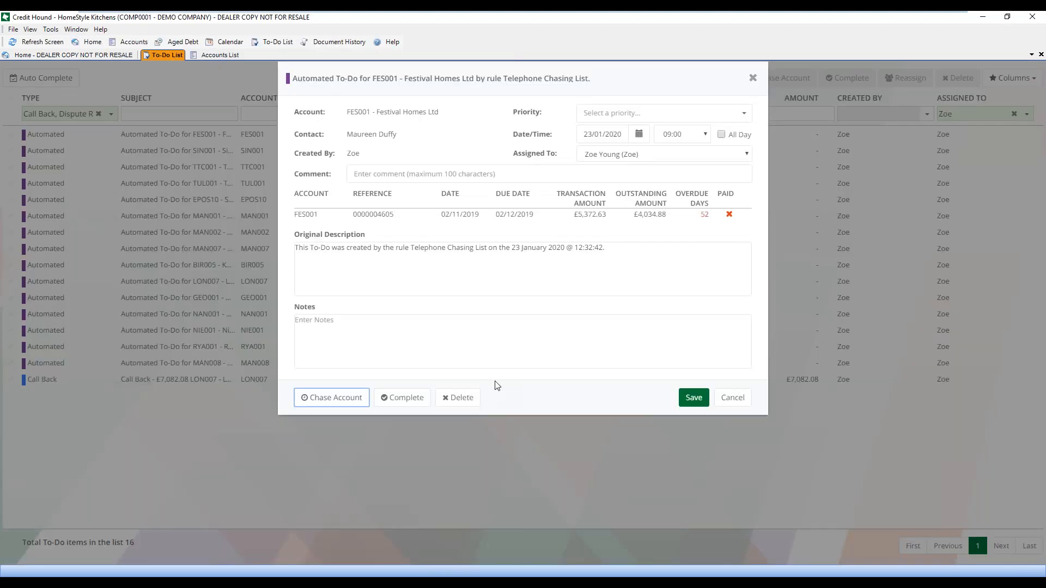
left_click(723, 400)
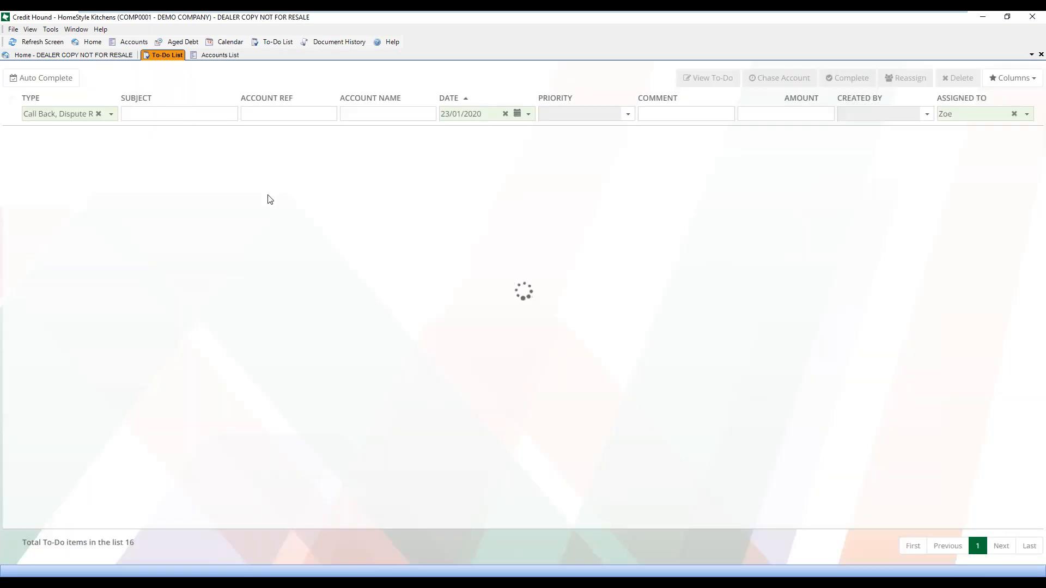
Start a new chase from the Festival Homes Ltd to-do, keeping its outstanding to-dos, and enter the note "Add notes".
left_click(191, 136)
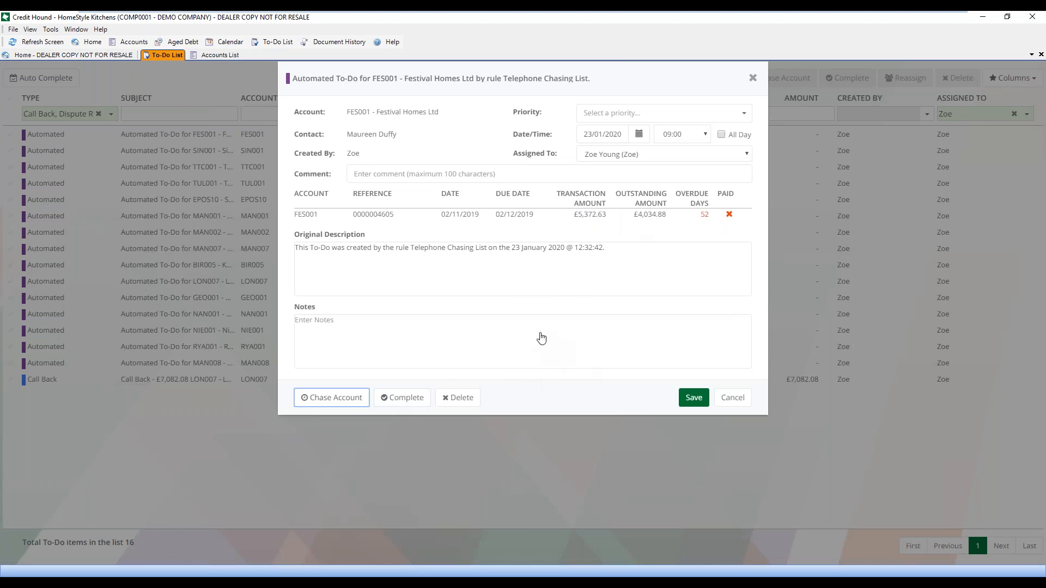
left_click(351, 404)
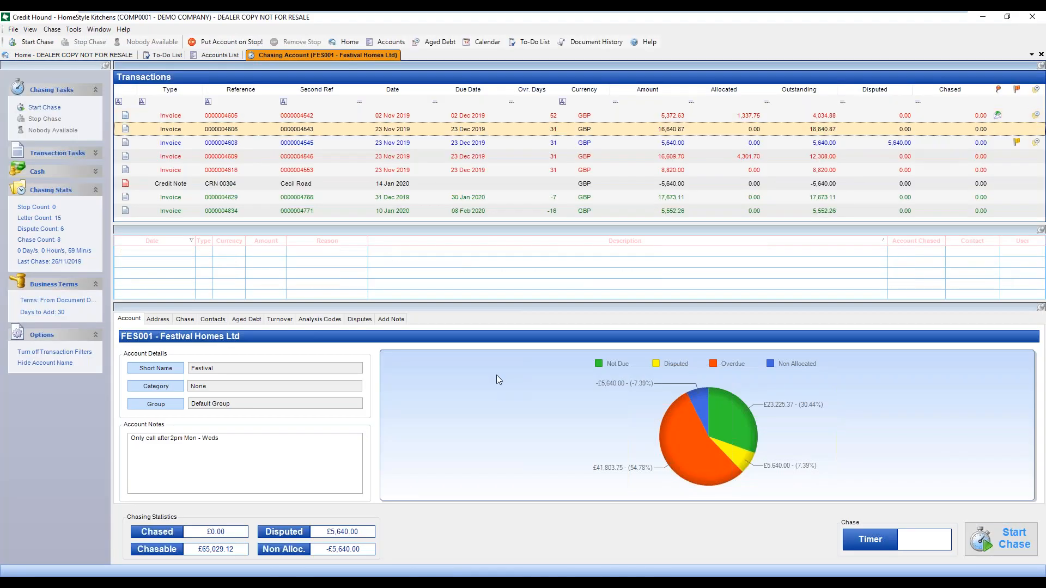
left_click(1031, 551)
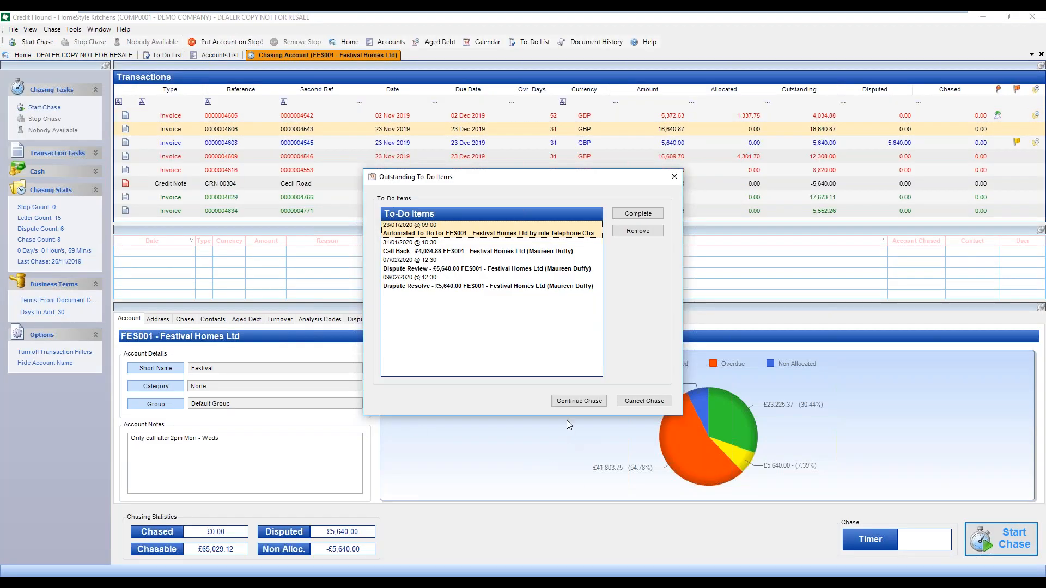
left_click(599, 401)
left_click(185, 319)
left_click(202, 391)
type("Add notes")
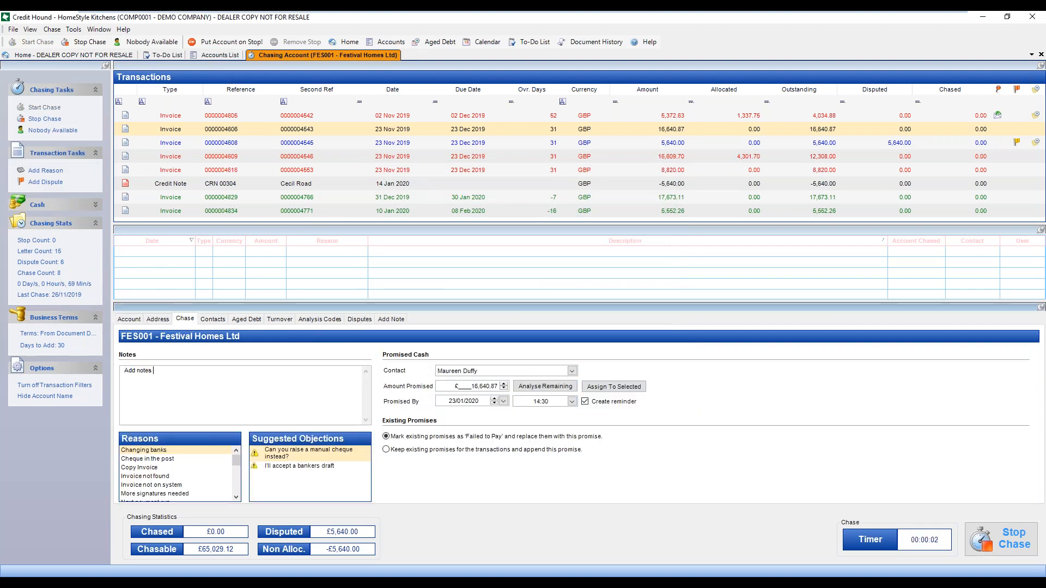
Set the promise date to 30/01/2020 at 10:30 and assign the £16,640.87 promise to the selected invoice.
left_click(503, 401)
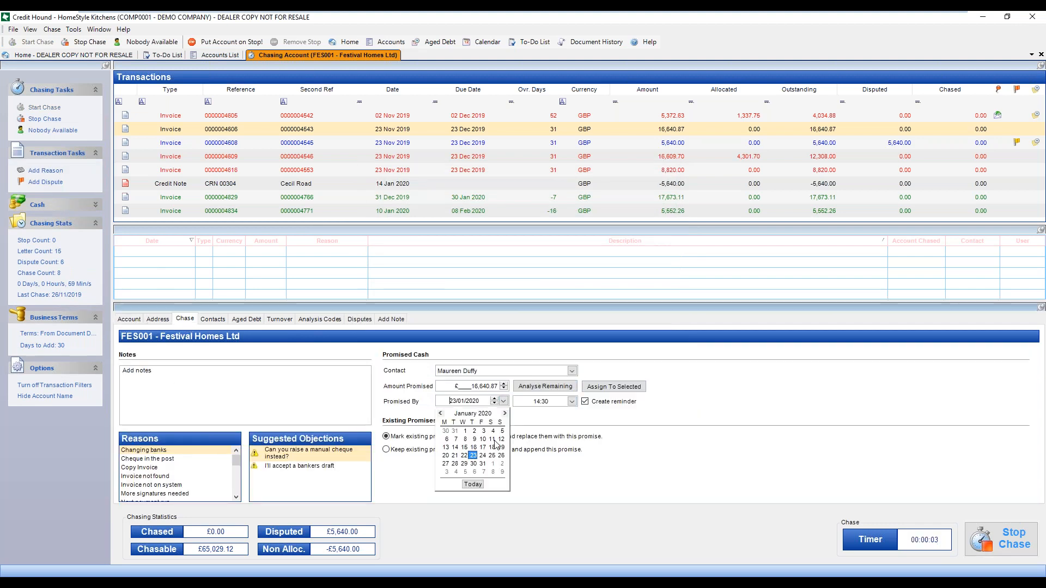
left_click(473, 463)
left_click(570, 401)
mouse_move(574, 443)
left_mouse_down()
mouse_move(575, 434)
mouse_move(576, 442)
left_mouse_up()
left_click(562, 466)
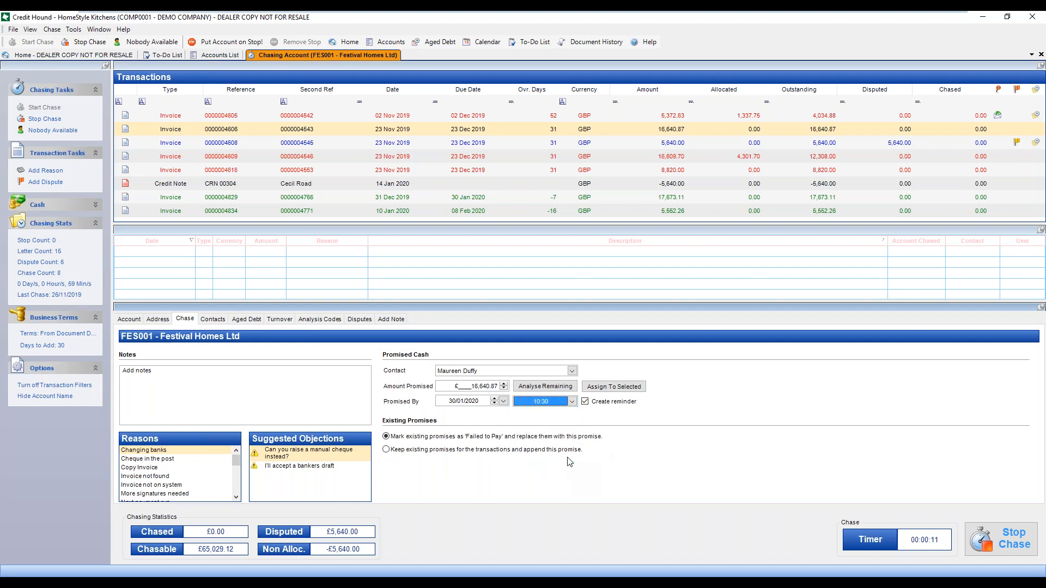
left_click(613, 387)
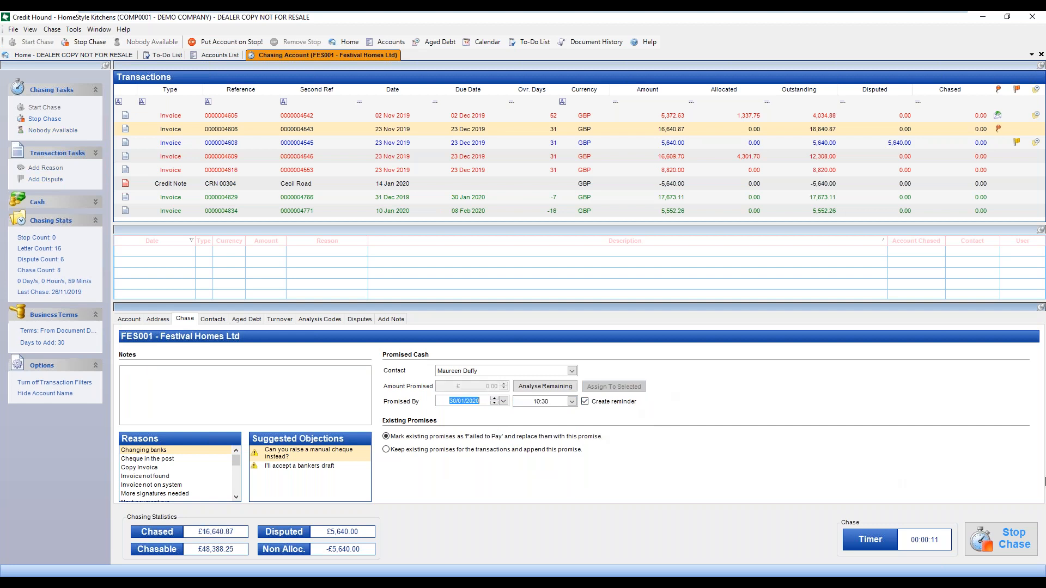
Finish the Festival Homes Ltd chase and generate Follow up letter (1) as its reminder letter.
left_click(1017, 543)
left_click(453, 323)
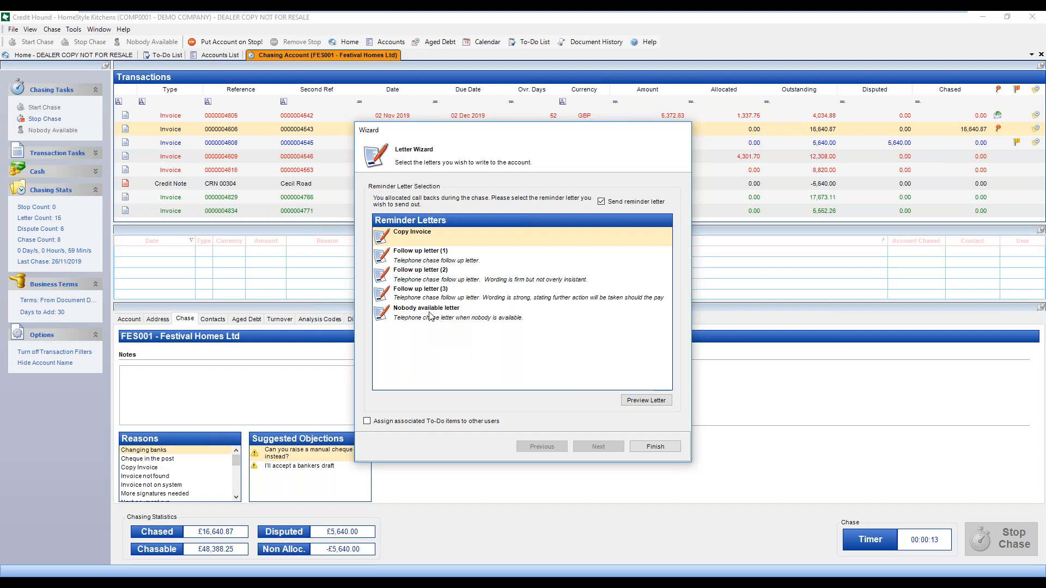
left_click(435, 259)
left_click(666, 447)
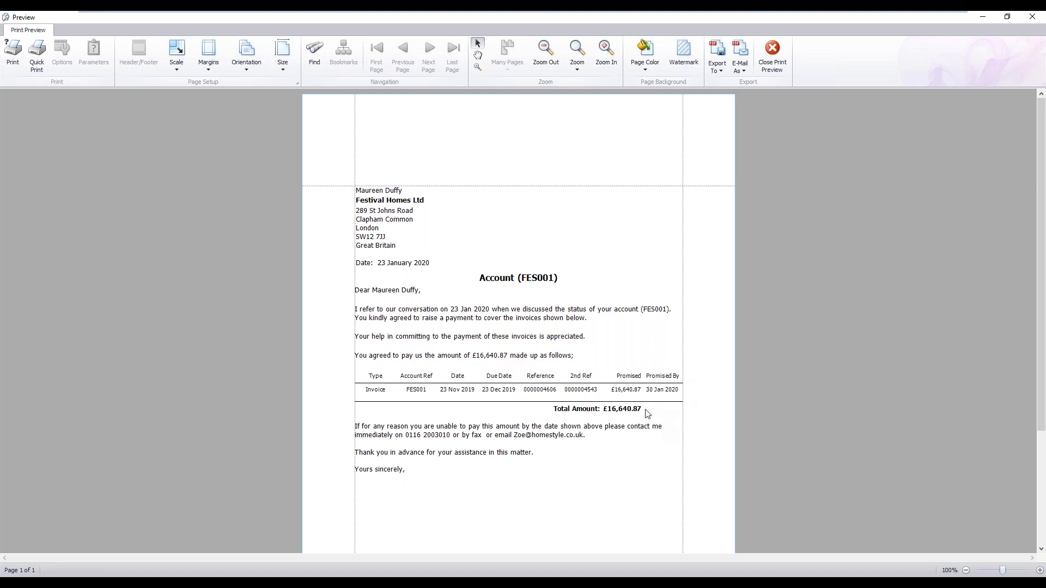
Print the follow-up letter to the Spindle Pro Auto printer and close its preview.
left_click(11, 54)
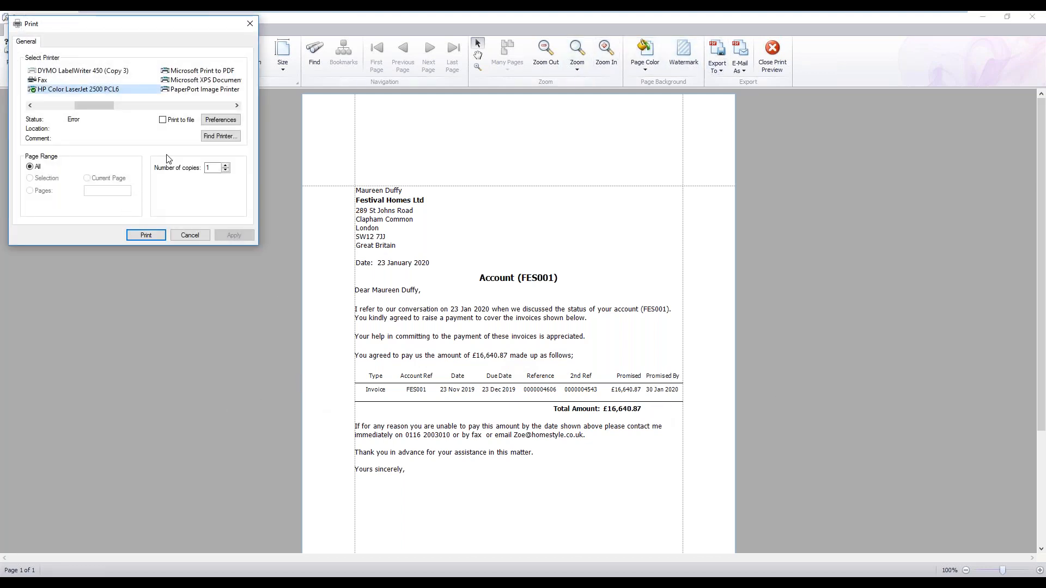
left_click(196, 89)
left_click(146, 234)
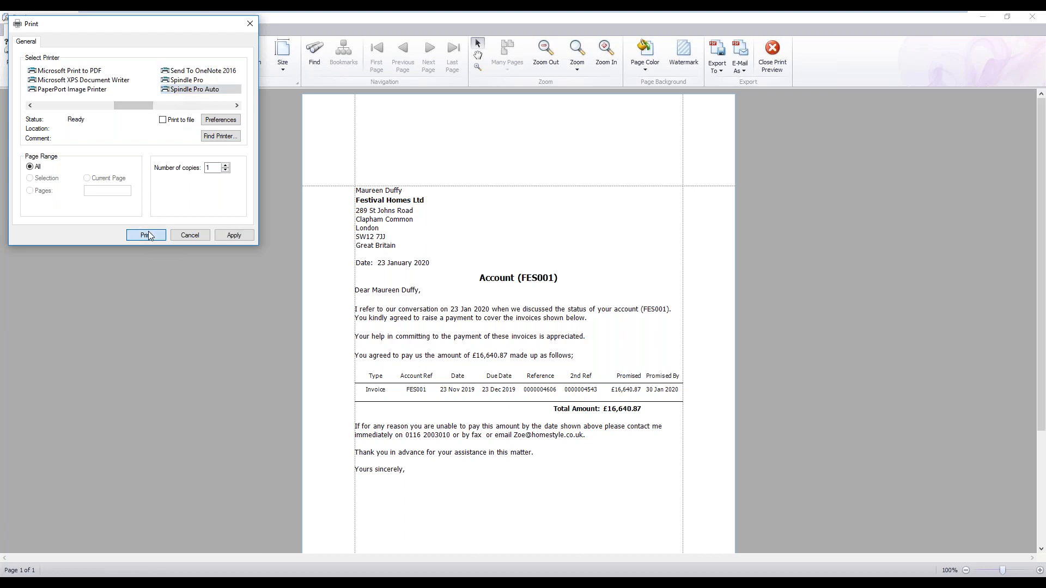
left_click(772, 54)
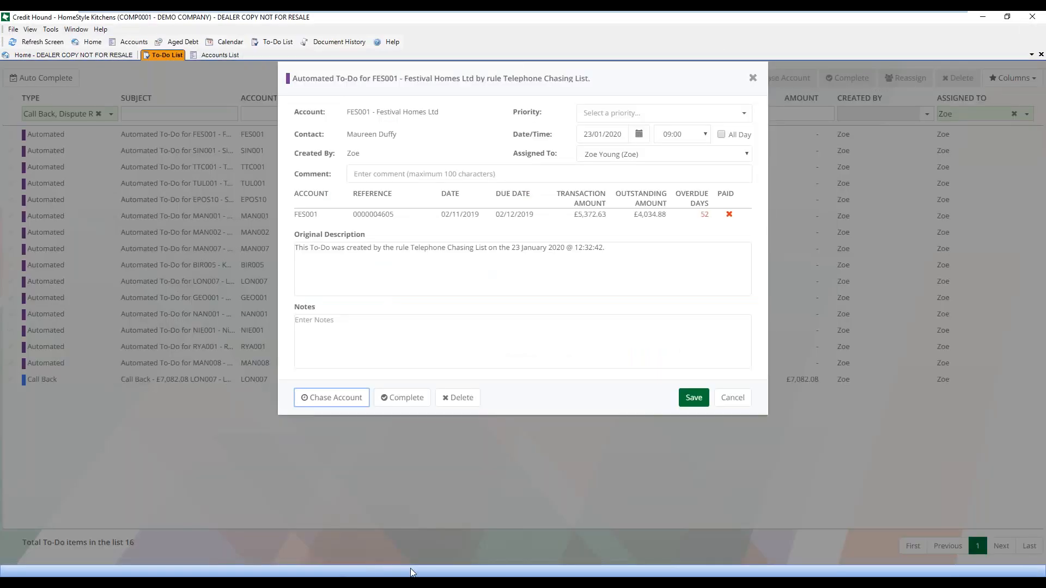
Switch to Outlook and search the Drafts folder by the Festival Homes Ltd contact's first name, clearing the search when done.
left_click(324, 565)
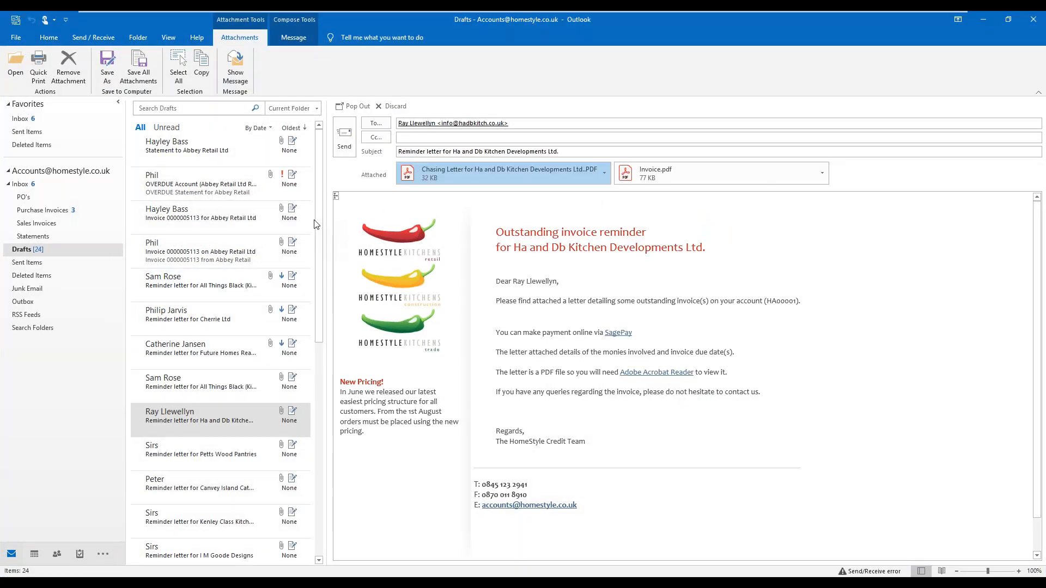
left_click_drag(322, 223, 315, 354)
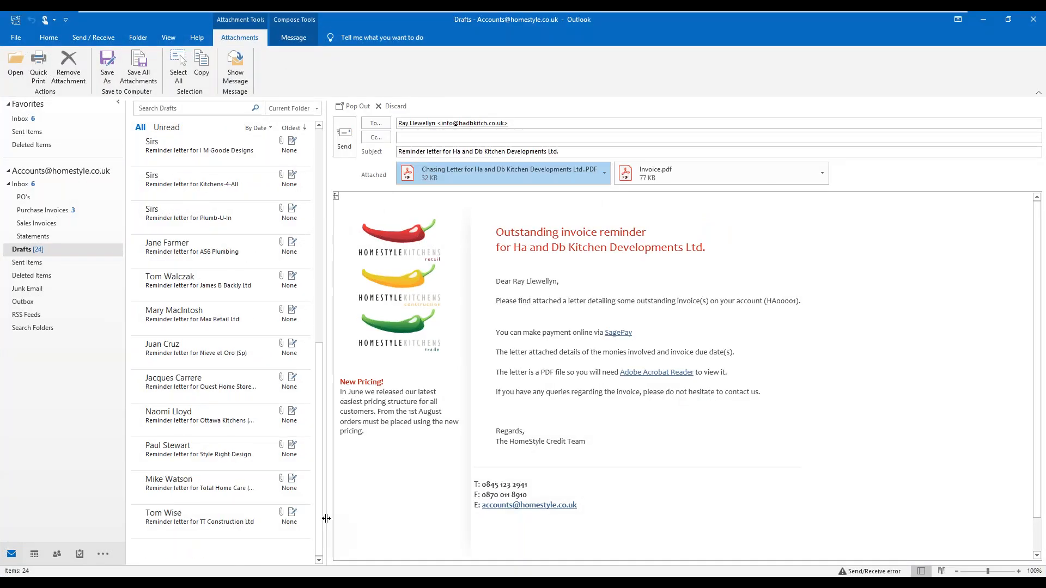
left_click(163, 108)
type("ma")
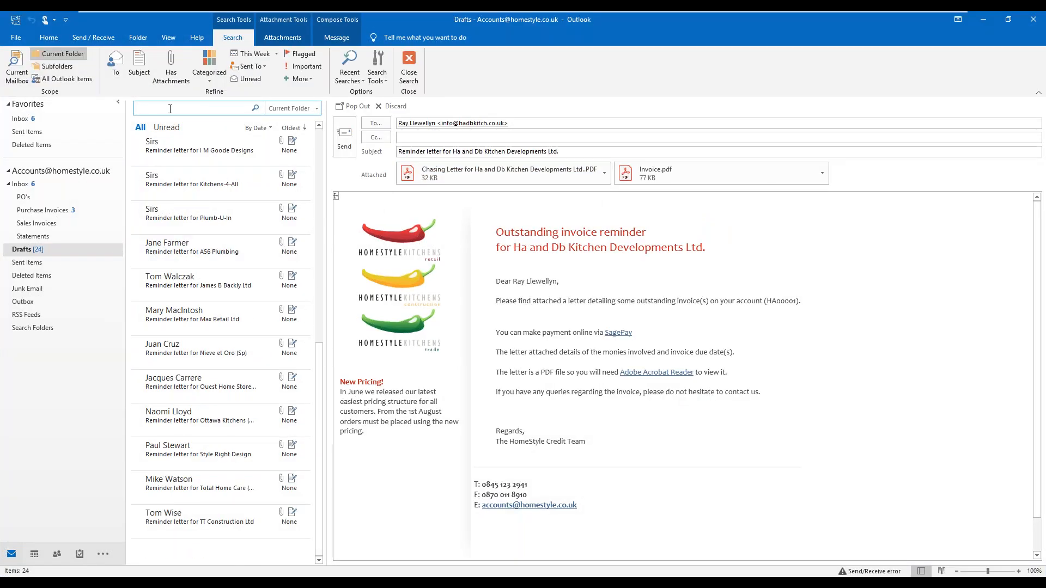
type("uree")
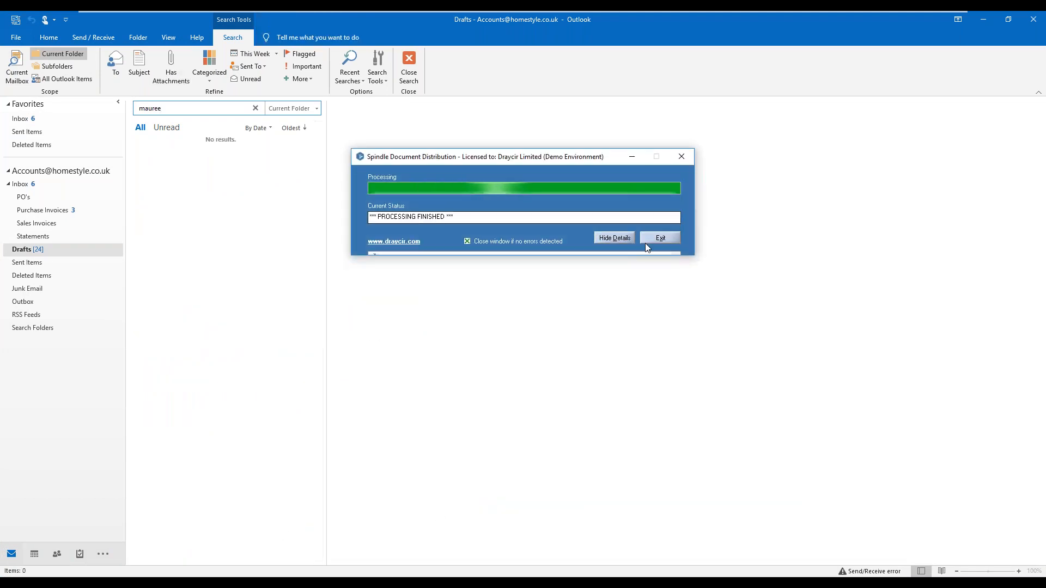
left_click(669, 239)
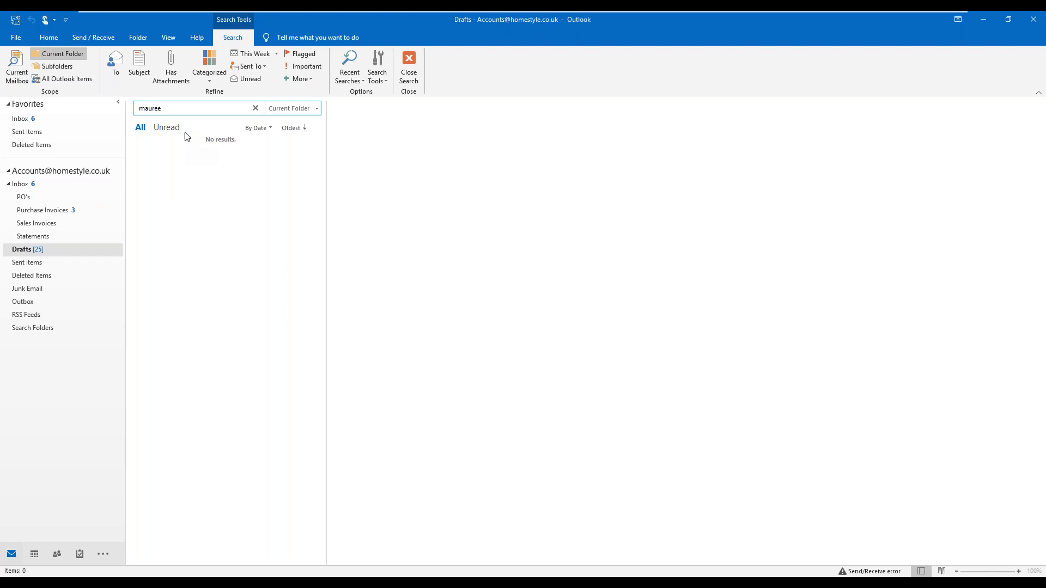
left_click(255, 108)
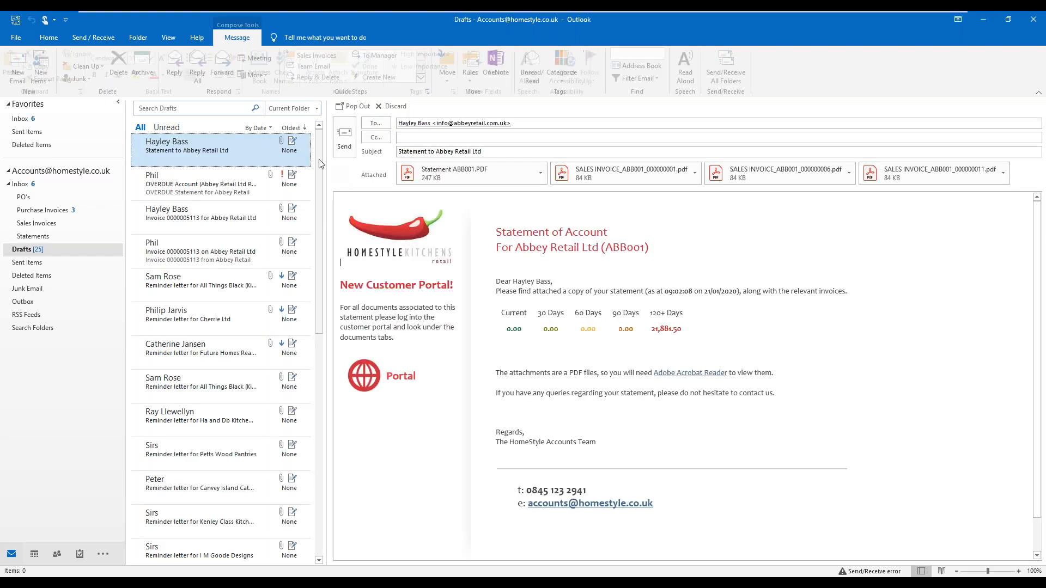
Open the draft email with the Festival Homes Ltd follow-up letter and examine its attached reminder PDF.
left_click_drag(319, 163, 301, 432)
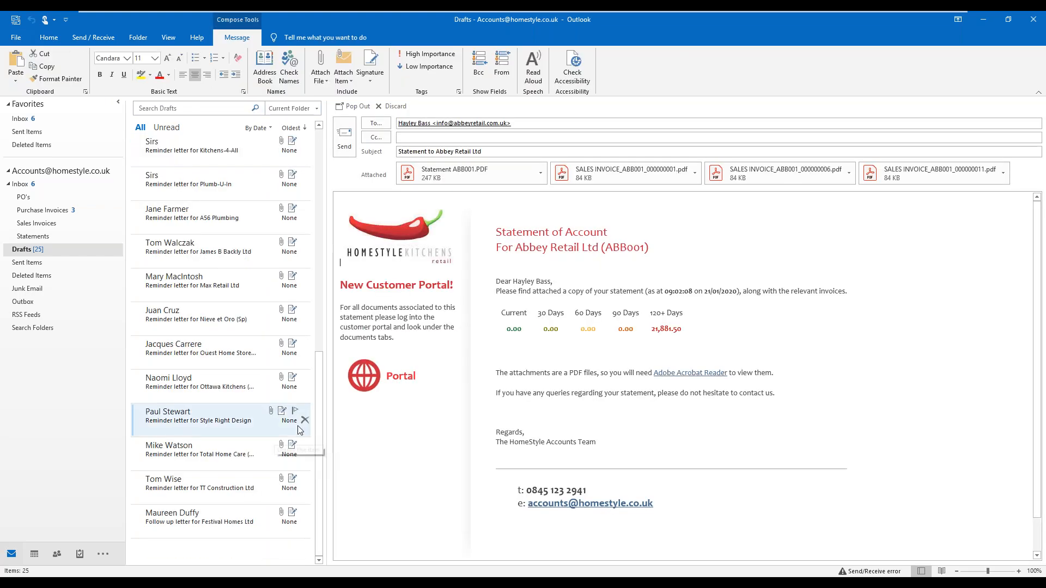
double_click(218, 518)
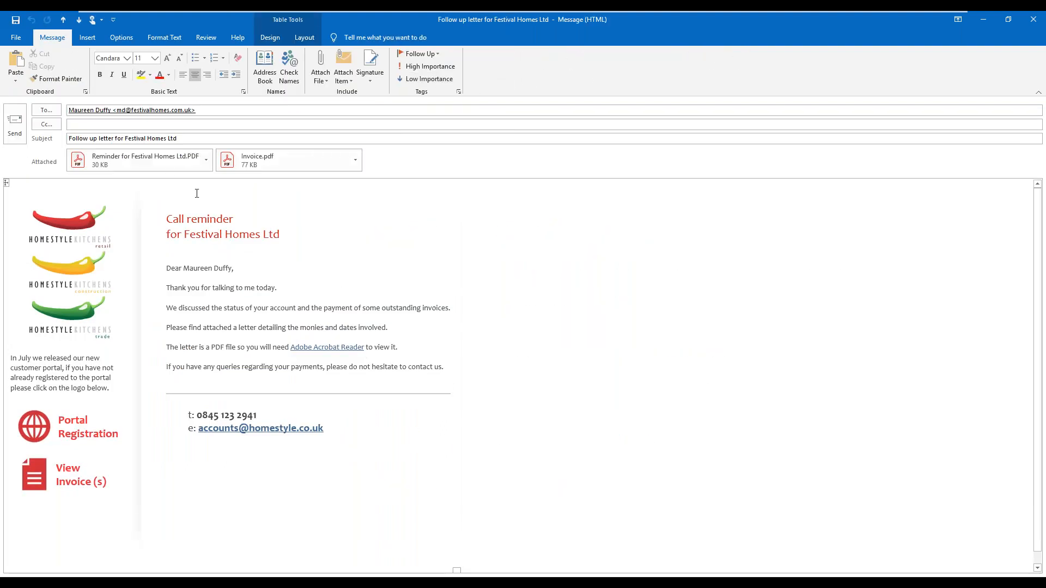
left_click(161, 166)
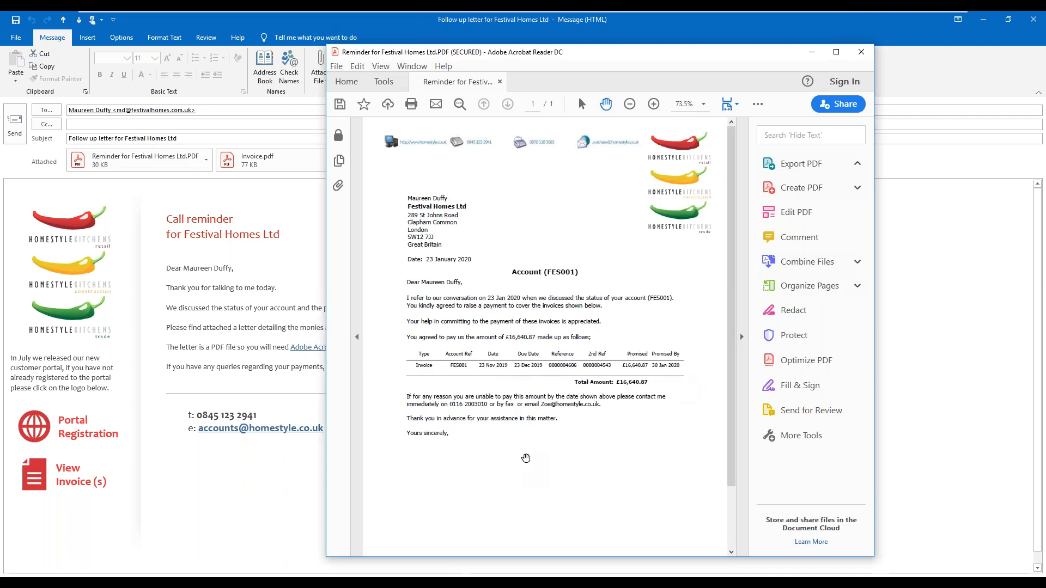
left_click(862, 54)
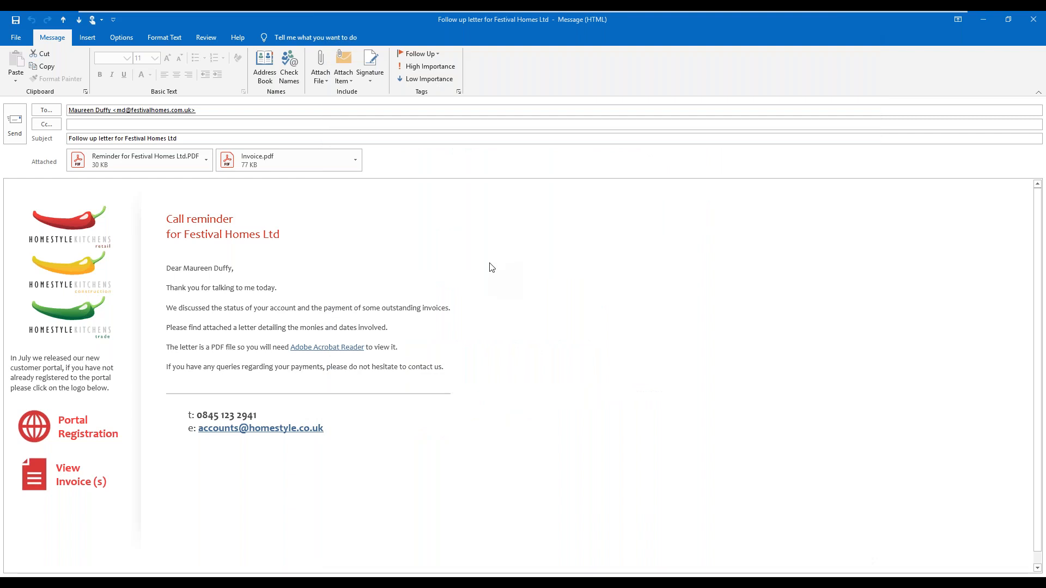
left_click(491, 265)
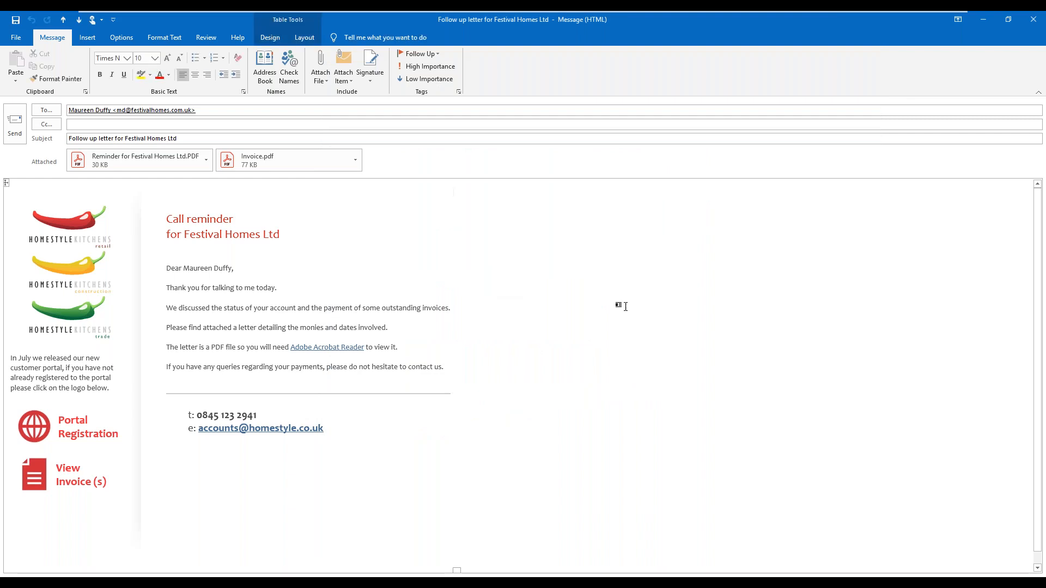
Close the follow-up draft, switch back to Credit Hound and mark the Festival Homes Ltd automated to-do as complete.
left_click(1033, 19)
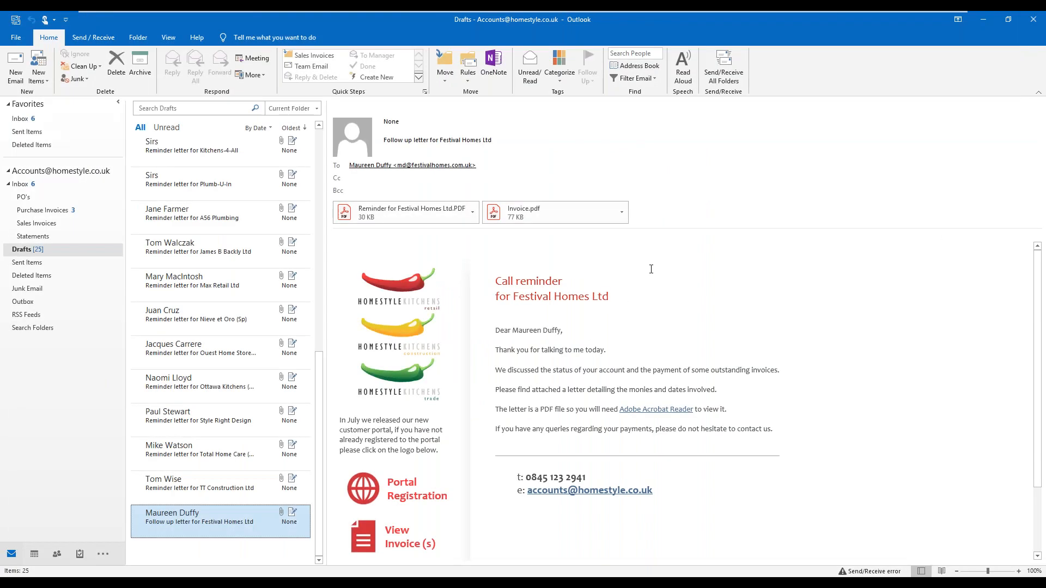
left_click(984, 19)
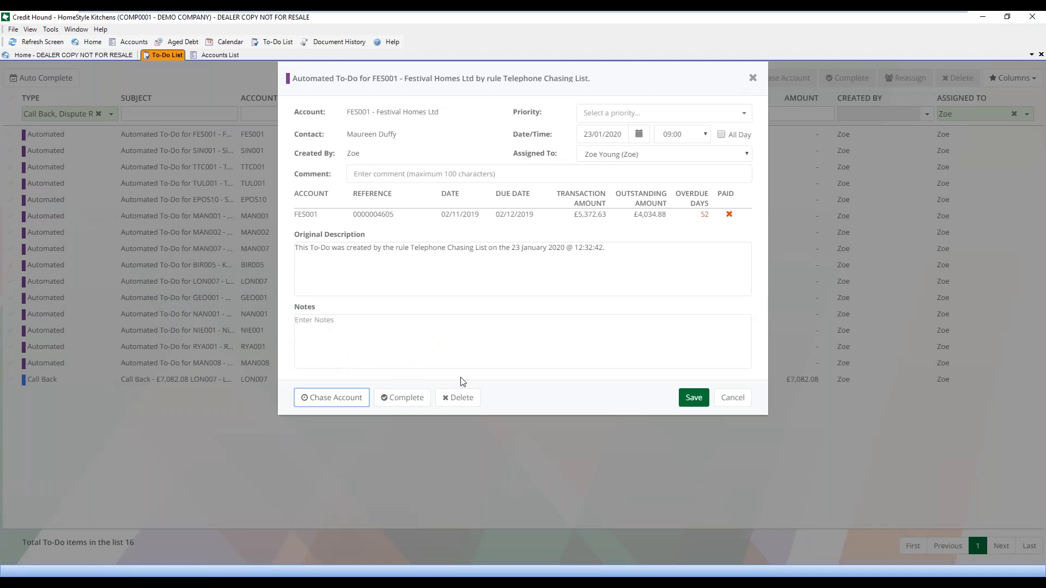
left_click(408, 399)
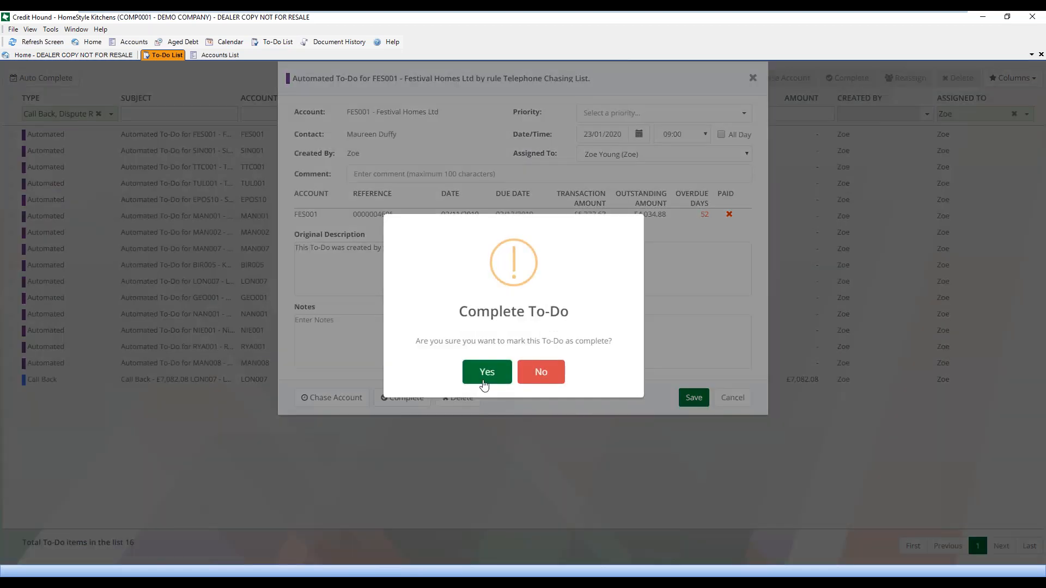
left_click(486, 374)
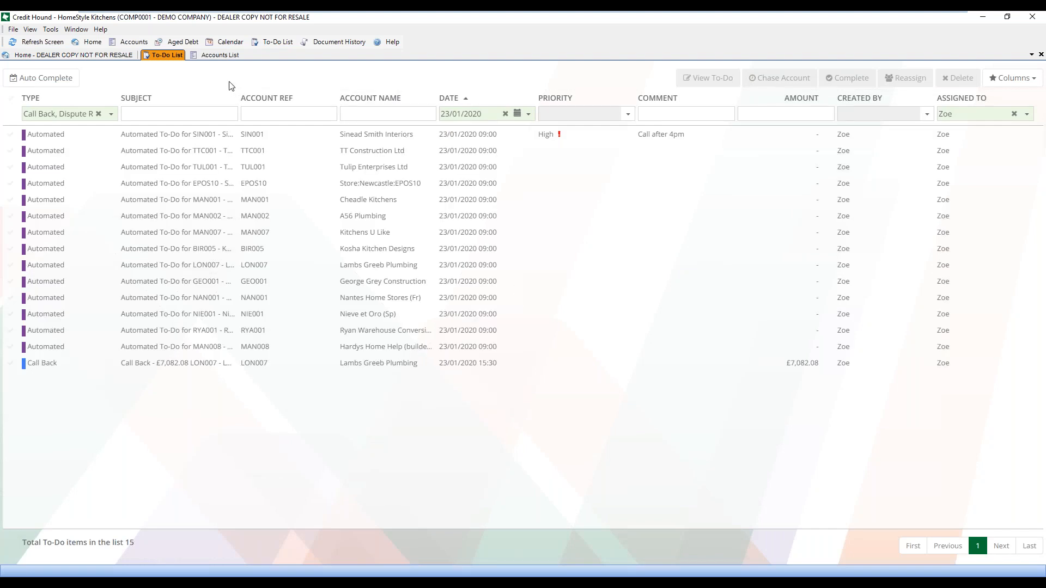
Filter the accounts list by the name "fest" and open the Festival Homes Ltd account.
left_click(214, 55)
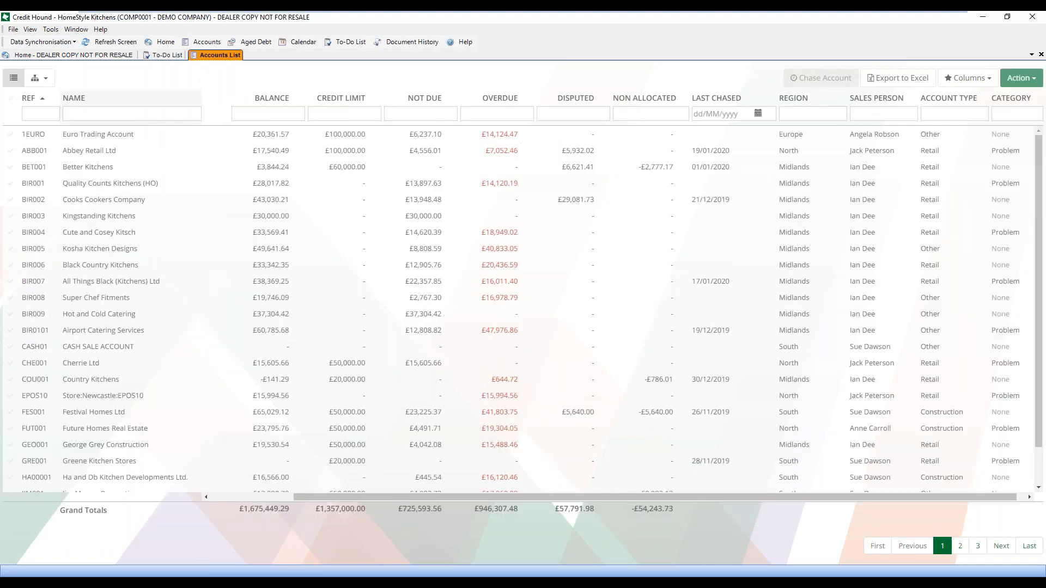
left_click(132, 114)
type("fest")
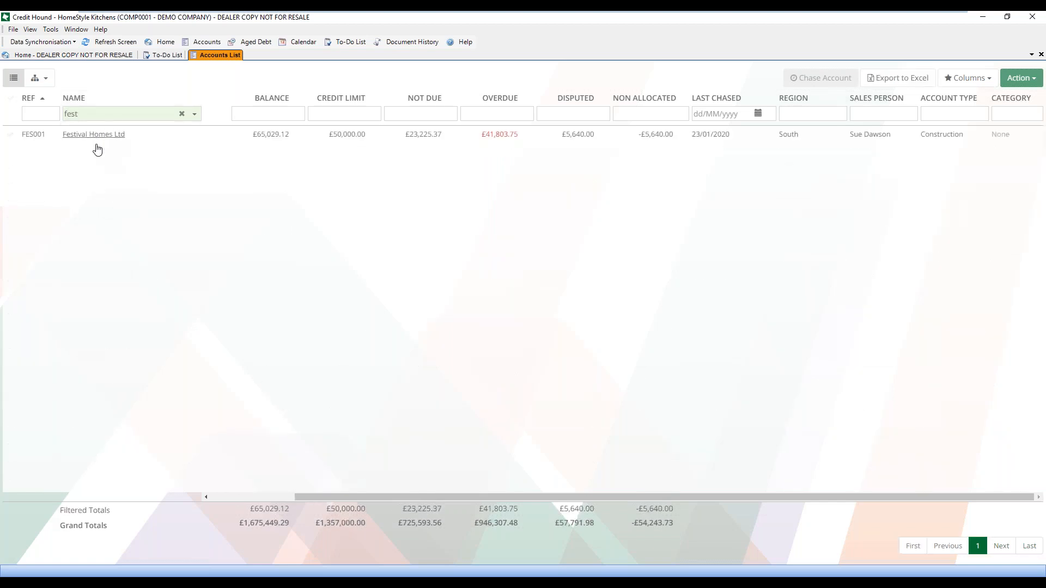
left_click(96, 144)
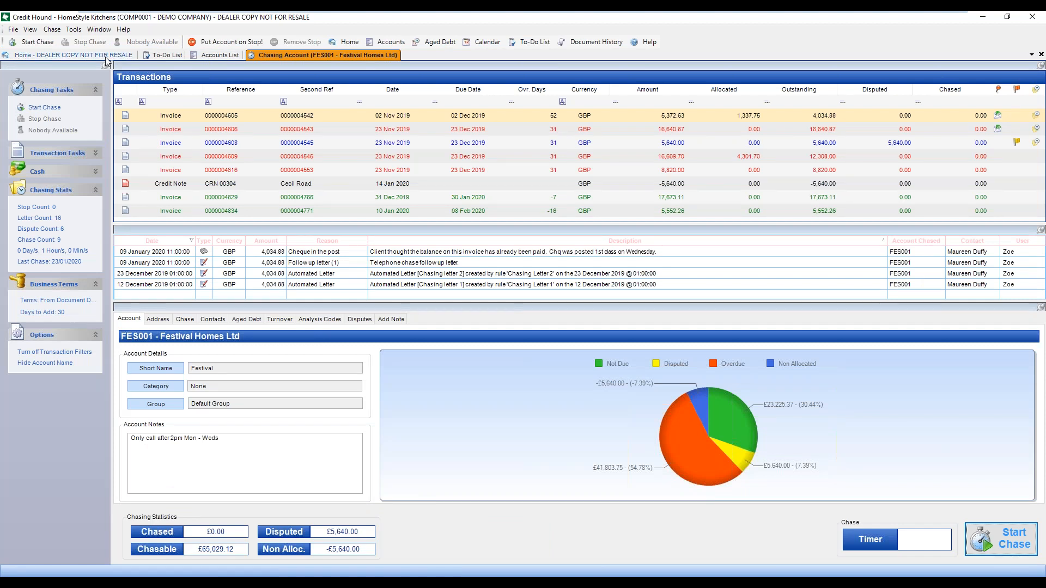
Select the £8,820.00 invoice and start a chase on Festival Homes Ltd, continuing past the outstanding to-do items.
left_click(770, 173)
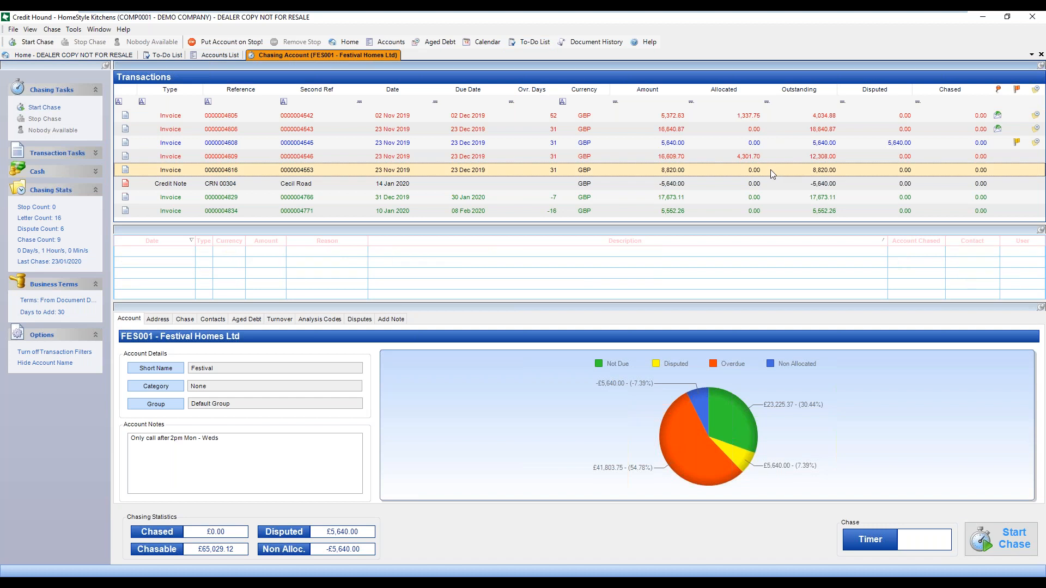
left_click(1001, 540)
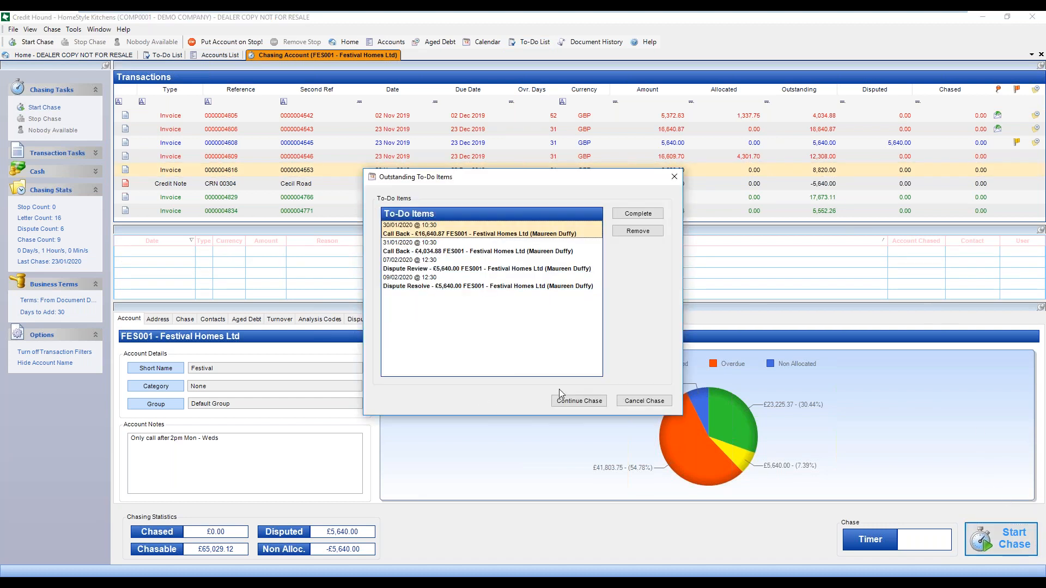
left_click(579, 406)
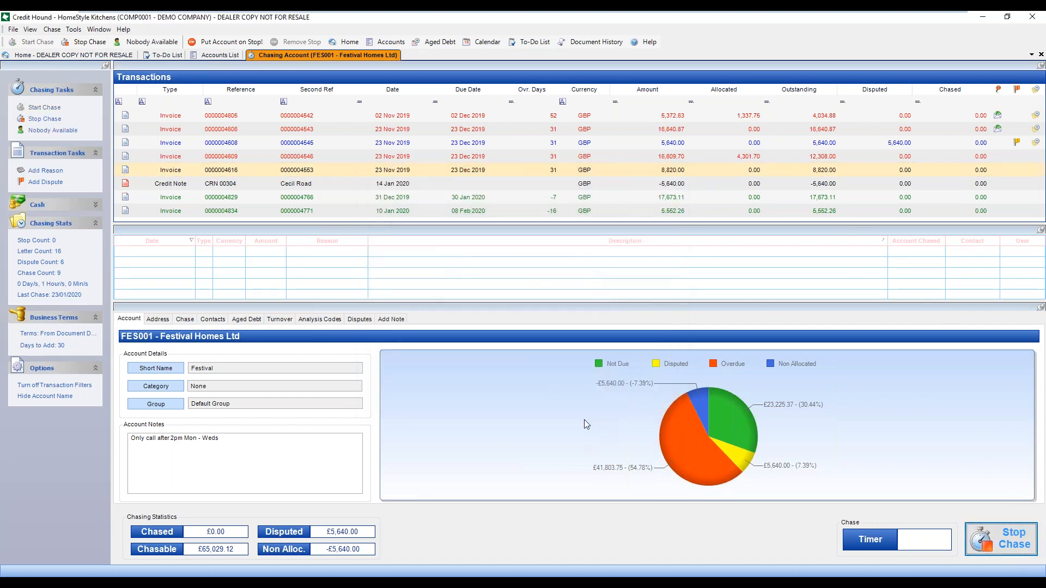
Add an "Invoice is incorrect" dispute to the £8,820.00 invoice.
right_click(637, 172)
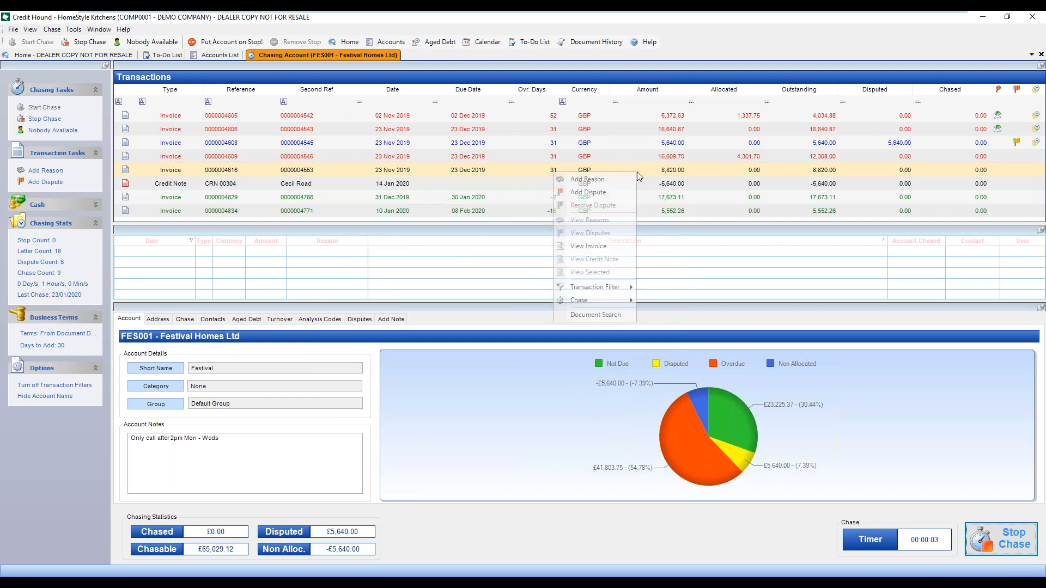
left_click(616, 195)
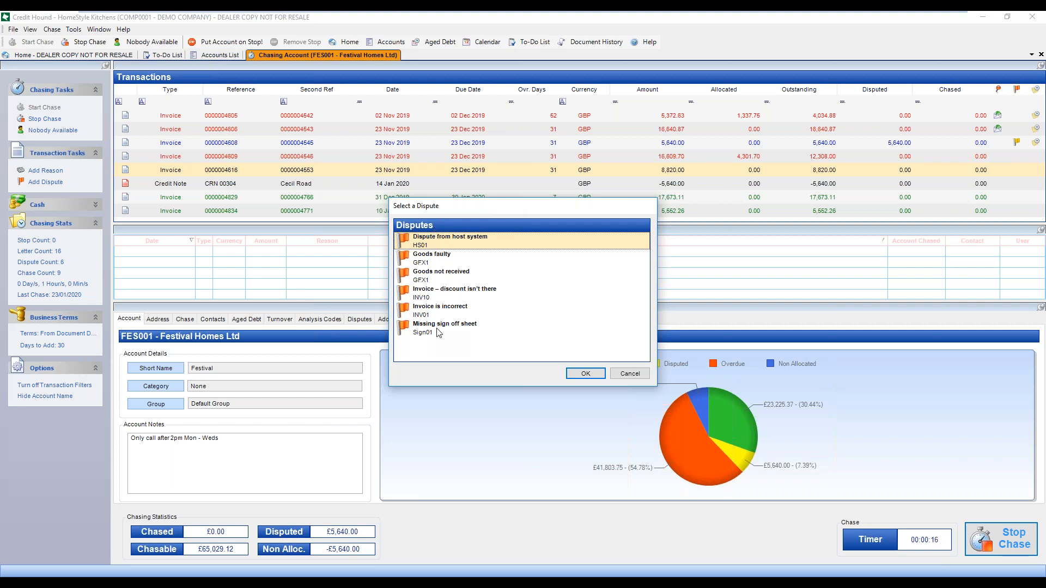
left_click(436, 308)
left_click(586, 373)
Enter the client note "Invoice is too much" and internal note "Check the order", assign the dispute to the Sales Director, and save it.
left_click(463, 207)
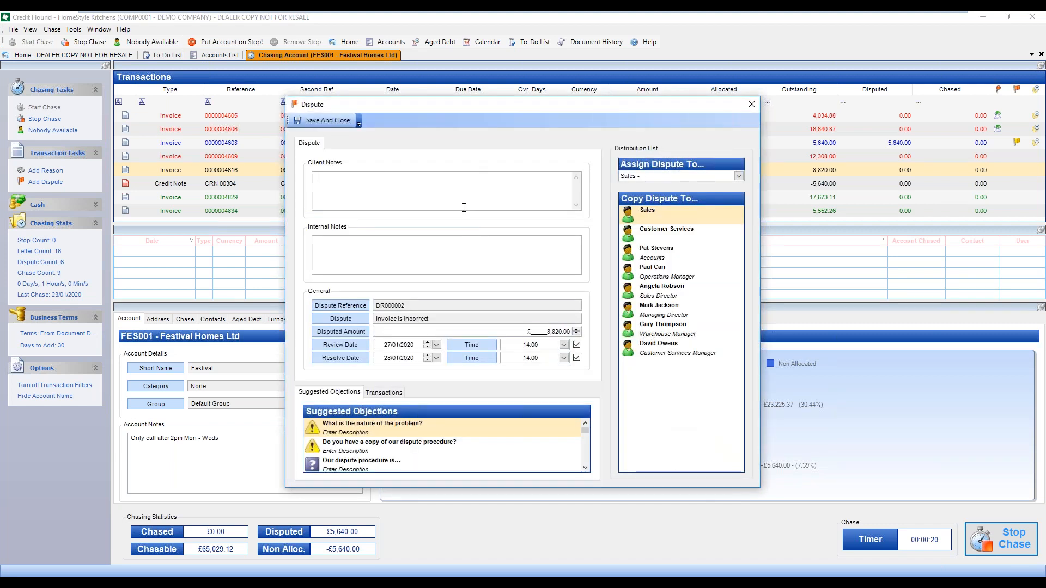
type("Invoice is too much")
key("Tab")
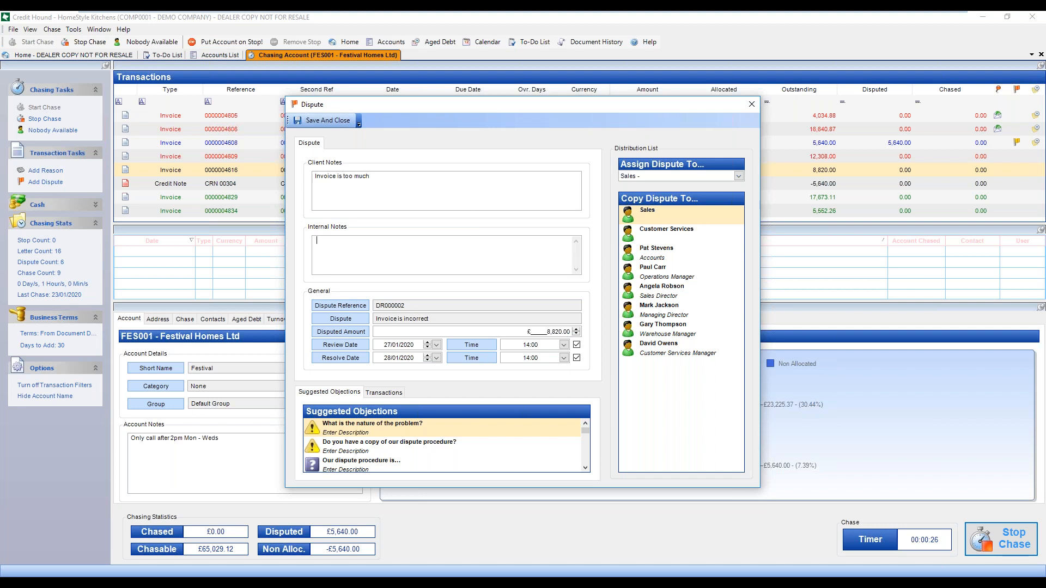
type("Check the order")
left_click(738, 175)
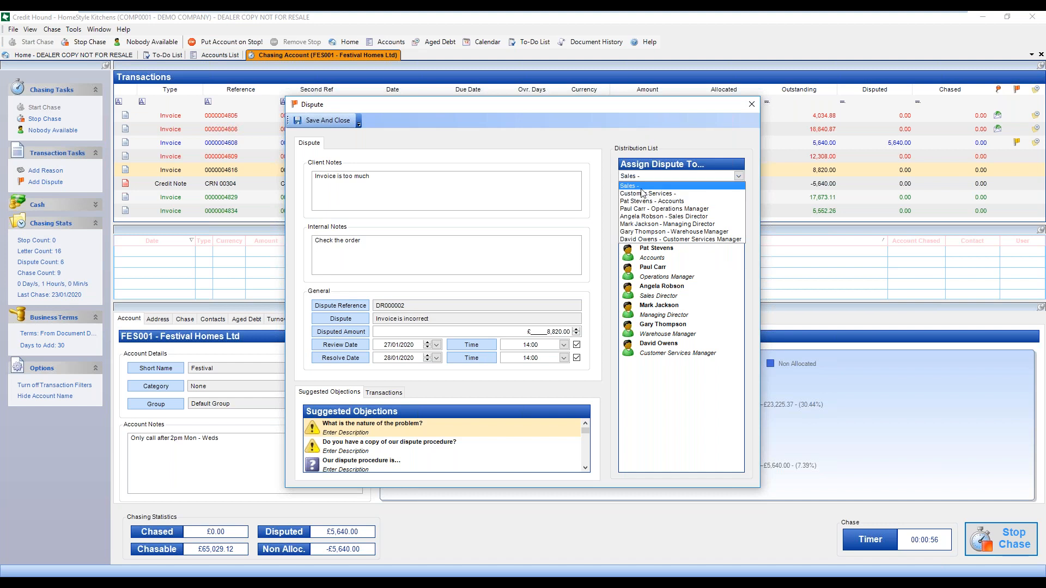
left_click(662, 217)
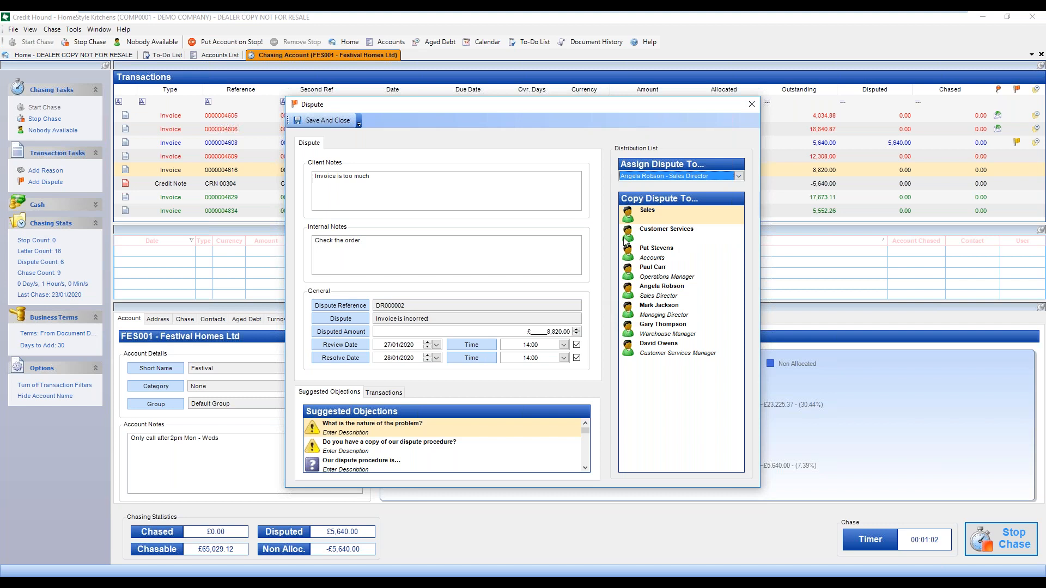
left_click(319, 121)
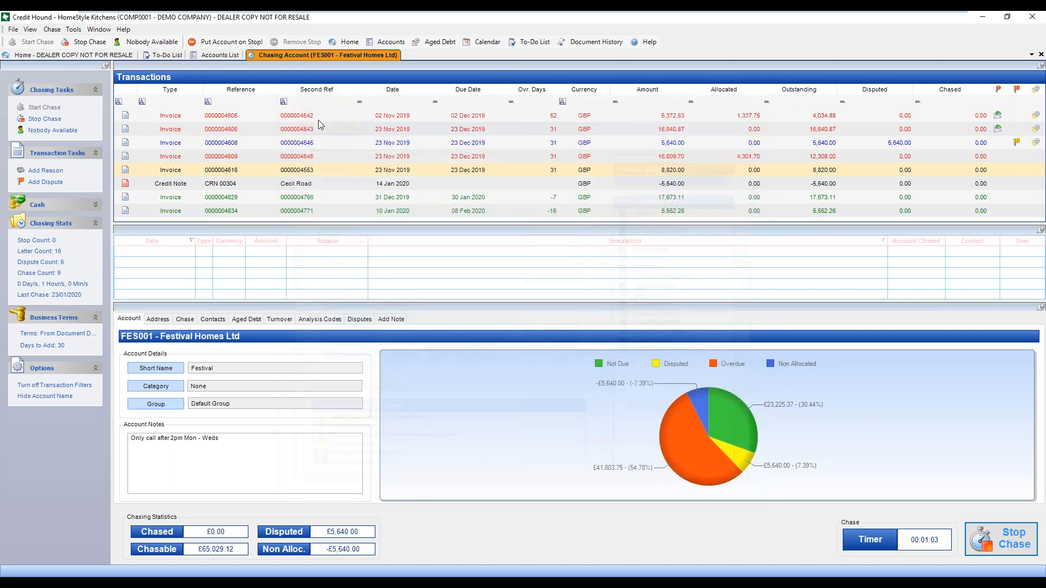
Finish the chase excluded from automated letters, generating Dispute notification (contact details) and Dispute report (1).
left_click(1007, 543)
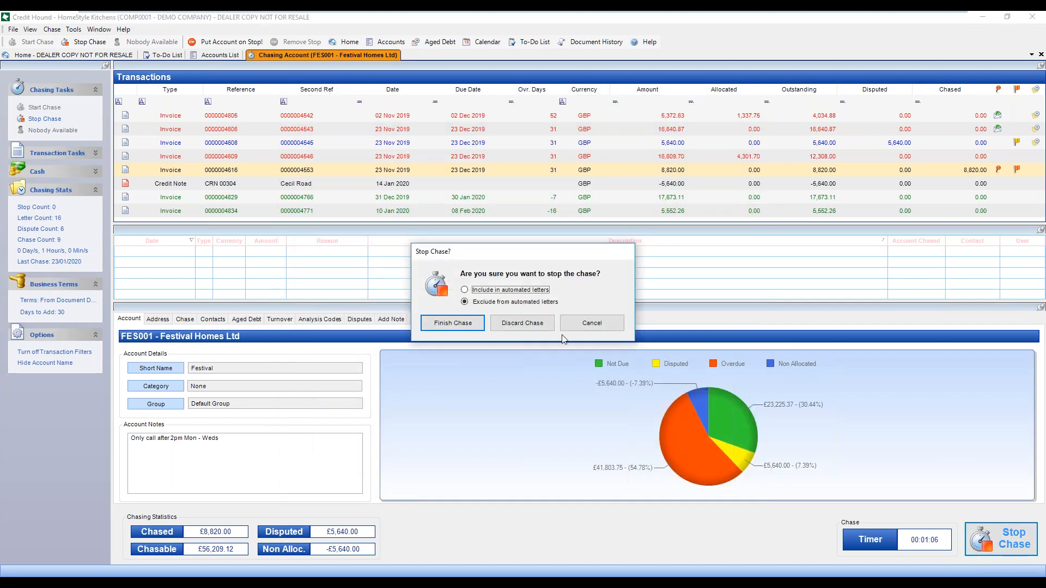
key("Return")
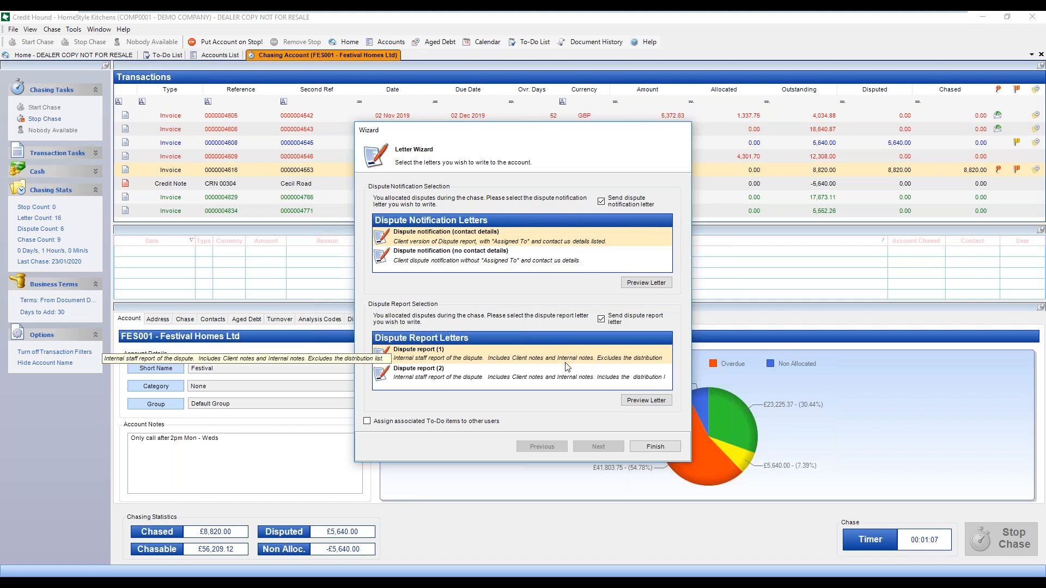
left_click(655, 447)
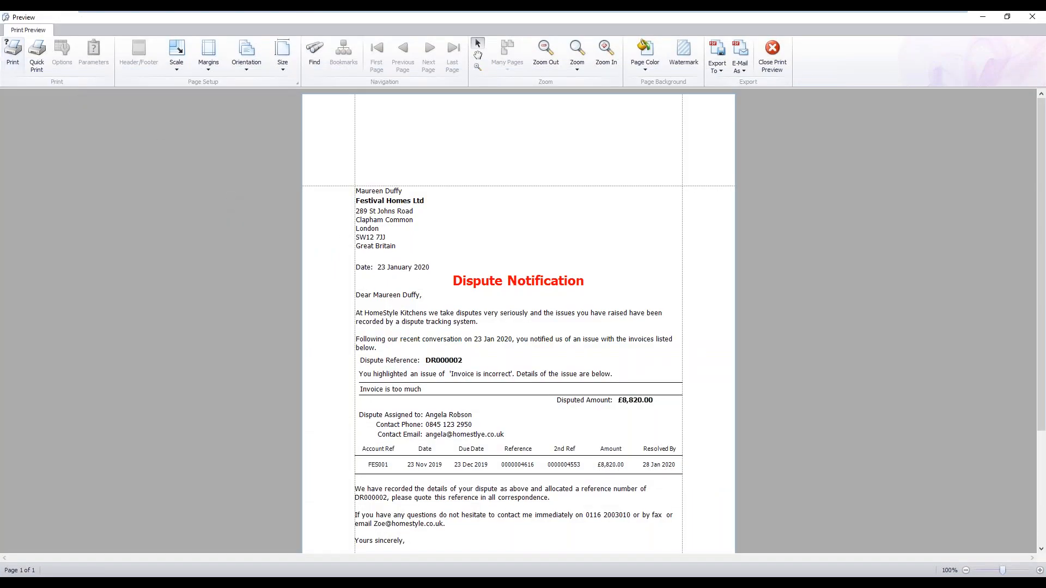
Print the Dispute Notification letter to the Spindle Pro Auto printer and close its preview.
left_click(8, 65)
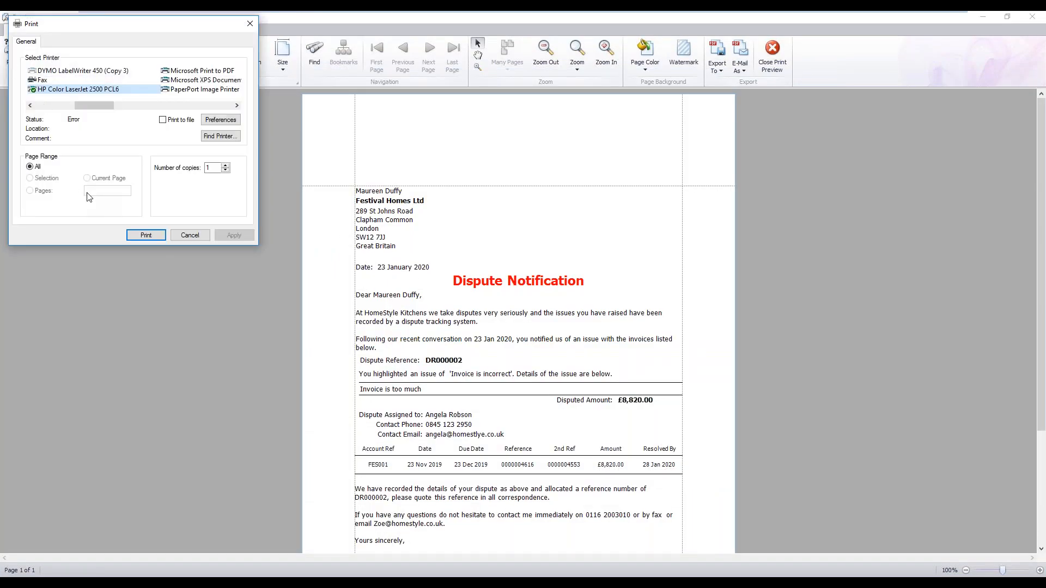
left_click(169, 106)
left_click(192, 89)
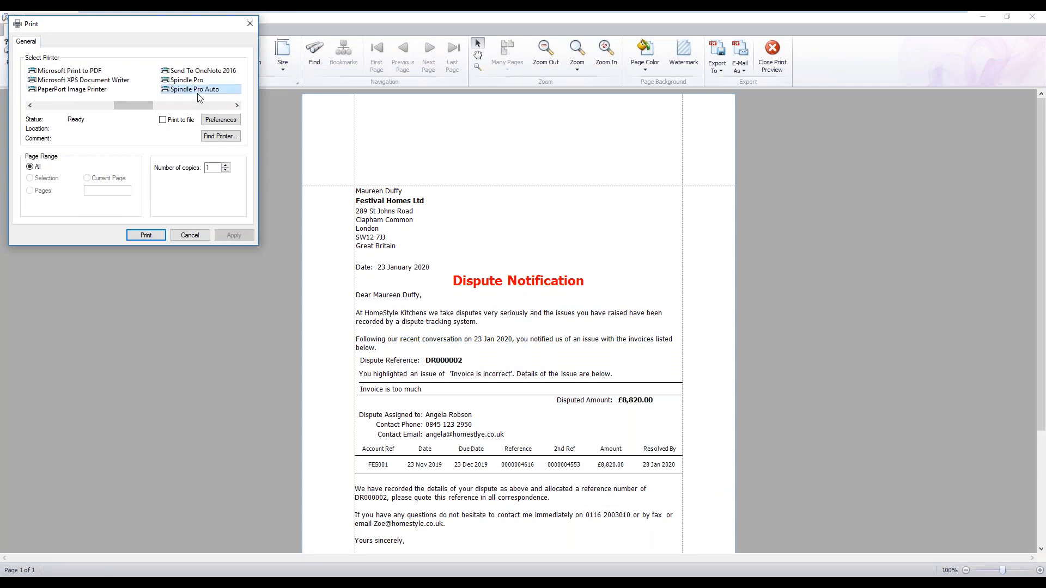
left_click(150, 235)
left_click(772, 55)
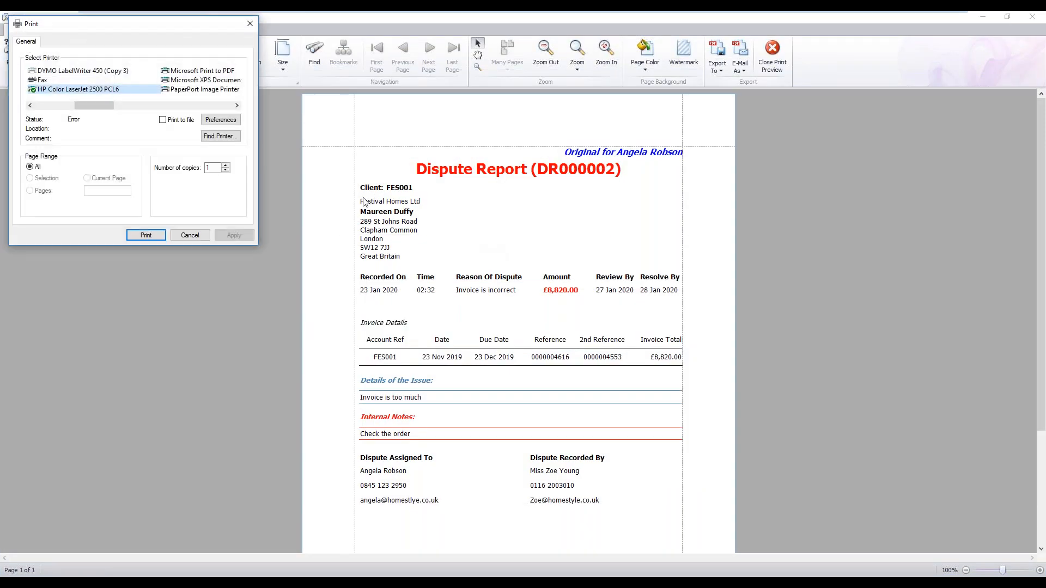
Print the internal Dispute Report to the Spindle Pro Auto printer and close its preview.
left_click(209, 104)
left_click(207, 90)
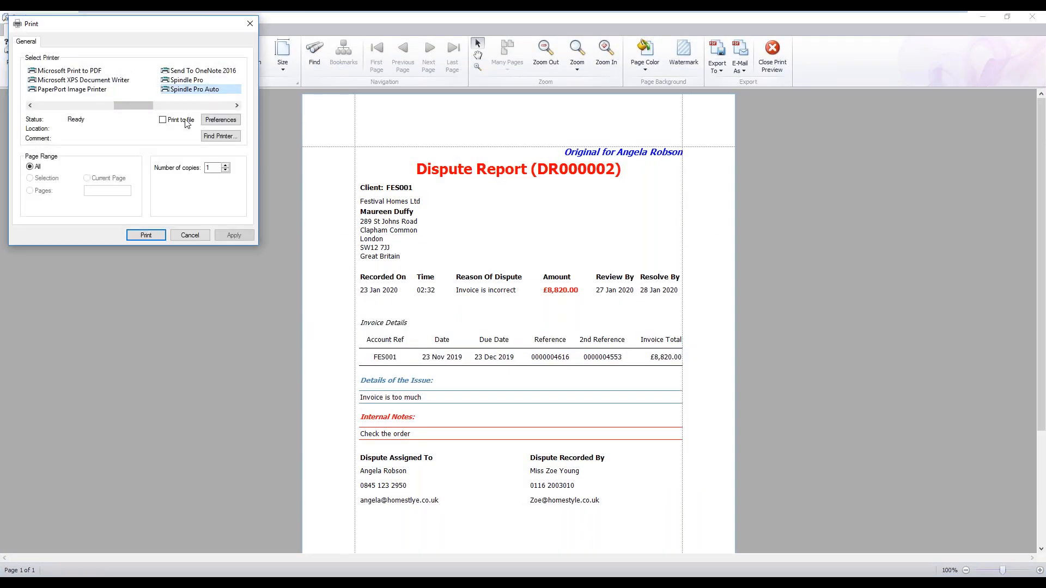
left_click(146, 235)
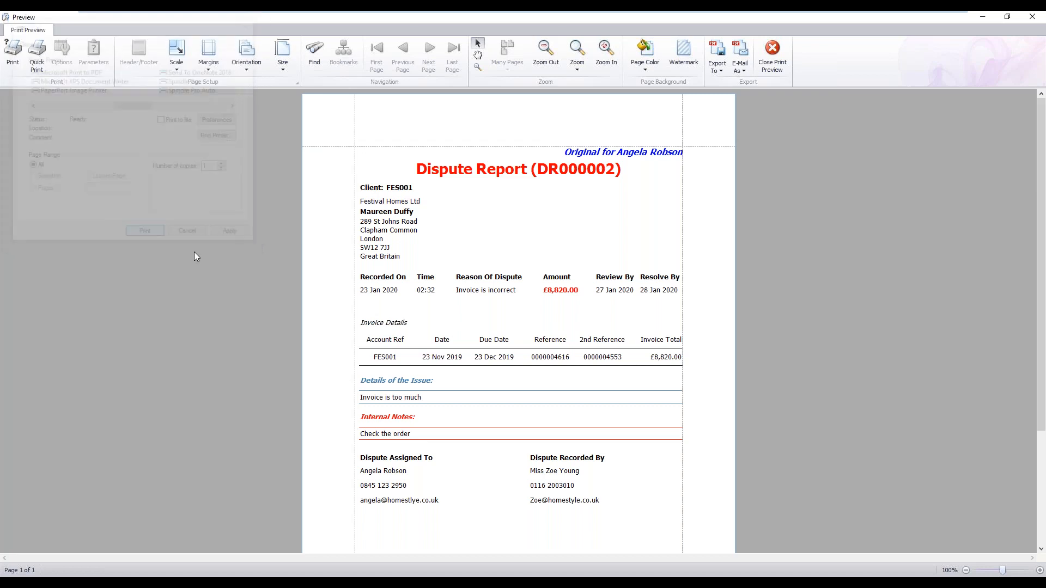
left_click(780, 54)
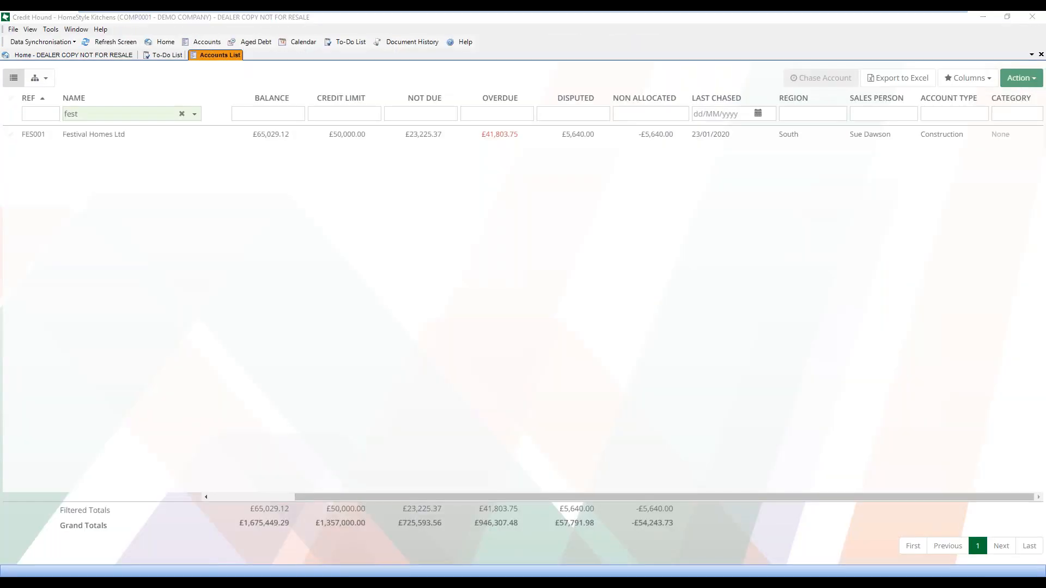
Switch to Outlook and examine the draft dispute notification email to the Festival Homes Ltd contact and its attached notification PDF.
key("alt+Tab")
left_click(194, 521)
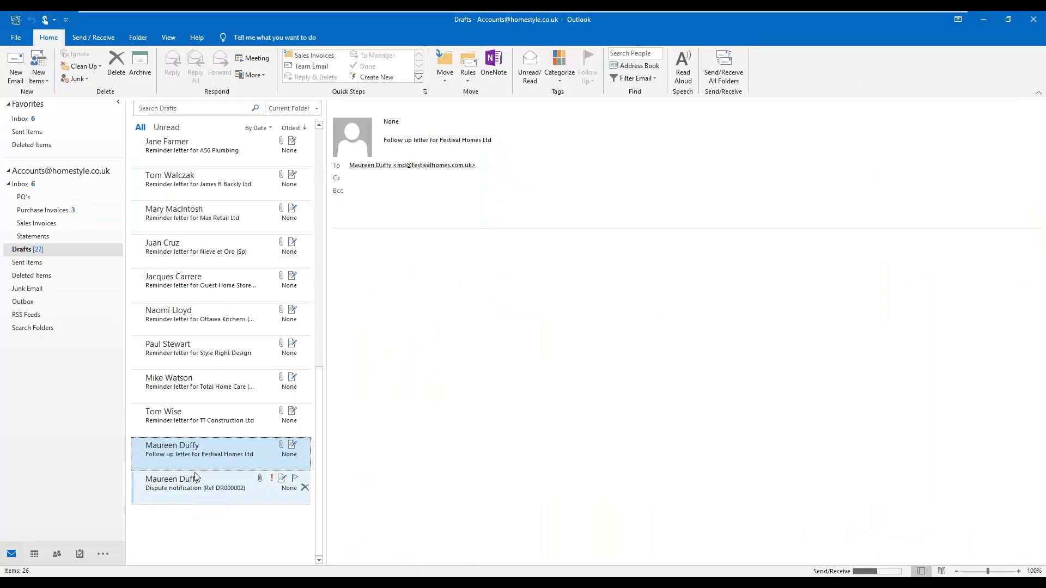
double_click(196, 483)
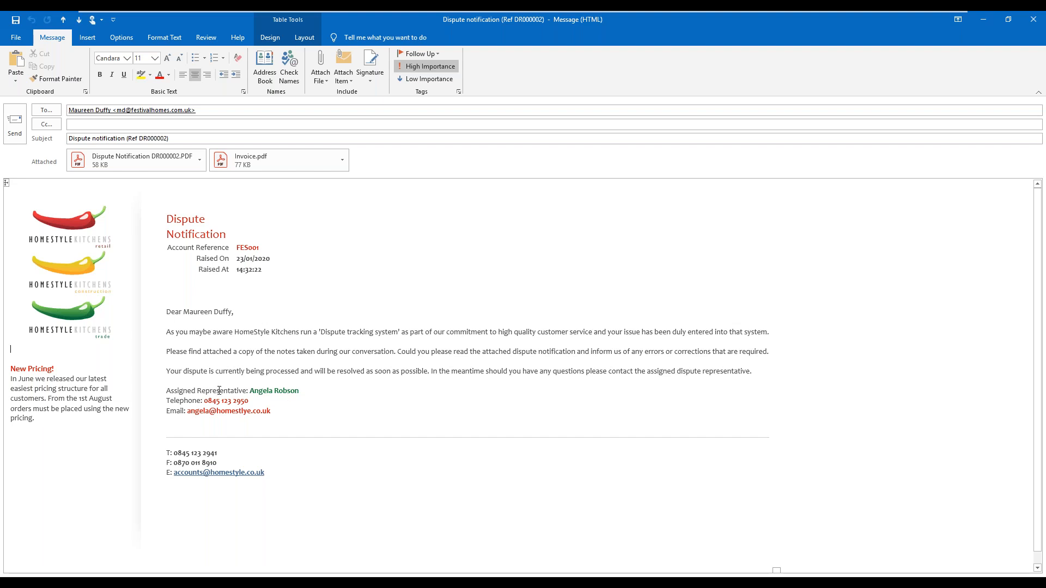
left_click(160, 155)
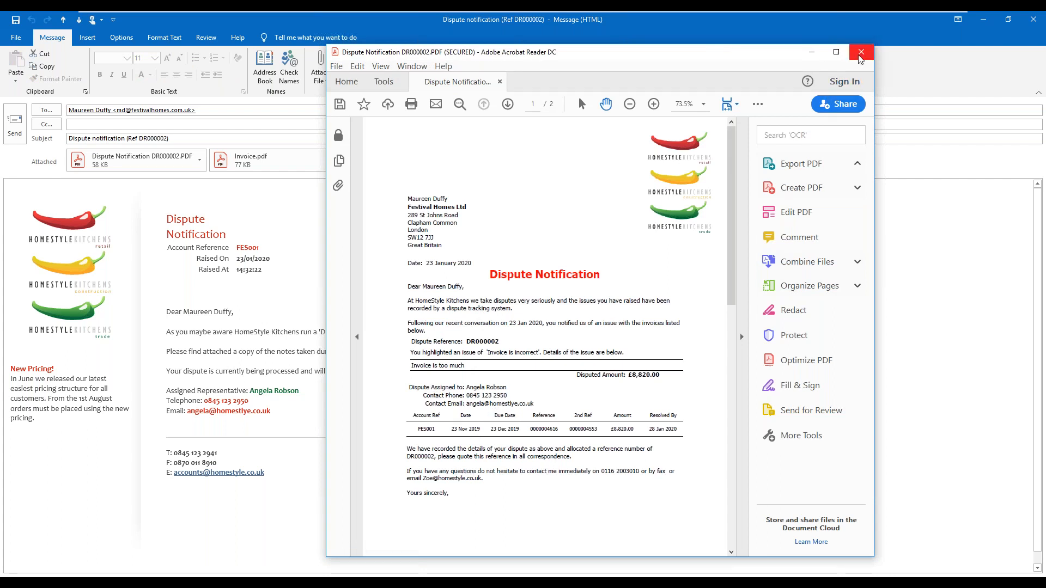
left_click(1034, 19)
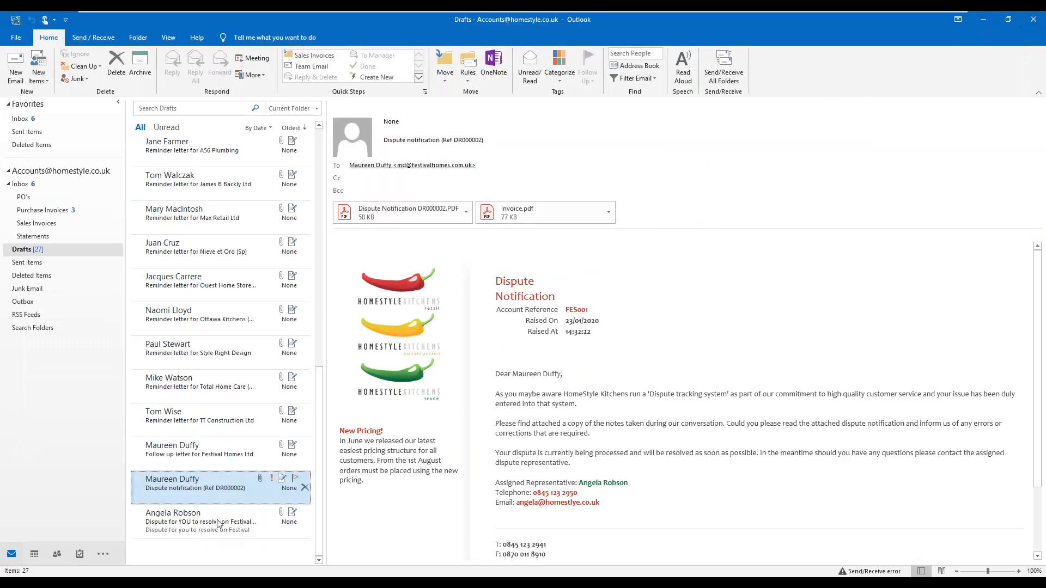
Examine the draft email asking the Sales Director to resolve the dispute and its attached dispute report PDF.
double_click(179, 527)
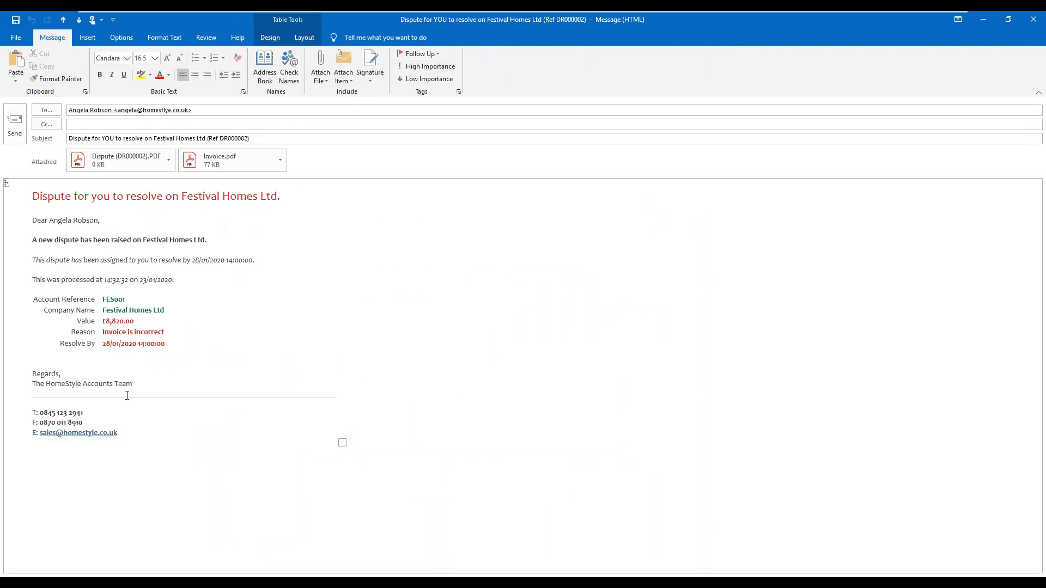
left_click(118, 158)
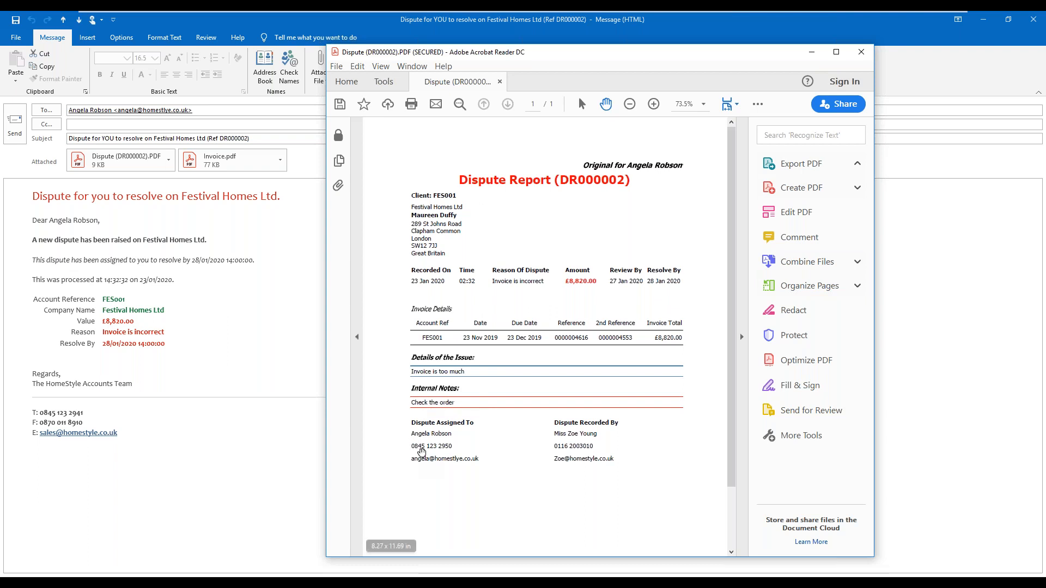
left_click(859, 57)
left_click(1033, 19)
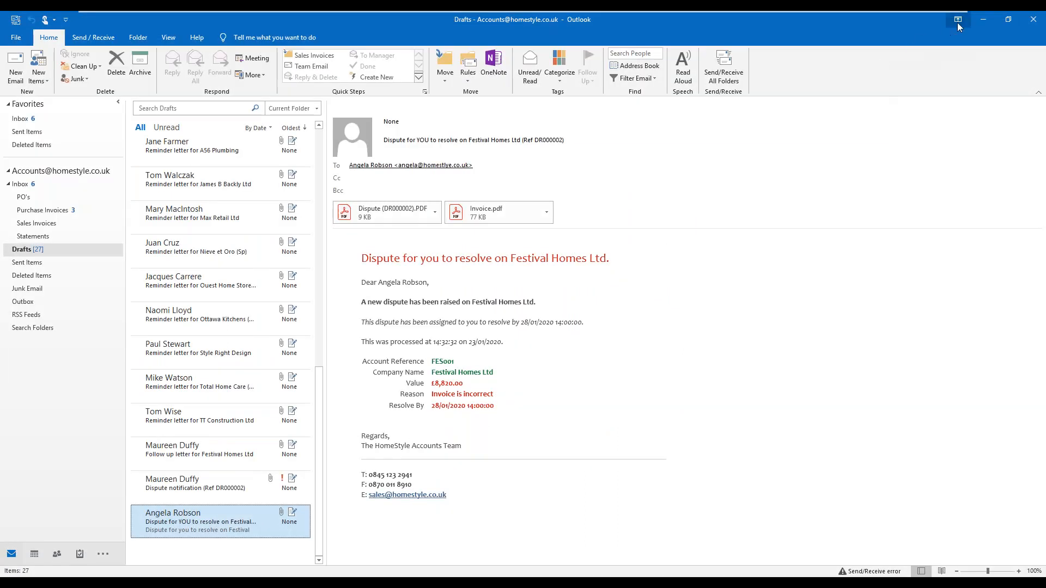
Switch back to Credit Hound and examine the chase history of the disputed £8,820.00 invoice.
left_click(983, 20)
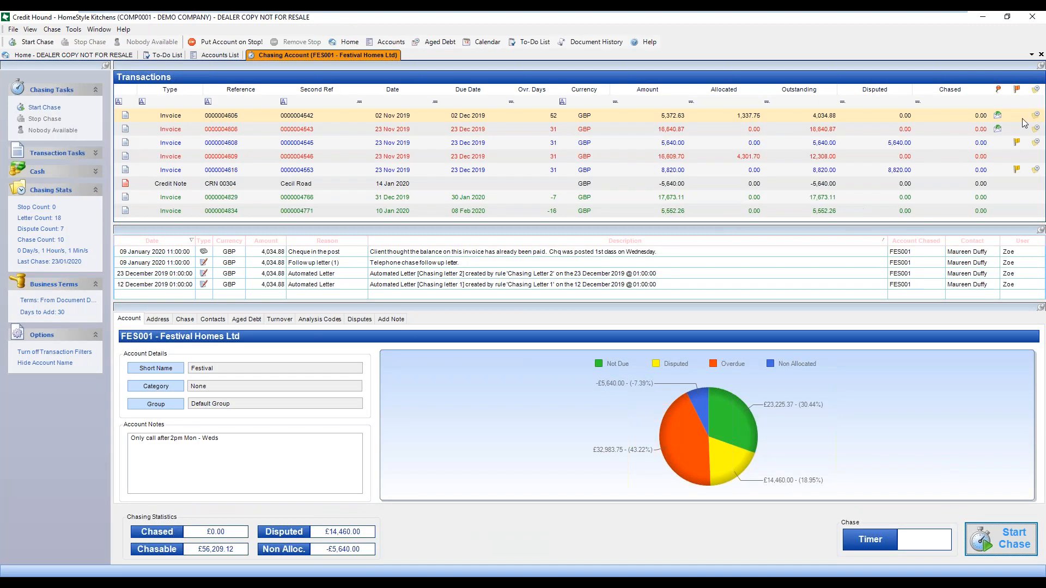
left_click(971, 170)
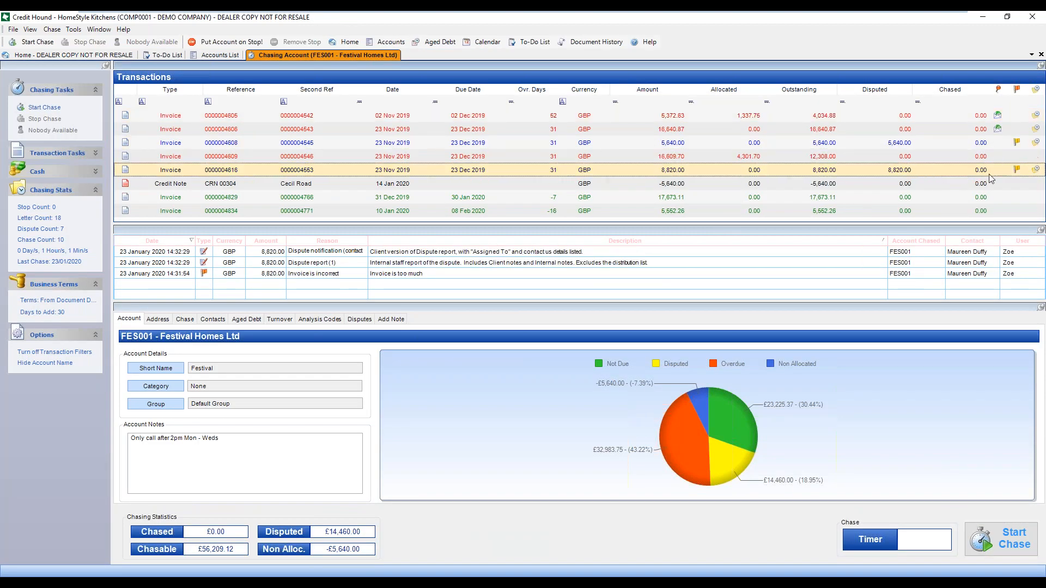
Resolve the dispute on the £8,820.00 Festival Homes Ltd invoice and accept taking the transaction off dispute.
right_click(1020, 173)
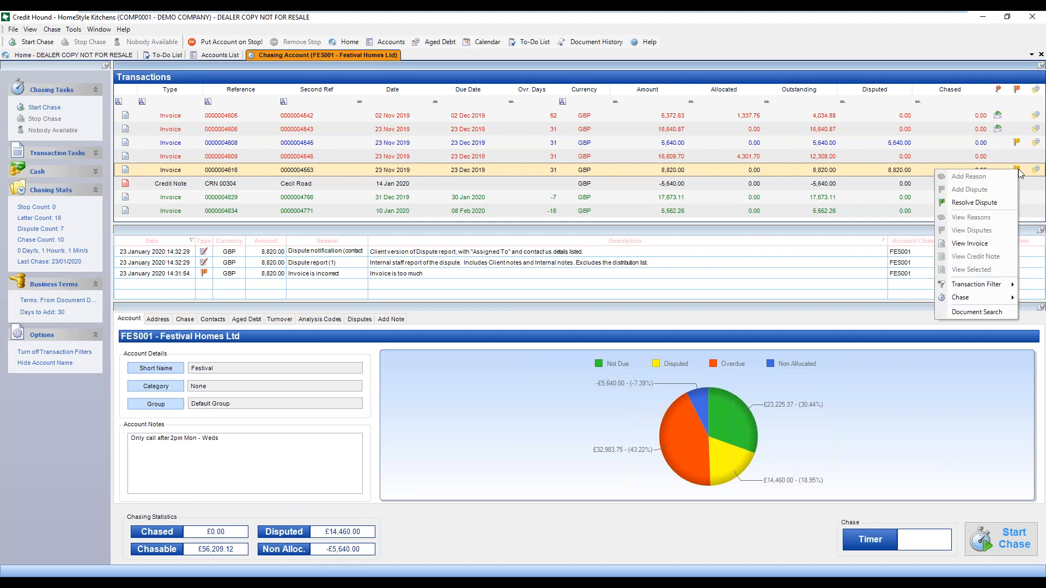
left_click(975, 203)
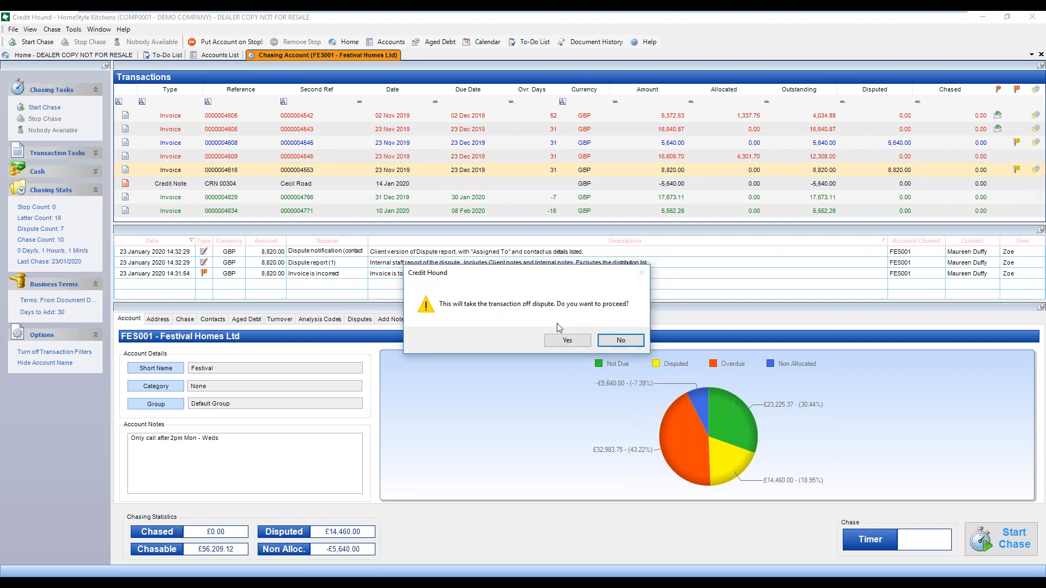
left_click(563, 341)
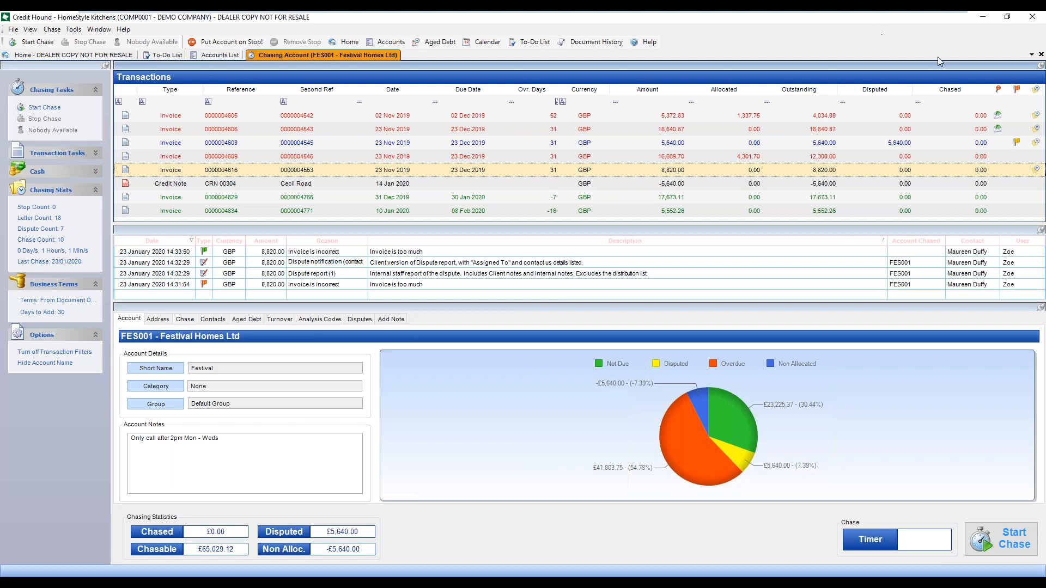
Close the Festival Homes Ltd chasing account and clear the name filter in the accounts list.
left_click(1041, 54)
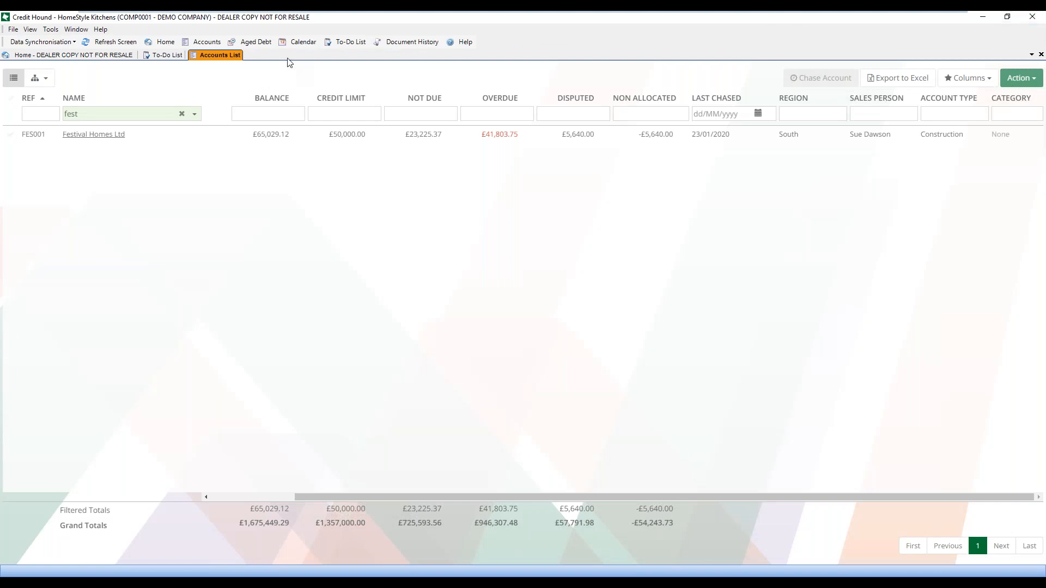
left_click(182, 115)
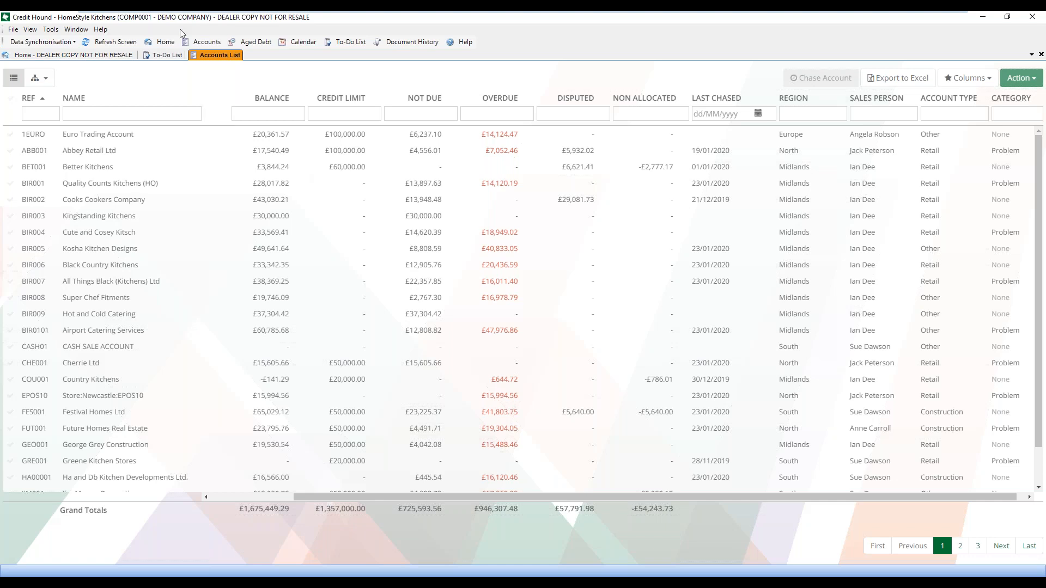
Browse the available reports and run the Outstanding Disputes Summary report with its default filtering options.
left_click(48, 31)
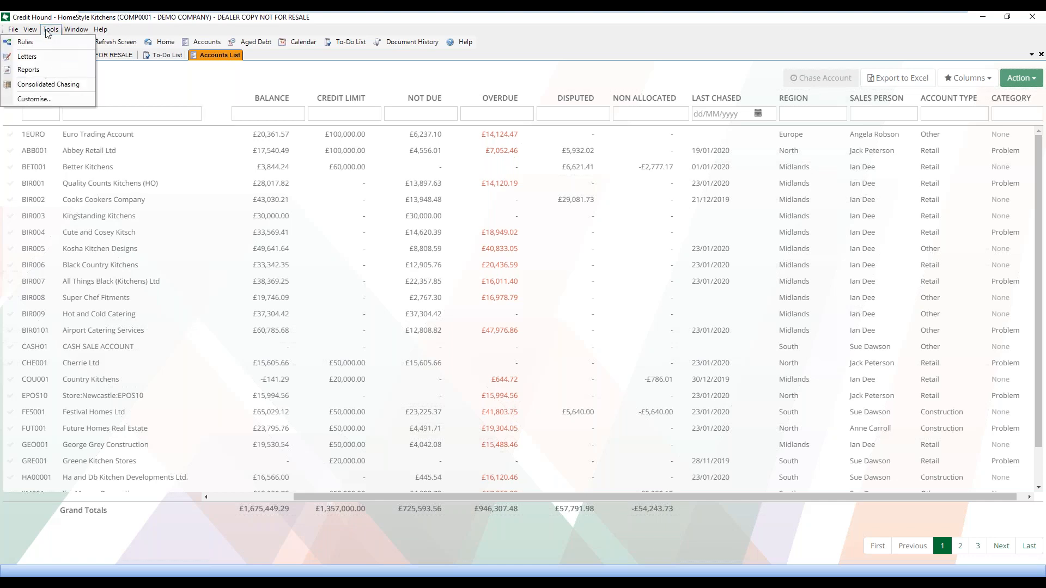
left_click(49, 70)
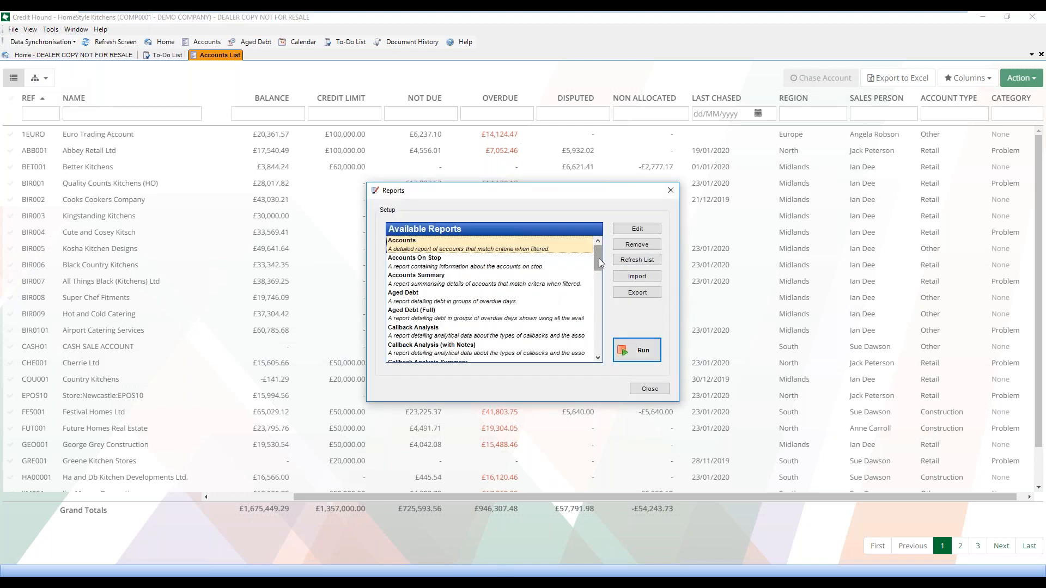
left_click_drag(600, 258, 597, 296)
left_click(602, 338)
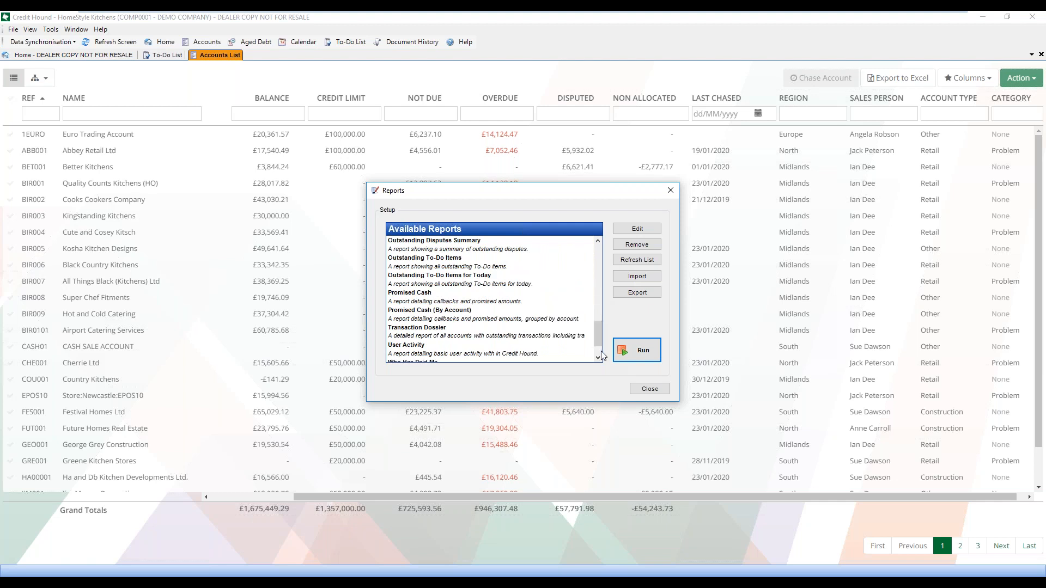
left_click(601, 357)
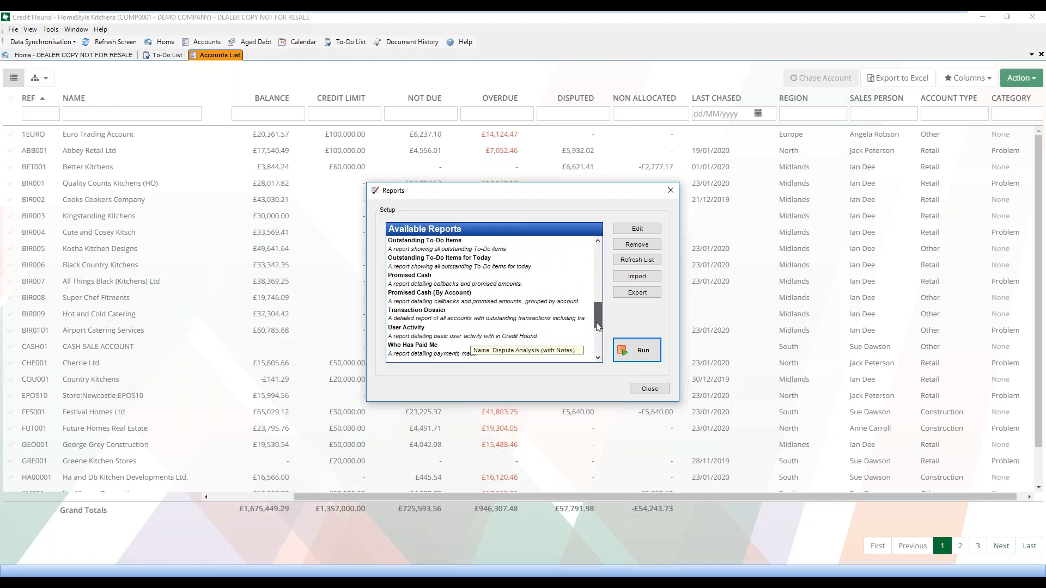
scroll(526, 269, "up", 3)
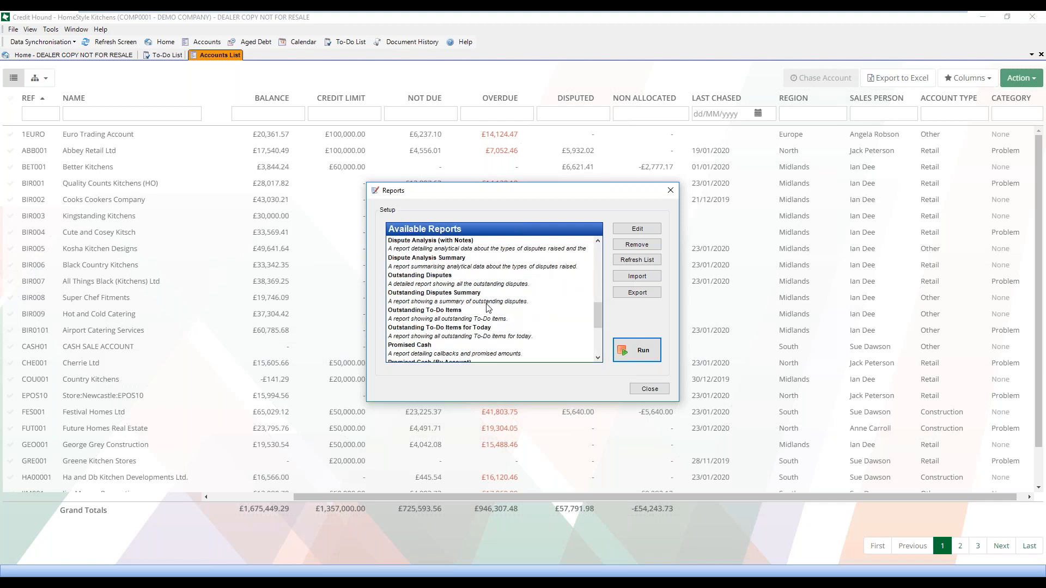
left_click(458, 302)
left_click(629, 360)
left_click(584, 393)
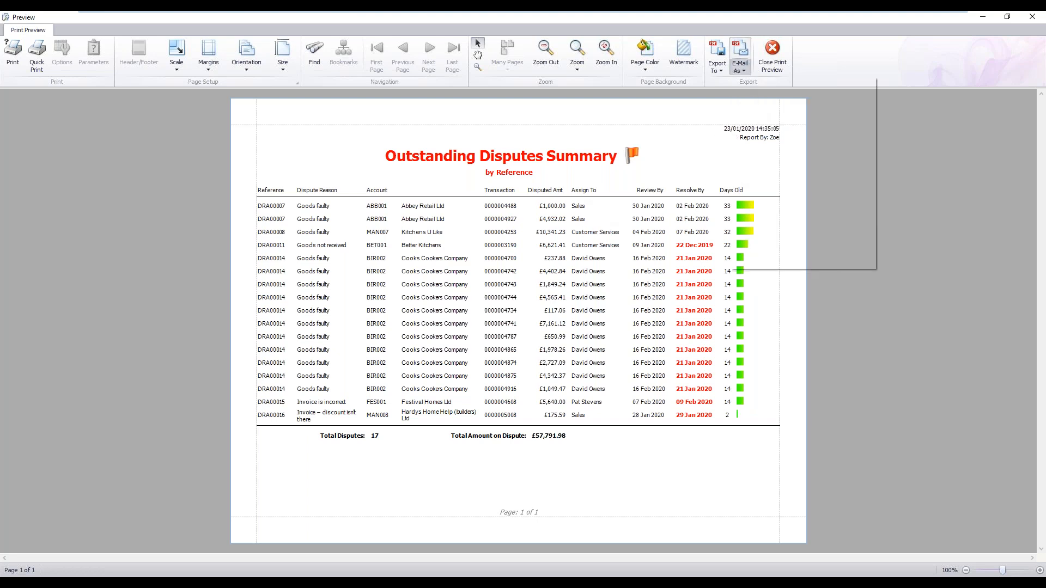
Check the file formats offered for e-mailing the Outstanding Disputes Summary and close its preview.
left_click(740, 66)
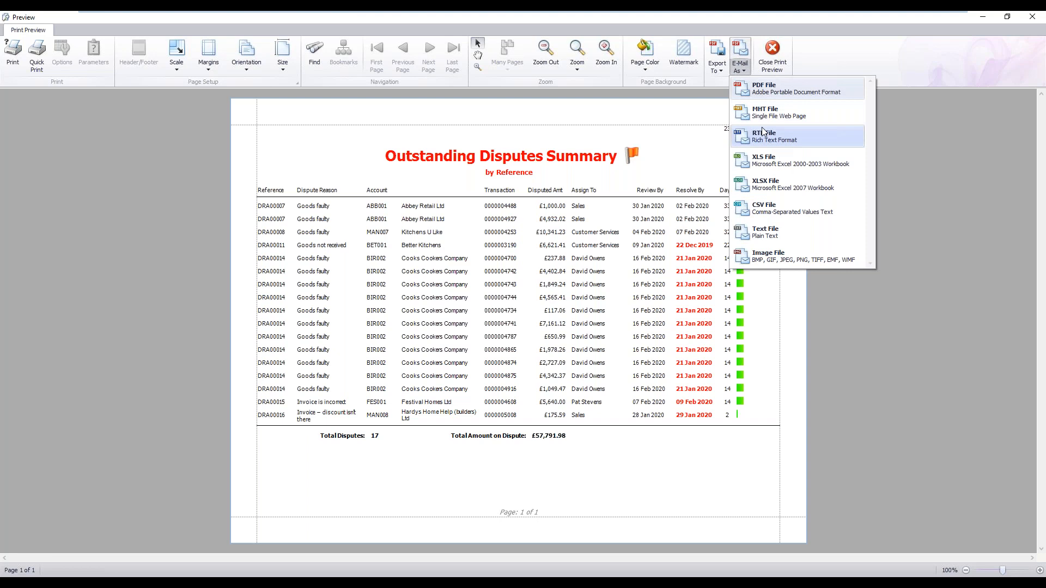
left_click(742, 66)
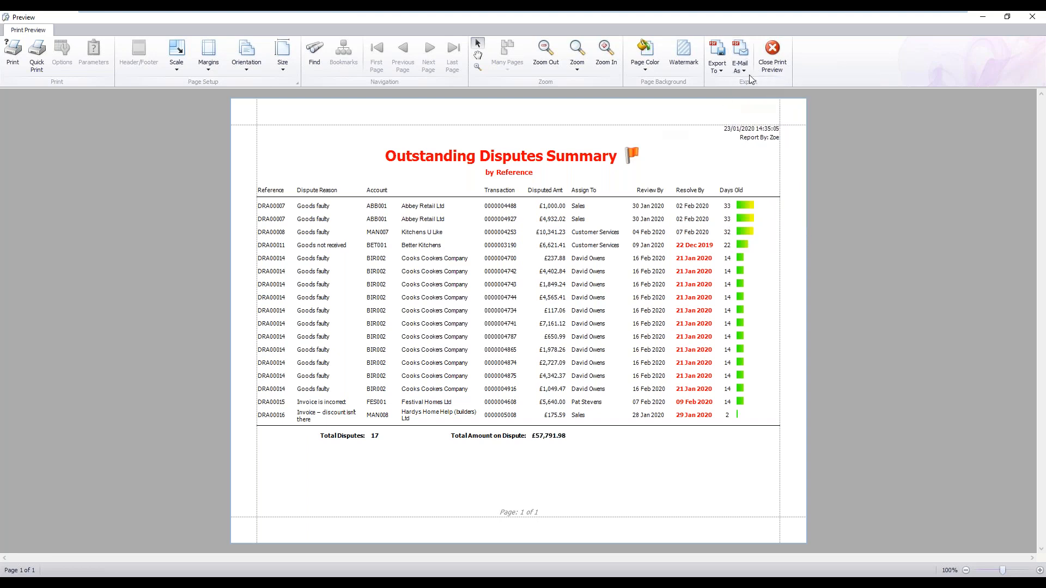
left_click(782, 53)
left_click(782, 54)
Run the Dispute Analysis (with Notes) report with default options, examine its charts and dispute notes, and close the preview.
left_click(520, 245)
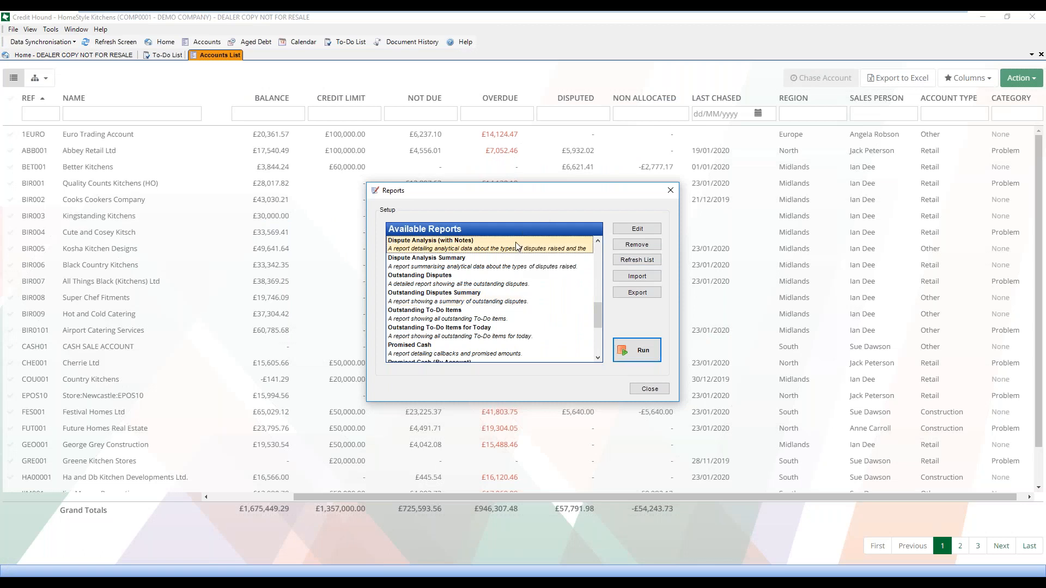
left_click(640, 351)
left_click(597, 395)
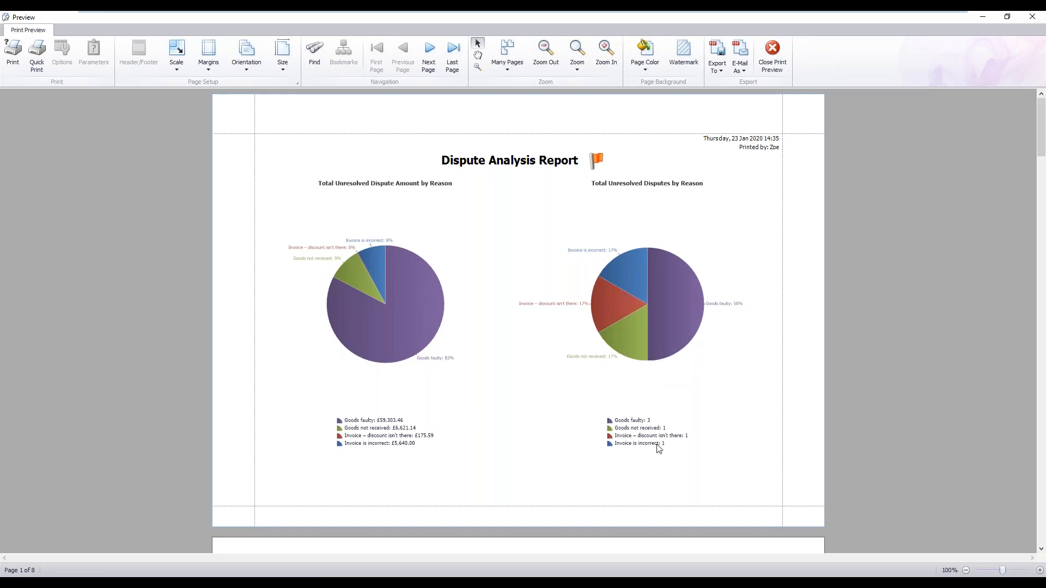
scroll(657, 446, "down", 5)
scroll(658, 445, "down", 20)
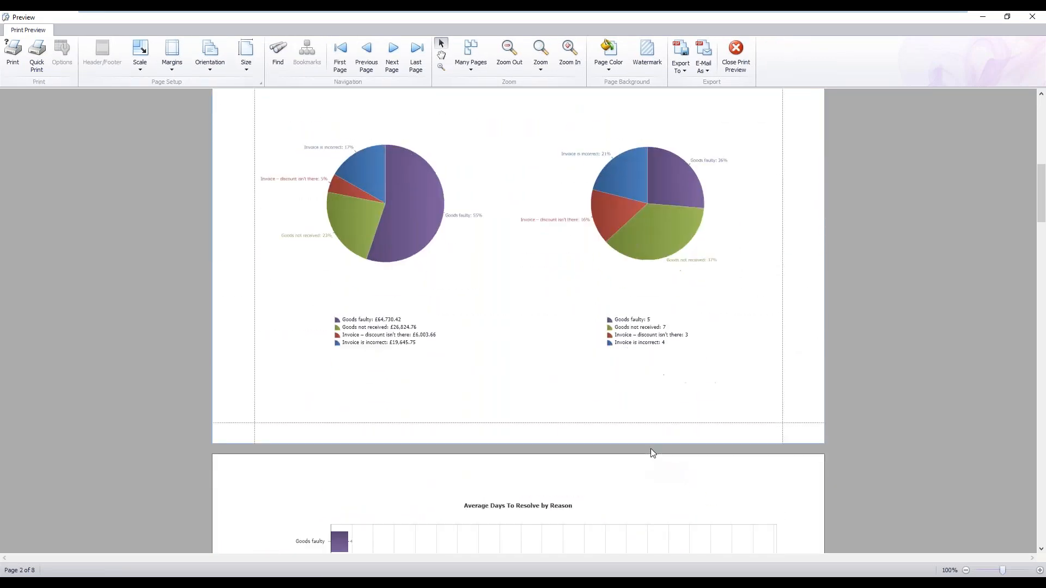
scroll(654, 453, "down", 11)
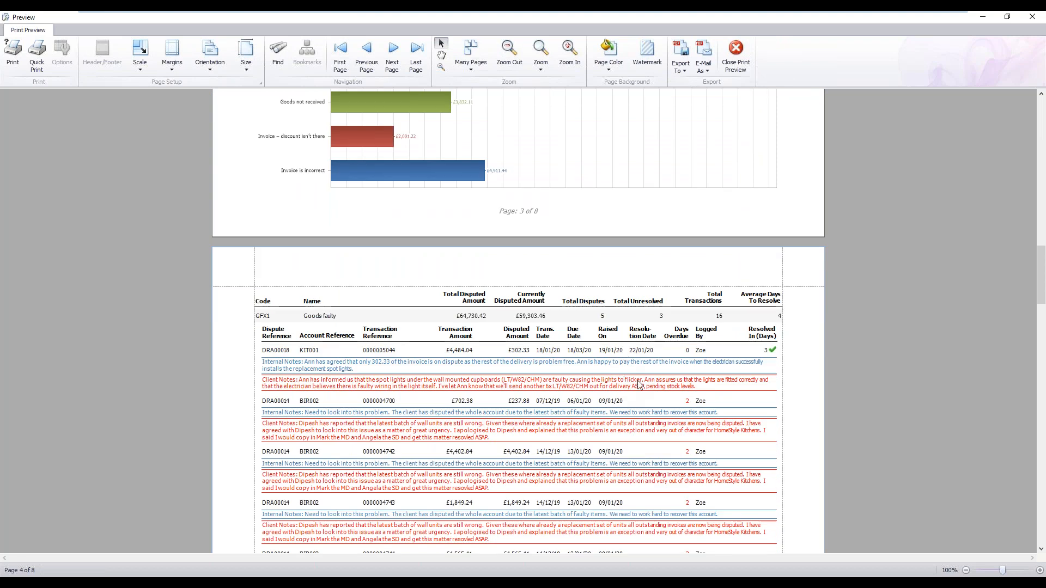
scroll(635, 412, "down", 4)
scroll(633, 413, "down", 14)
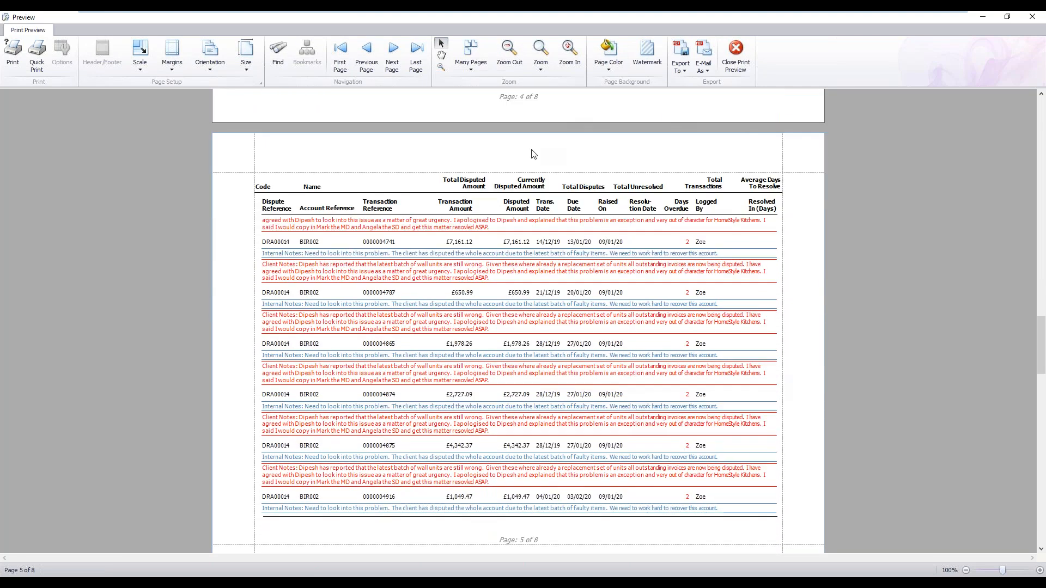
left_click(734, 50)
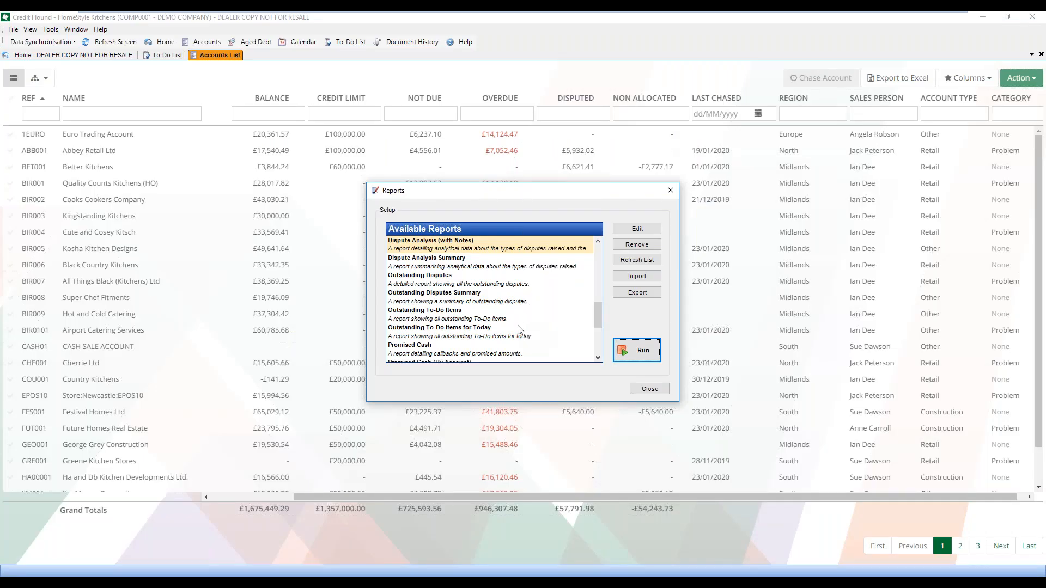
Run the Promised Cash report with default filtering options, examine the promised payments through the final page, and close the preview.
left_click(410, 351)
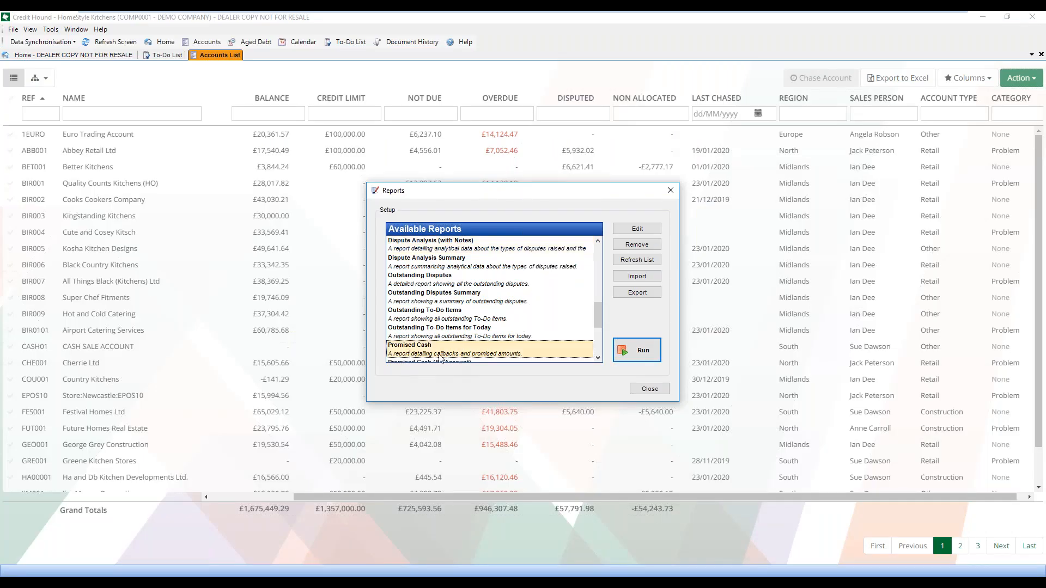
left_click(634, 351)
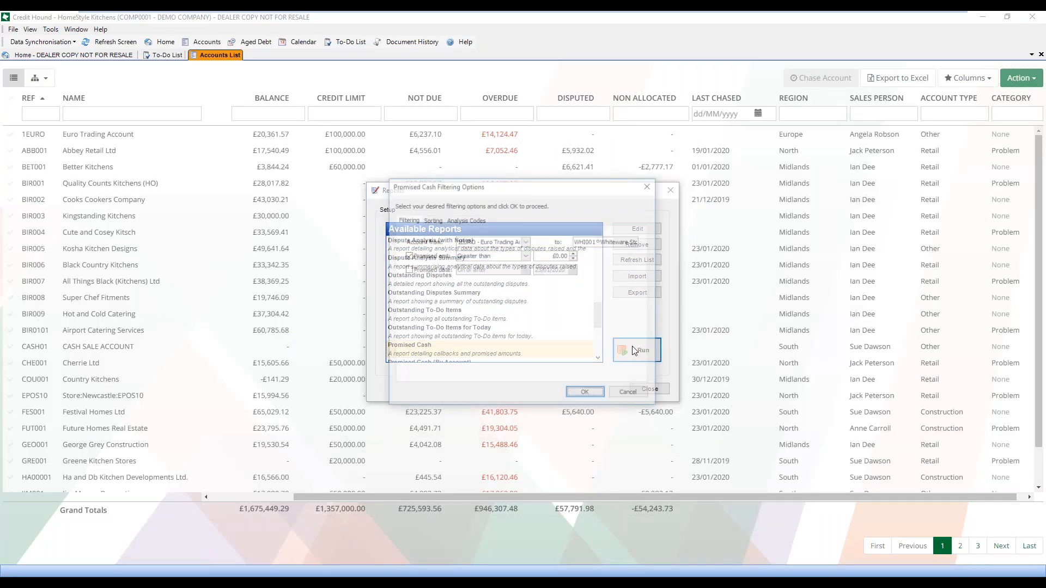
left_click(586, 393)
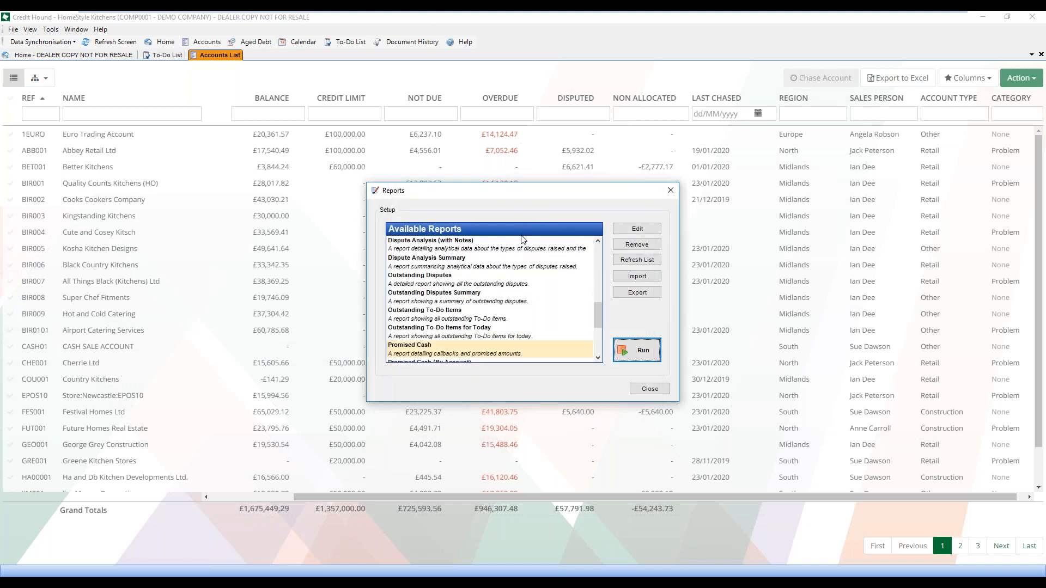
scroll(555, 327, "down", 5)
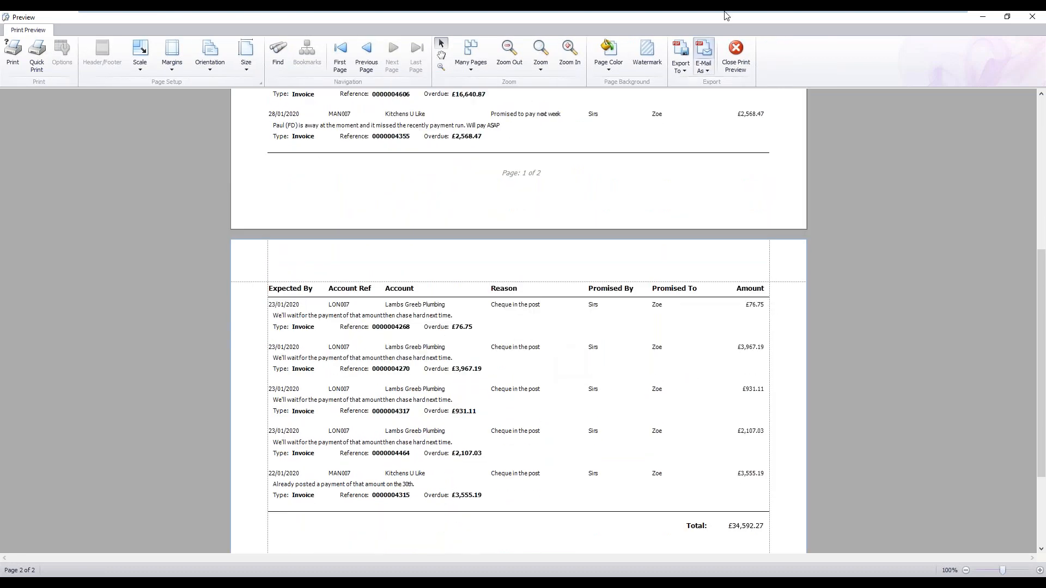
left_click(735, 55)
Run the Transaction Dossier report with default options, examine the account transactions and chase notes, and close the preview.
scroll(538, 303, "down", 2)
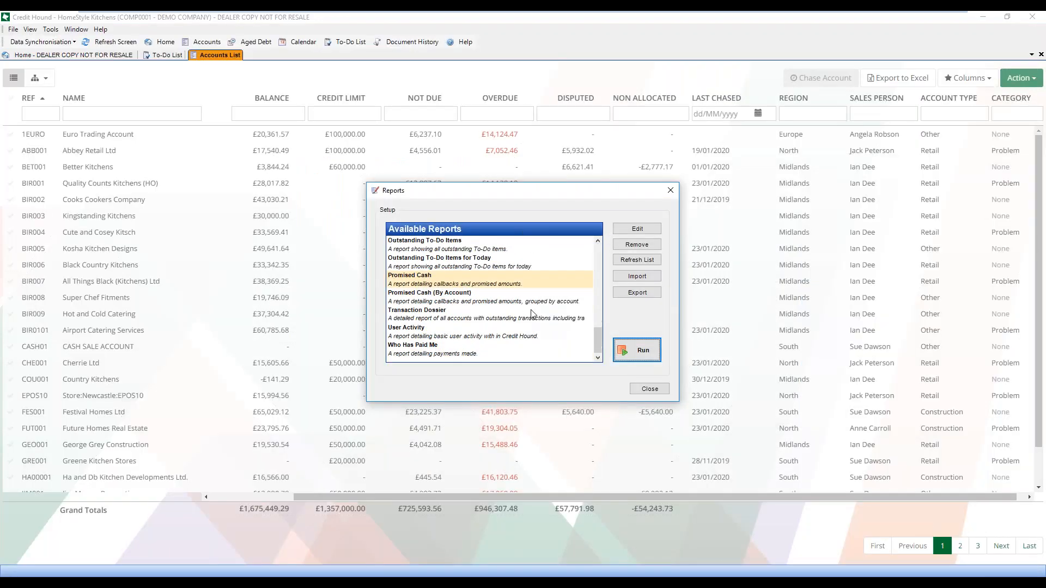
left_click(423, 315)
left_click(629, 352)
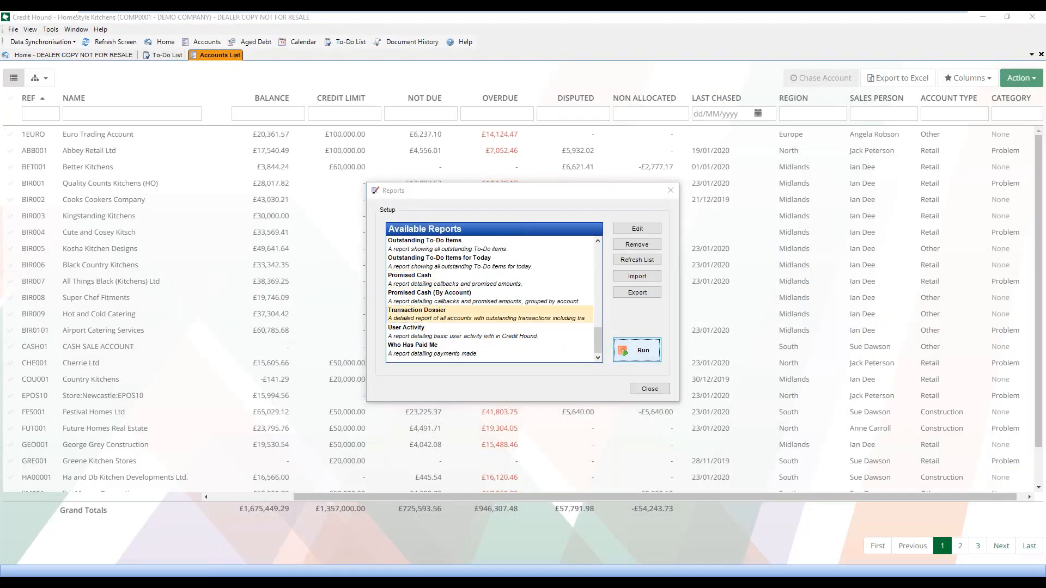
left_click(605, 405)
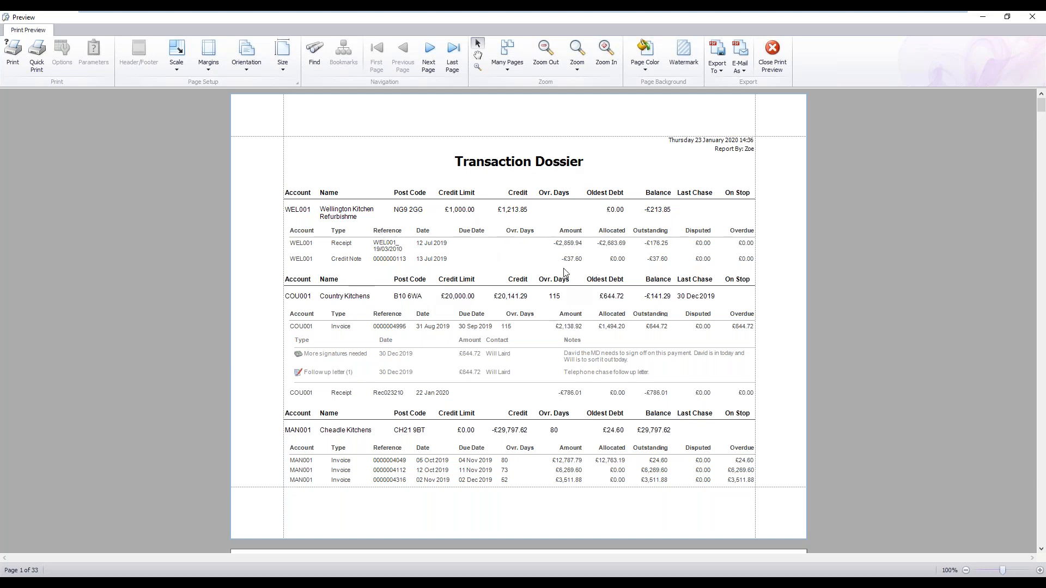
left_click(764, 64)
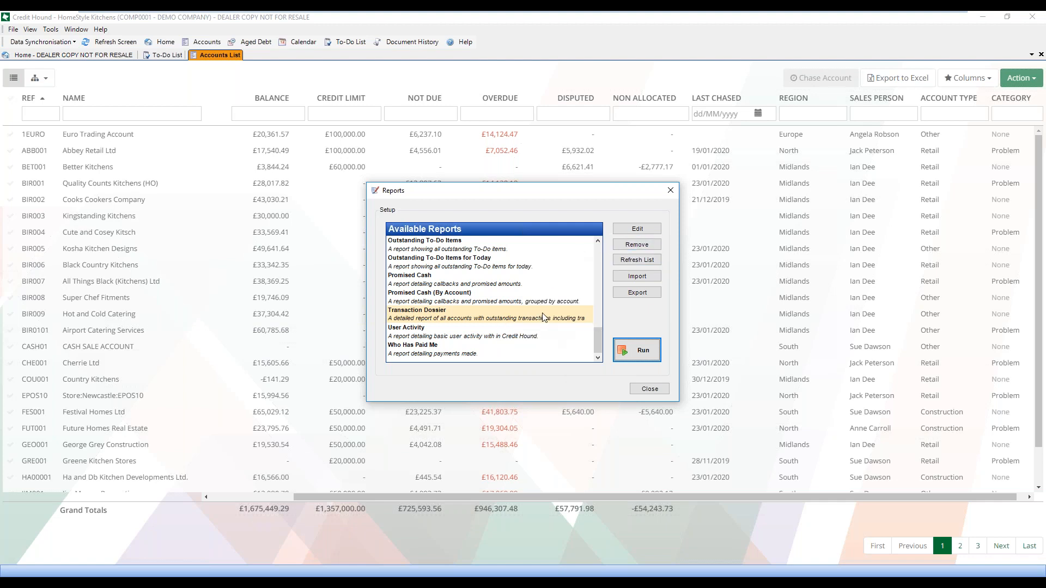
Close the list of available reports and exit Credit Hound.
left_click(672, 190)
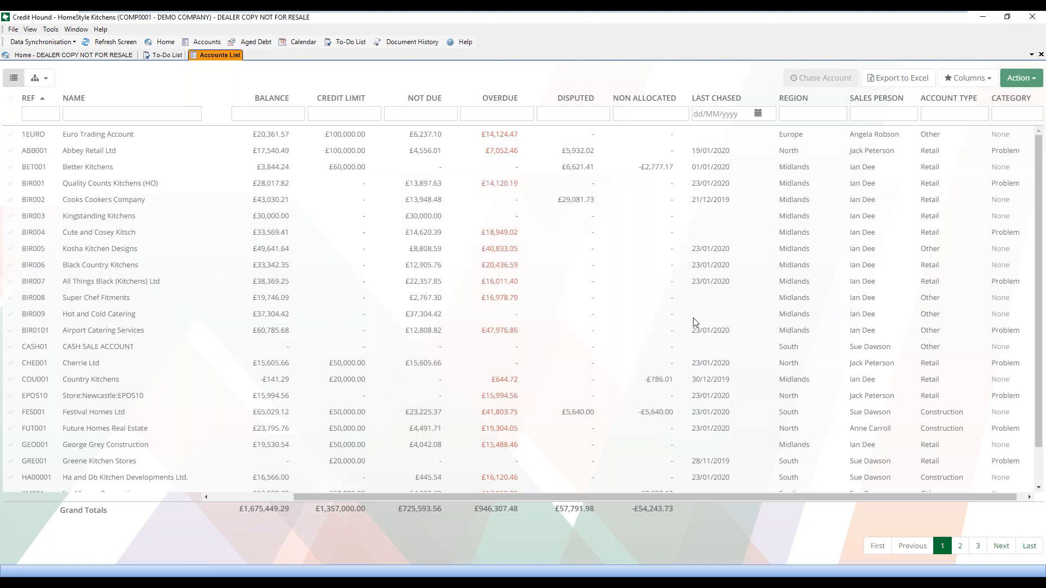
mouse_move(619, 15)
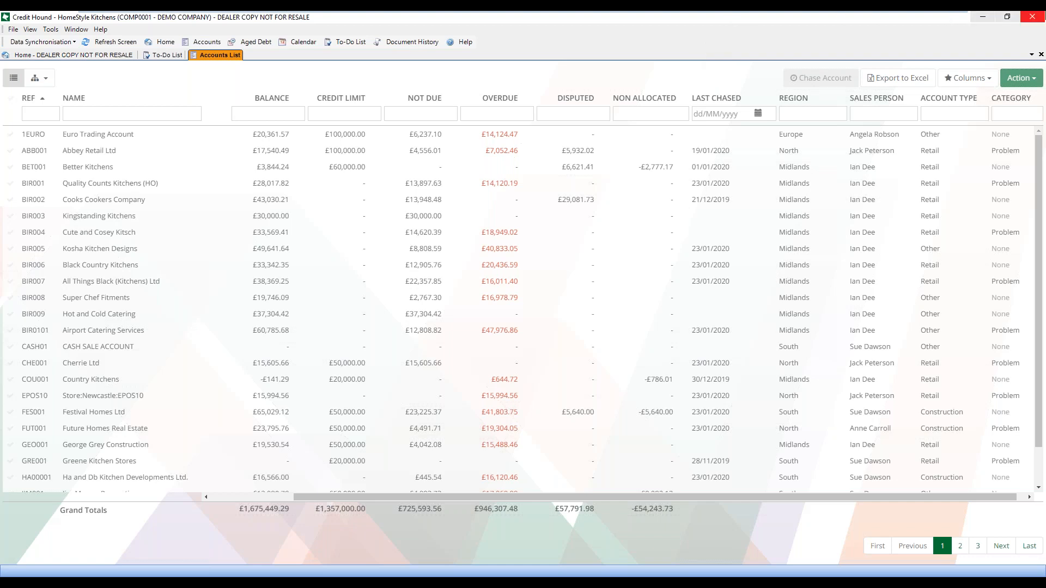
left_click(1038, 18)
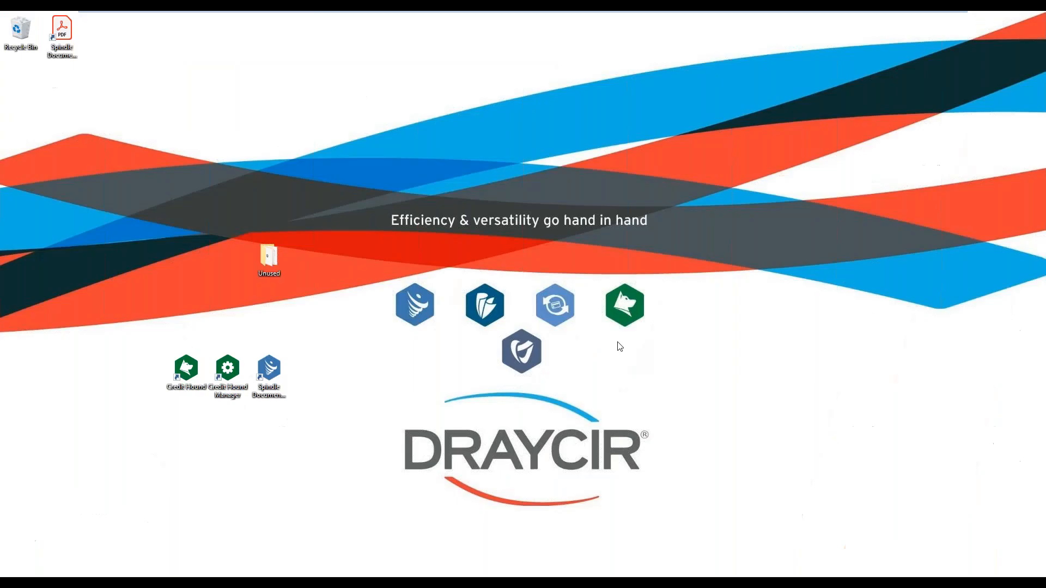